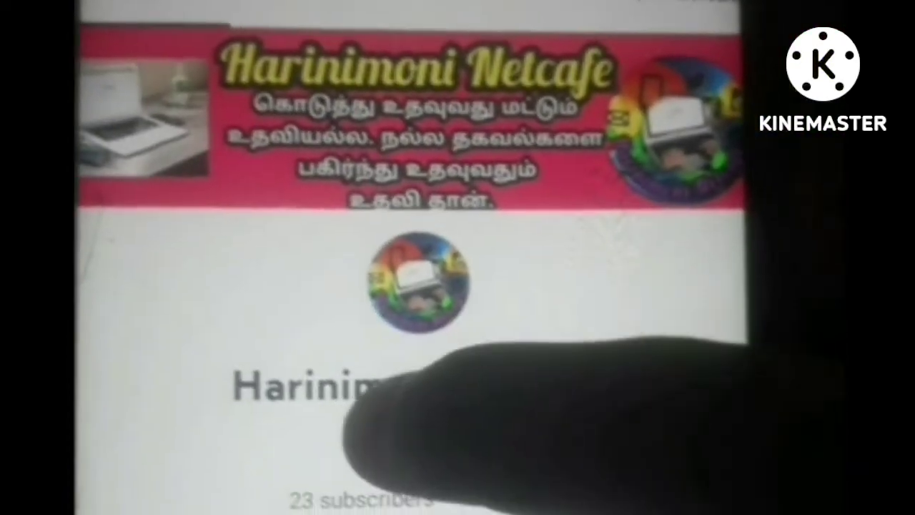
Step: Subscribe to the Netcafe YouTube channel and set its notification bell to All
left_click(423, 457)
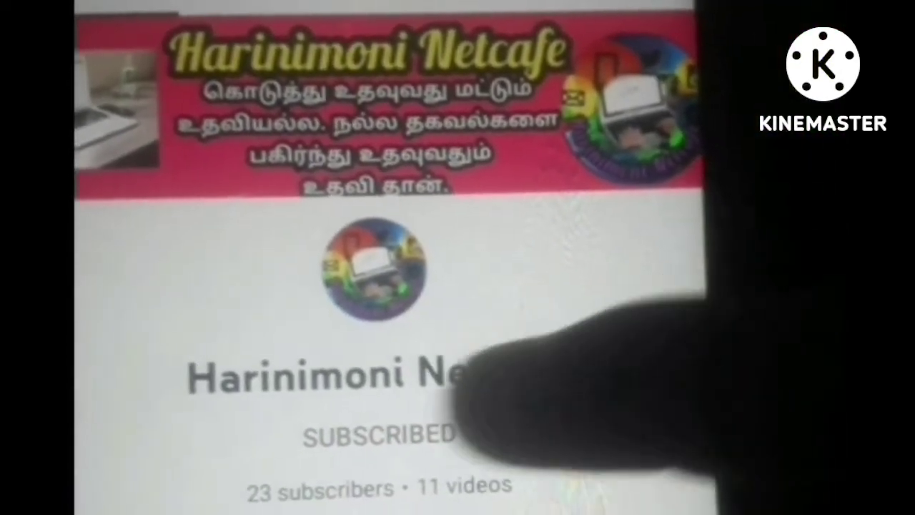
left_click(546, 449)
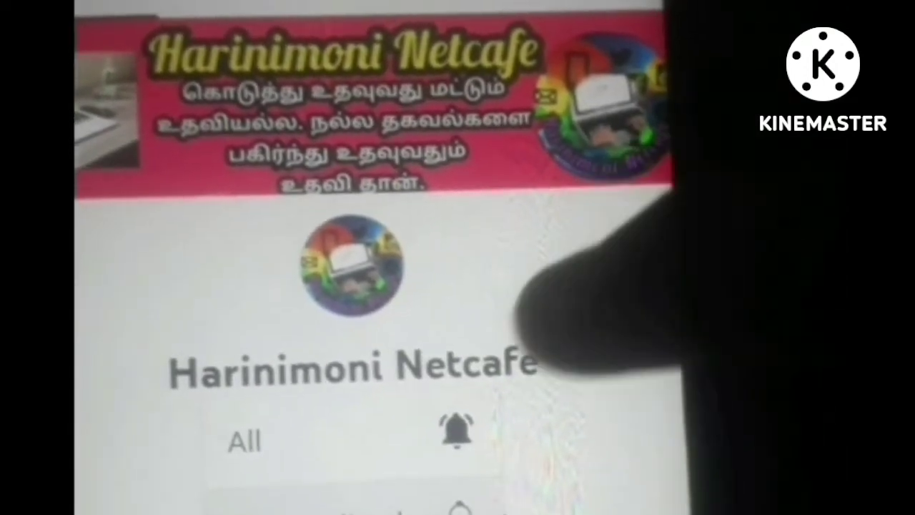
left_click(455, 429)
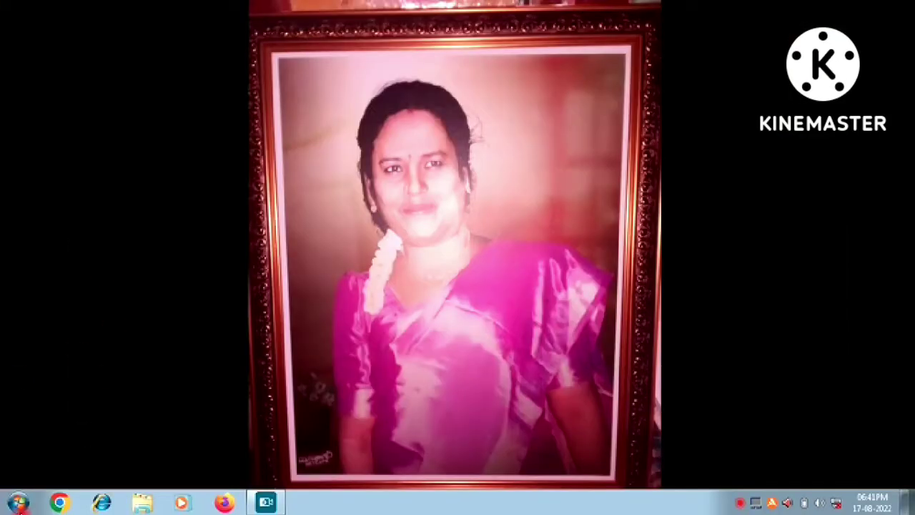
Step: Launch Microsoft Word 2010 from the Start menu to get a blank Document1
left_click(18, 504)
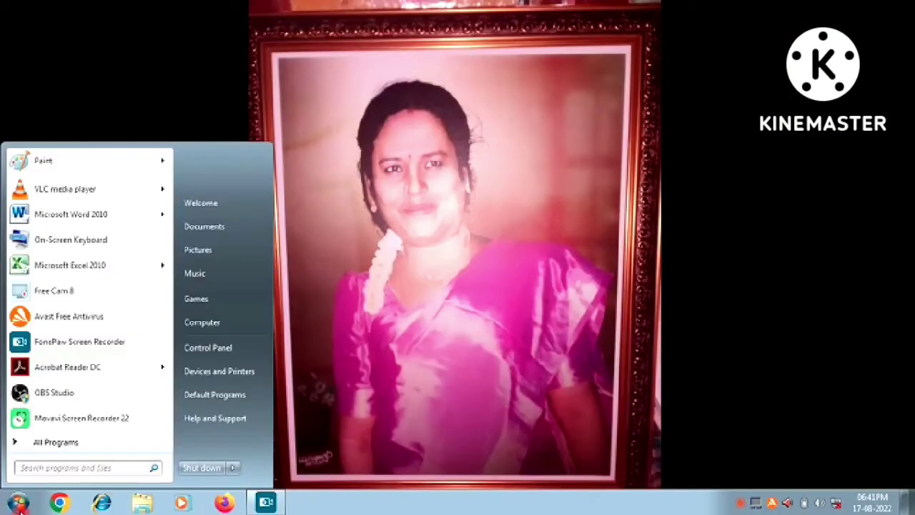
left_click(112, 216)
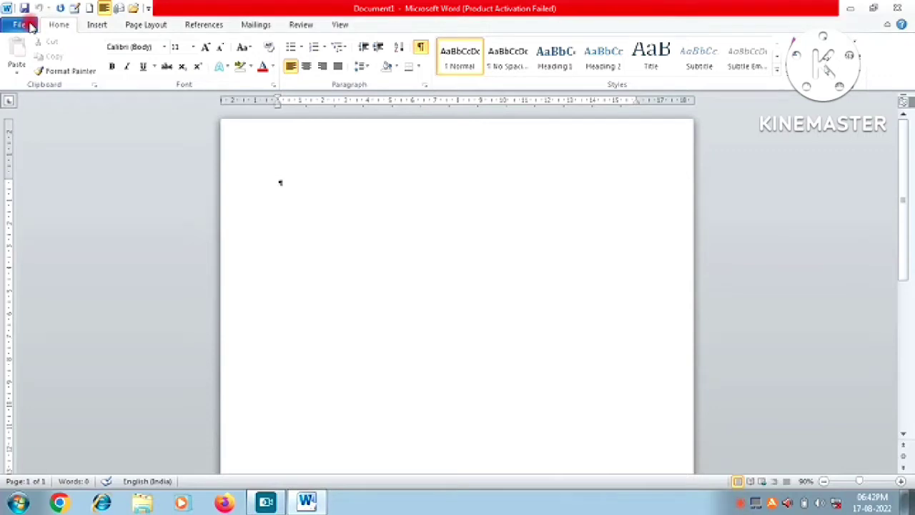
Step: Open the WELCOME document from the File > Recent documents list
left_click(22, 25)
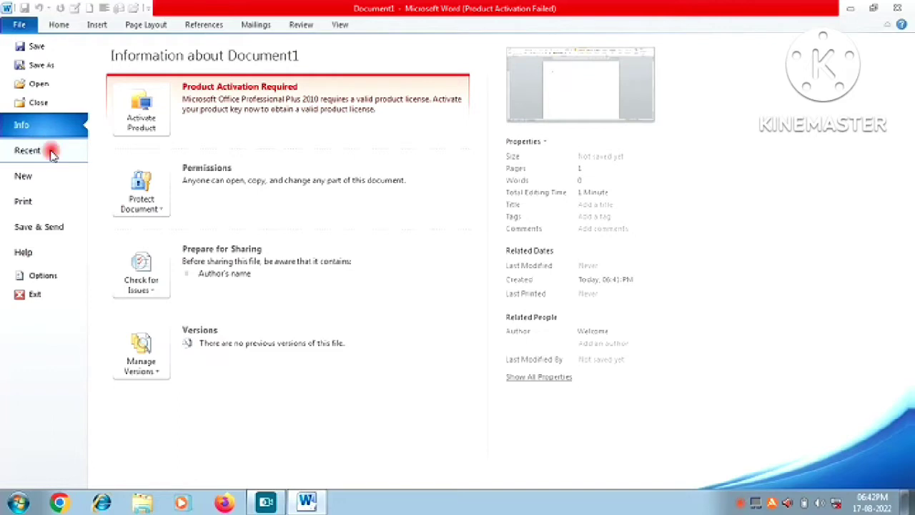
left_click(51, 153)
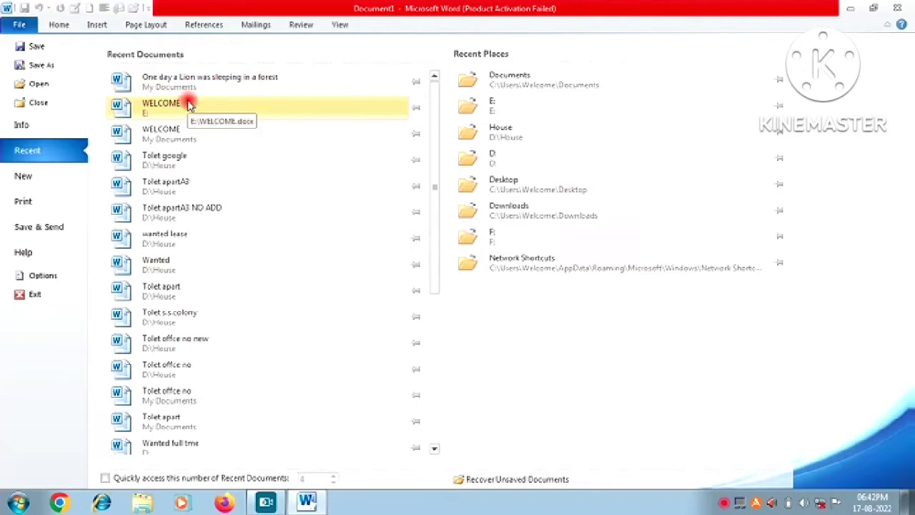
left_click(190, 104)
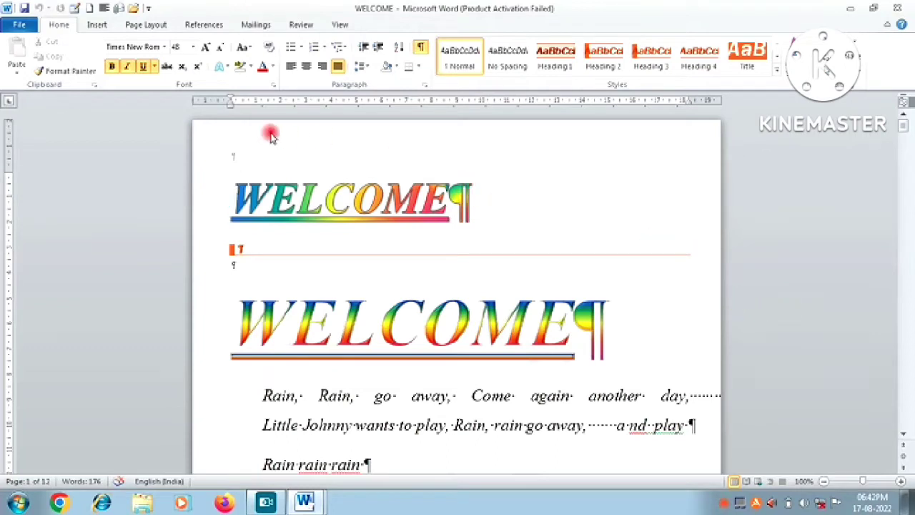
Step: Turn off Show/Hide ¶ and scroll down to the Ms word notes on page 3
left_click(421, 49)
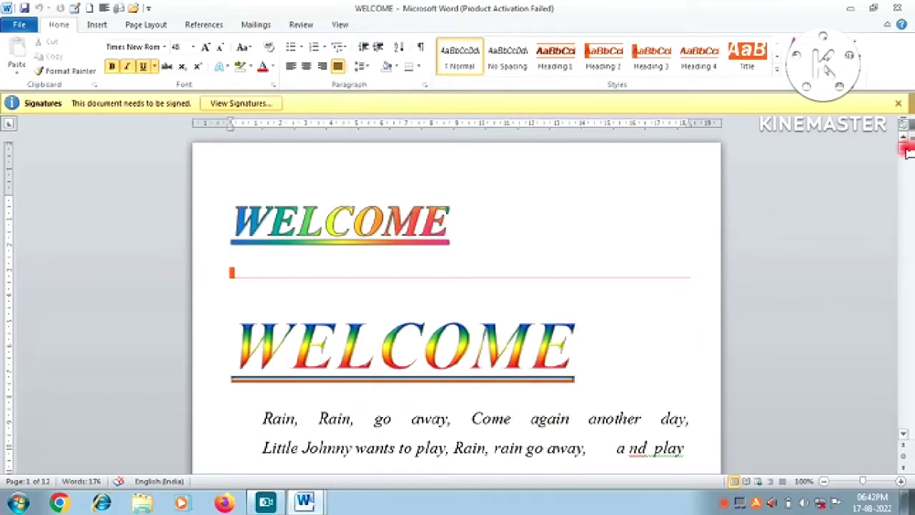
mouse_move(907, 152)
left_mouse_down()
mouse_move(907, 419)
mouse_move(882, 153)
left_mouse_up()
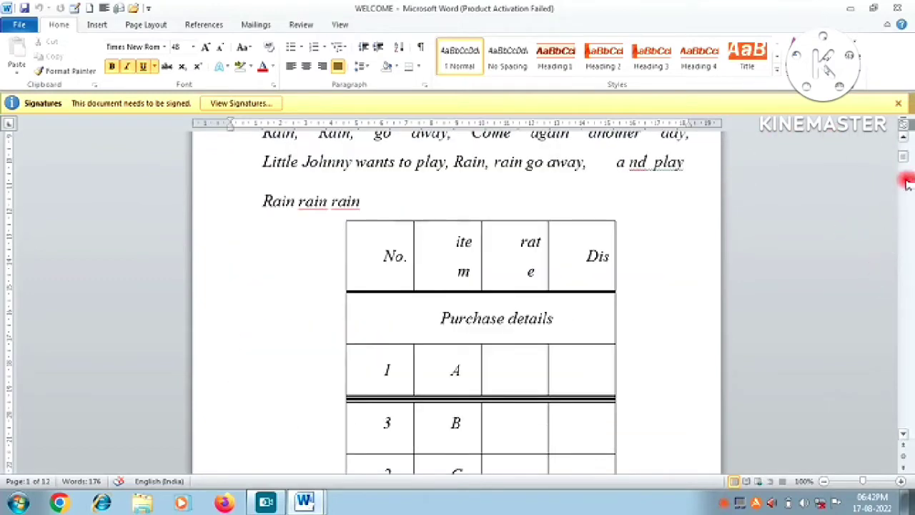
mouse_move(905, 161)
left_mouse_down()
mouse_move(905, 152)
mouse_move(907, 206)
left_mouse_up()
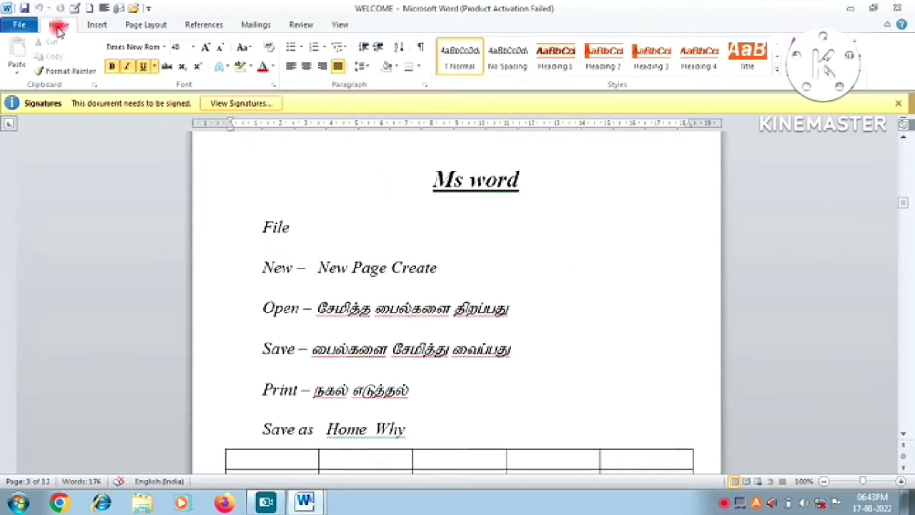
Step: Switch to the References tab and place the cursor after the word File
left_click(93, 26)
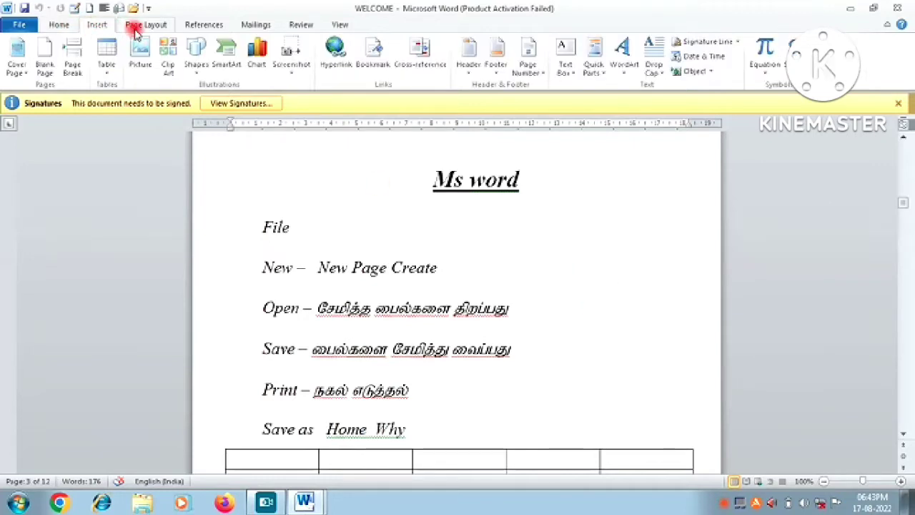
left_click(141, 26)
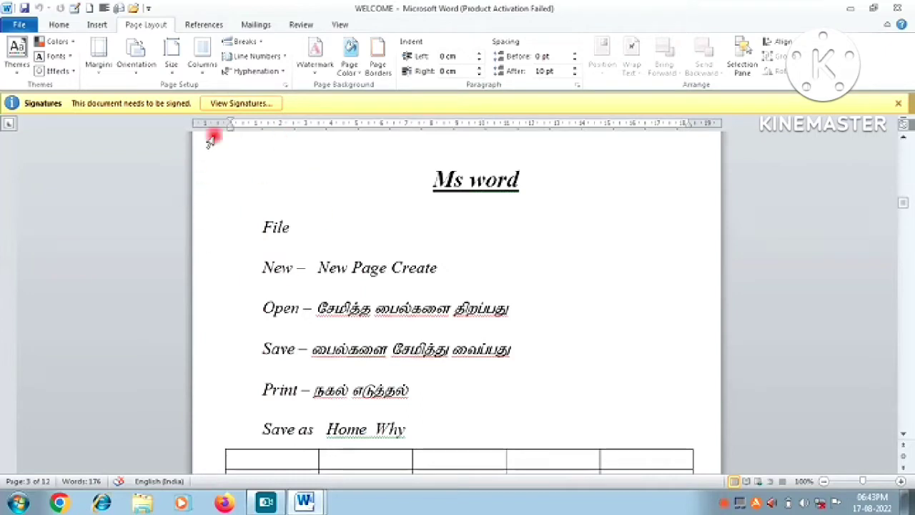
left_click(204, 25)
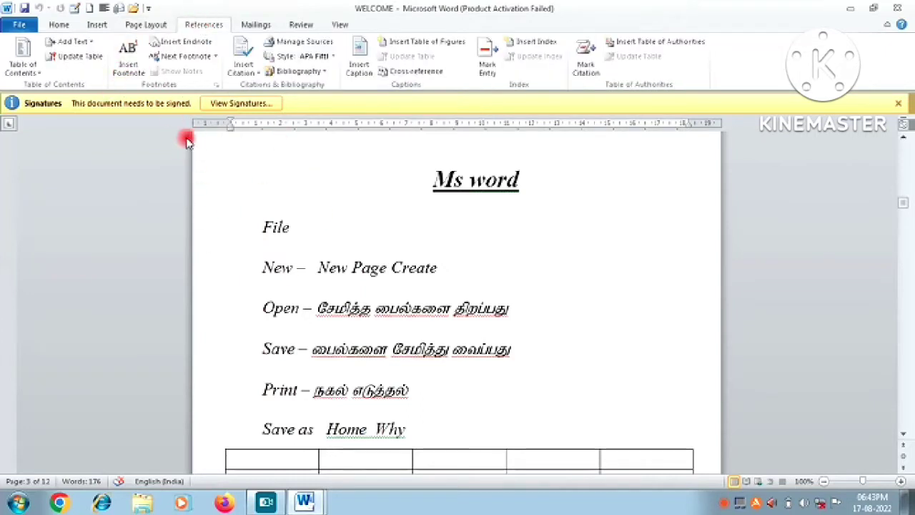
left_click(313, 231)
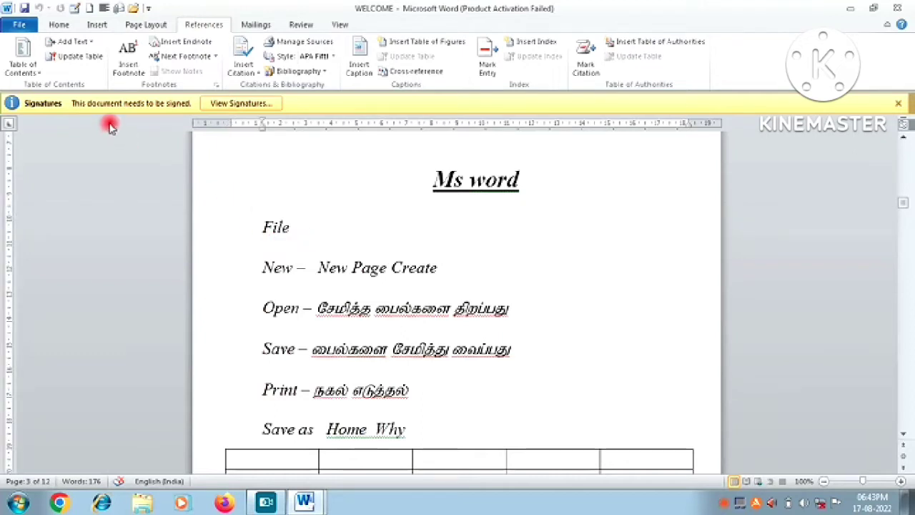
Step: Mark the 'File ms office' line as a level 1 table-of-contents entry
left_click(90, 43)
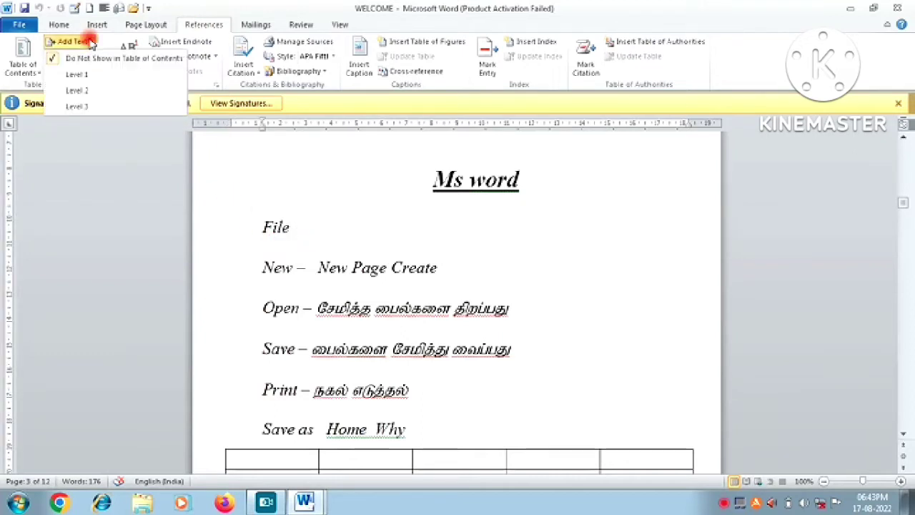
left_click(75, 75)
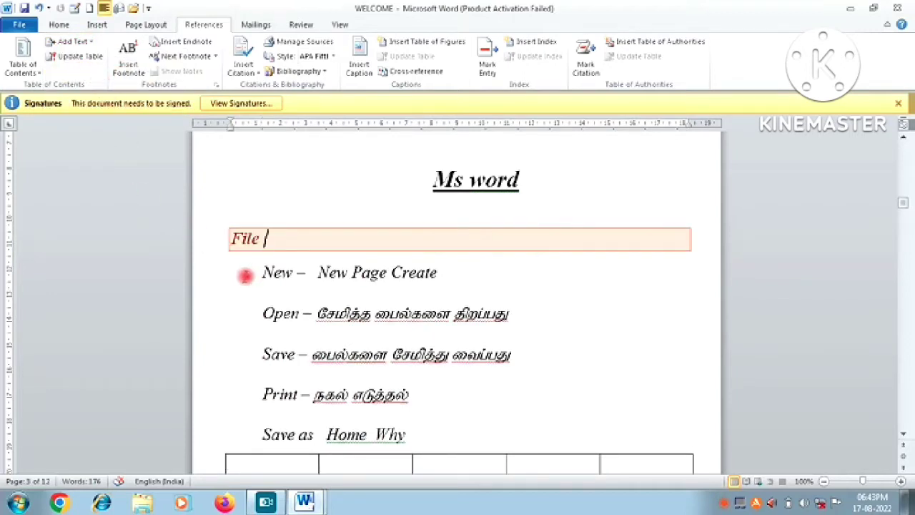
type("ffice")
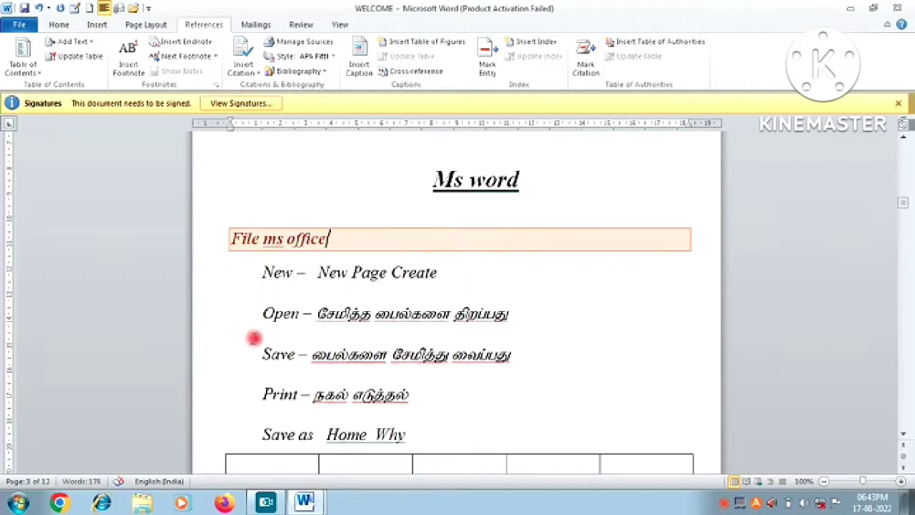
Step: Make the 'New – New Page Create' line a level 1 entry and dismiss the no-table-of-contents notice
left_click(271, 266)
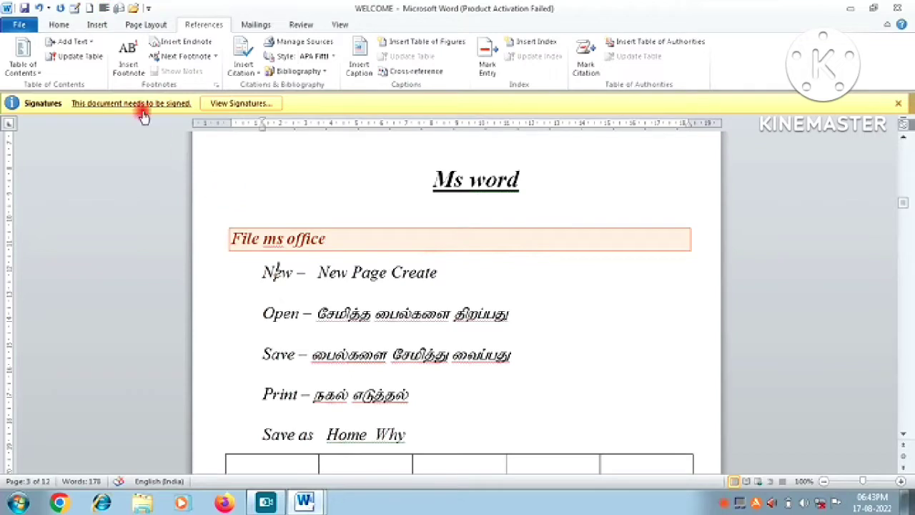
left_click(84, 43)
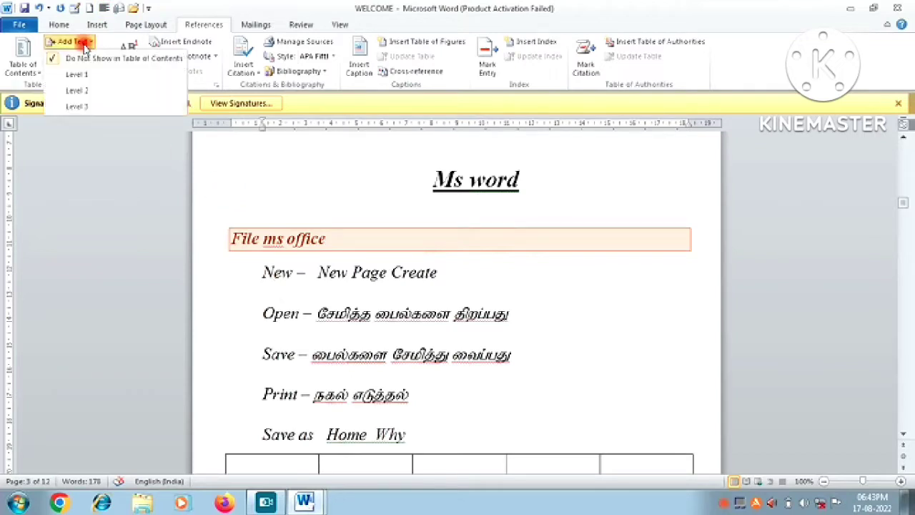
left_click(77, 91)
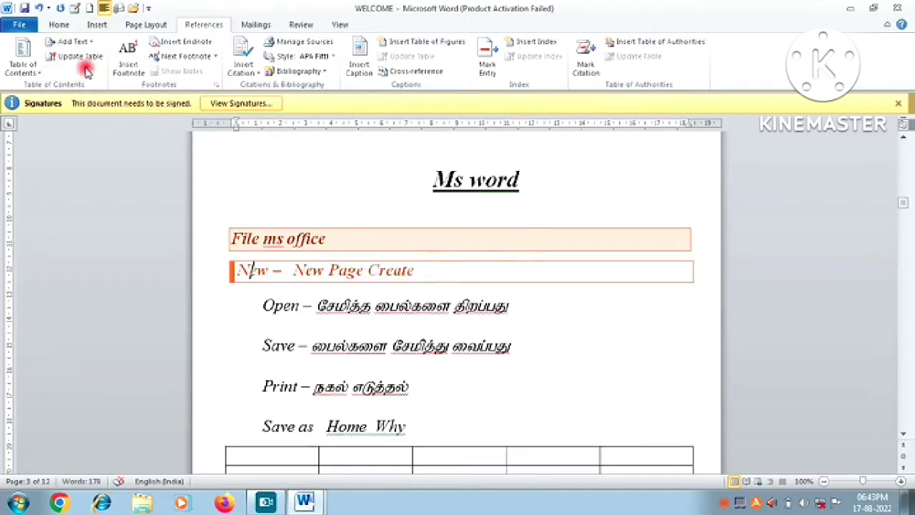
left_click(94, 43)
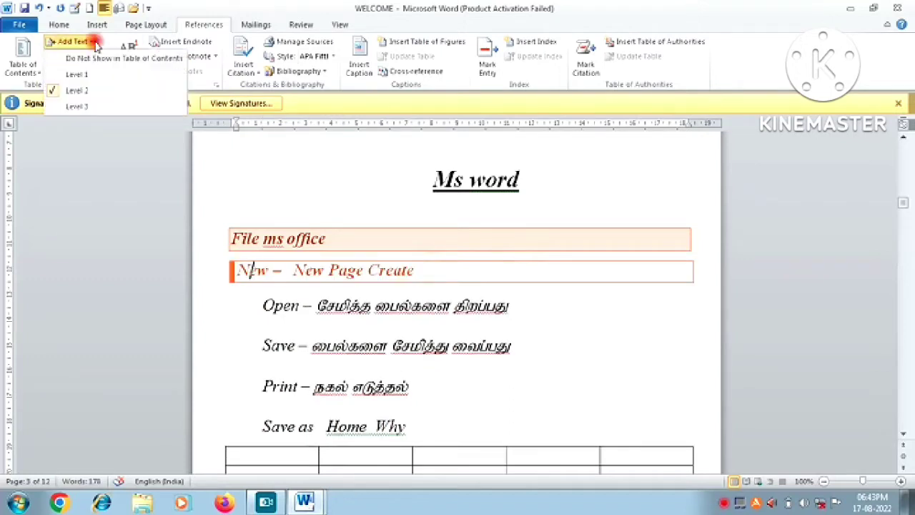
left_click(88, 106)
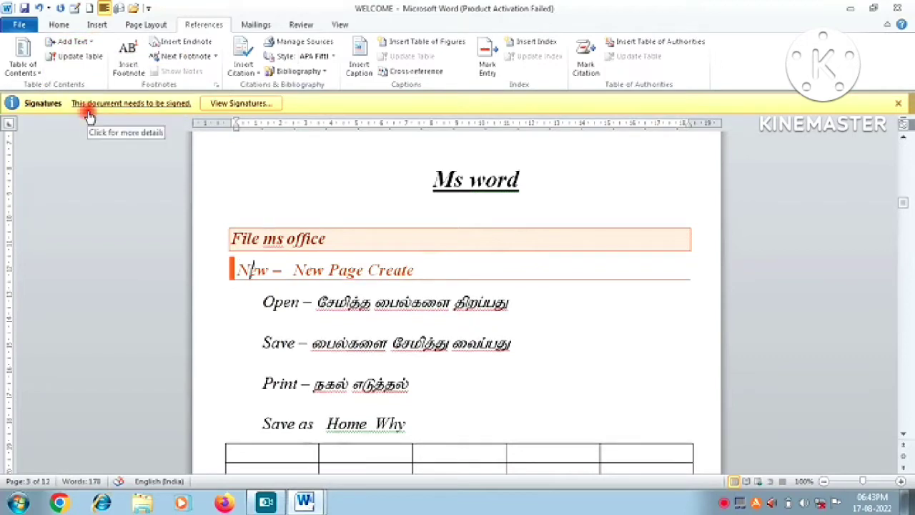
left_click(94, 43)
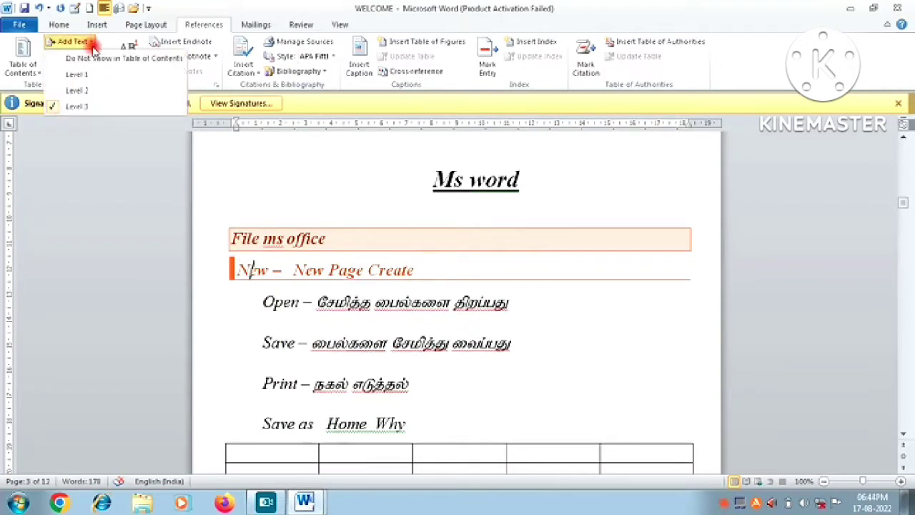
left_click(86, 75)
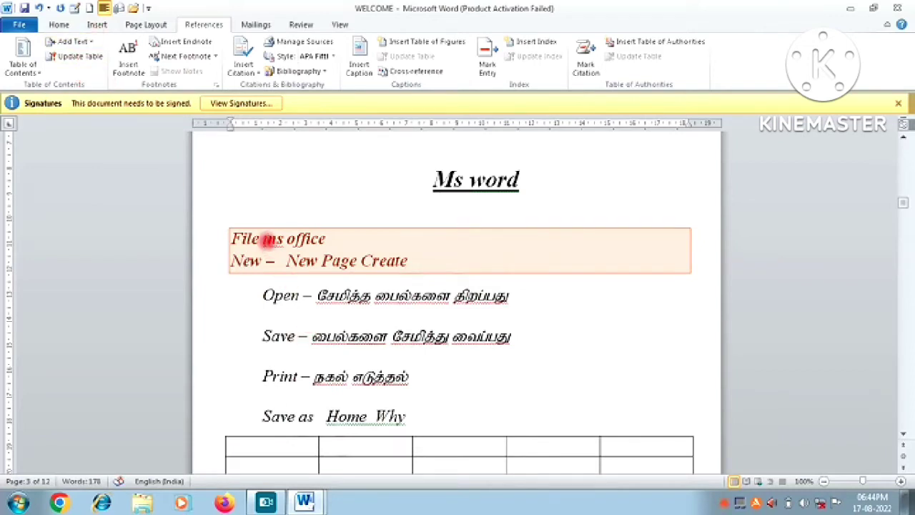
left_click(95, 57)
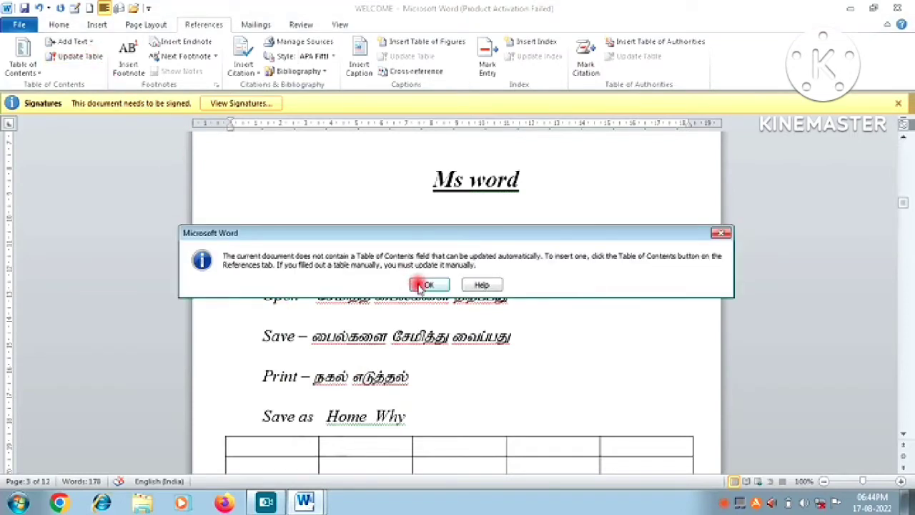
left_click(422, 286)
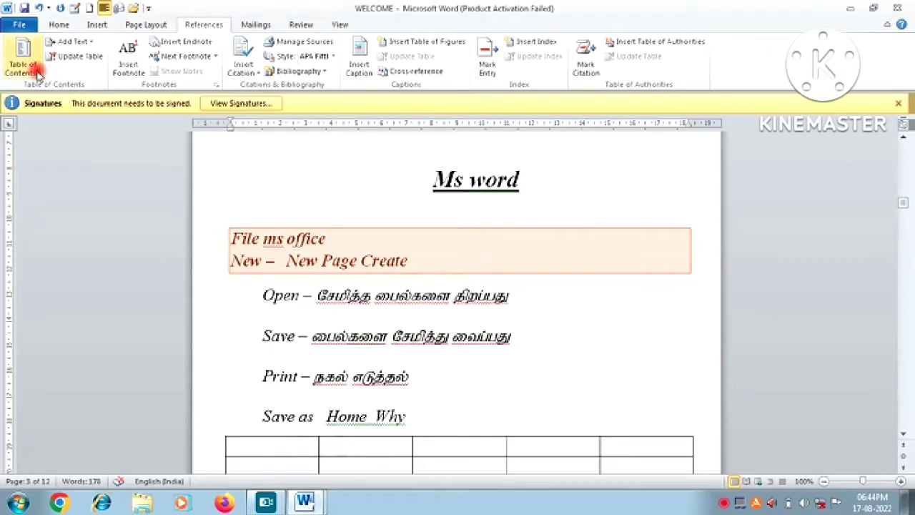
Step: Insert a Manual Table of contents under the File heading, then jump to the document's end
left_click(35, 69)
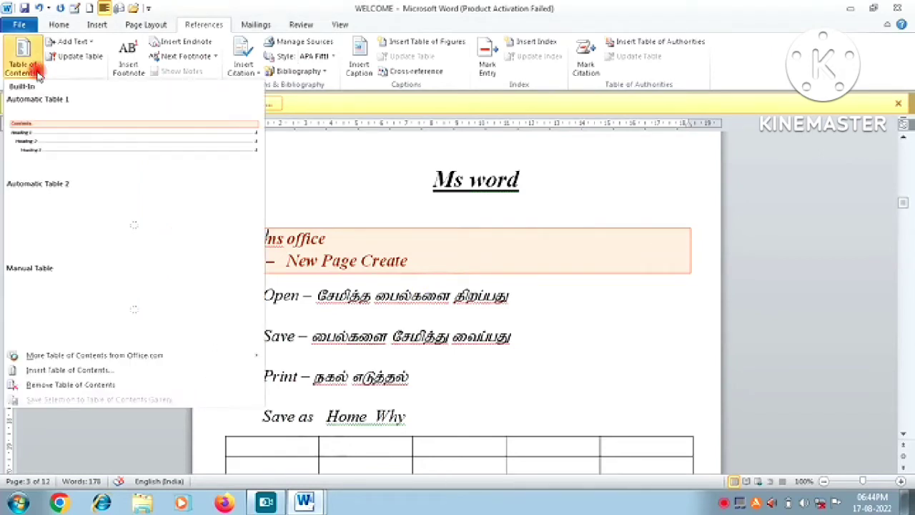
left_click(61, 161)
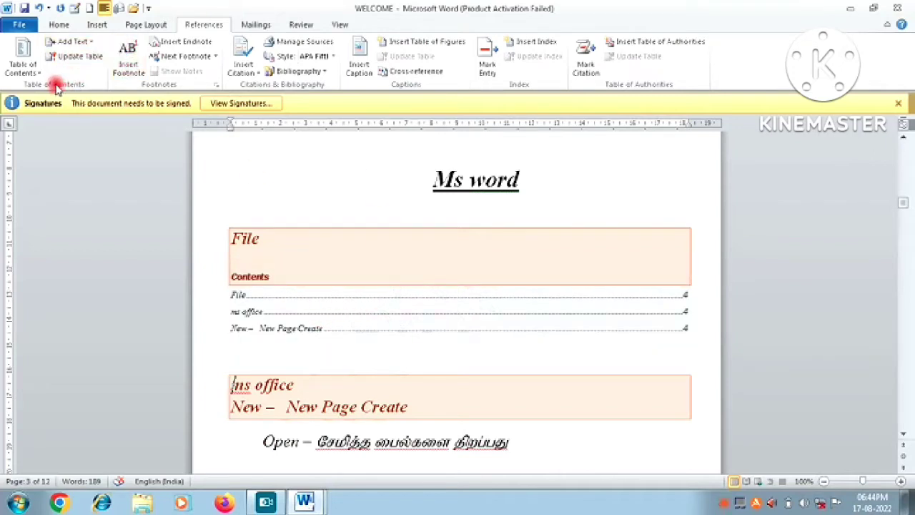
left_click(23, 58)
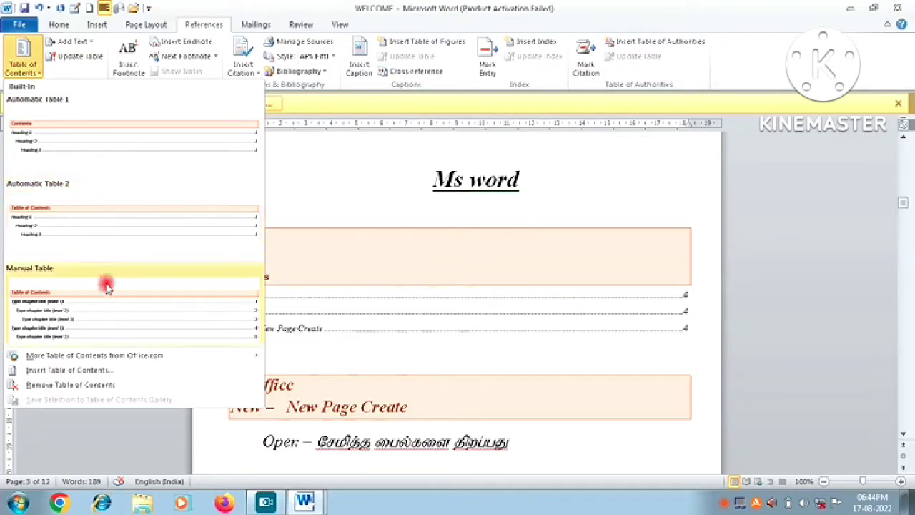
left_click(105, 308)
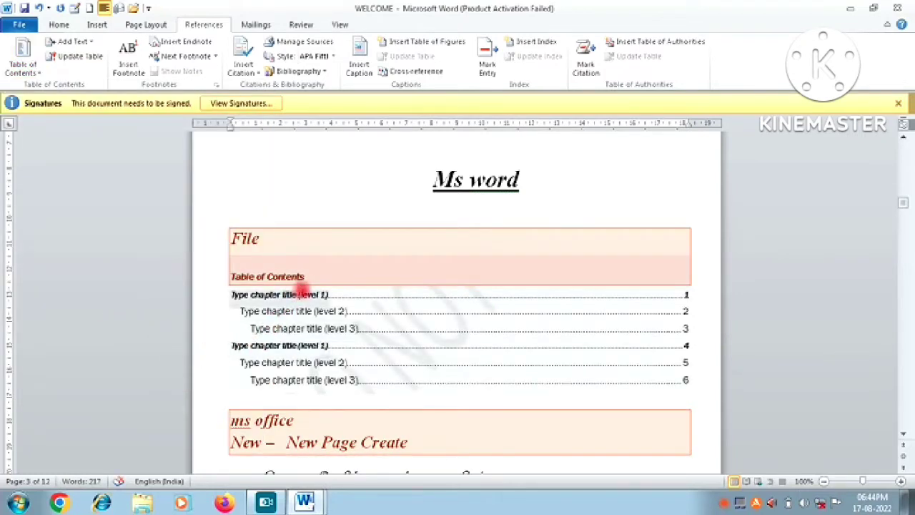
key("ctrl+End")
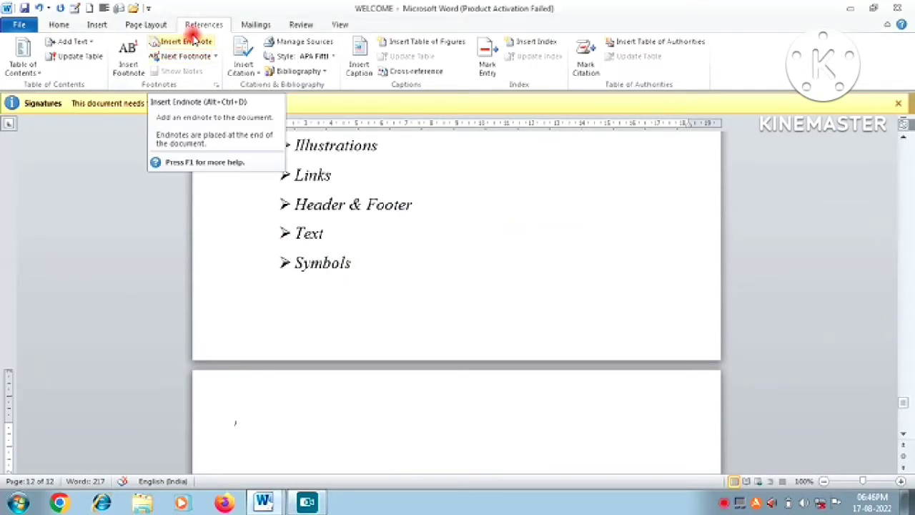
Step: Insert an endnote at the document's end and begin adding a new citation source
left_click(193, 43)
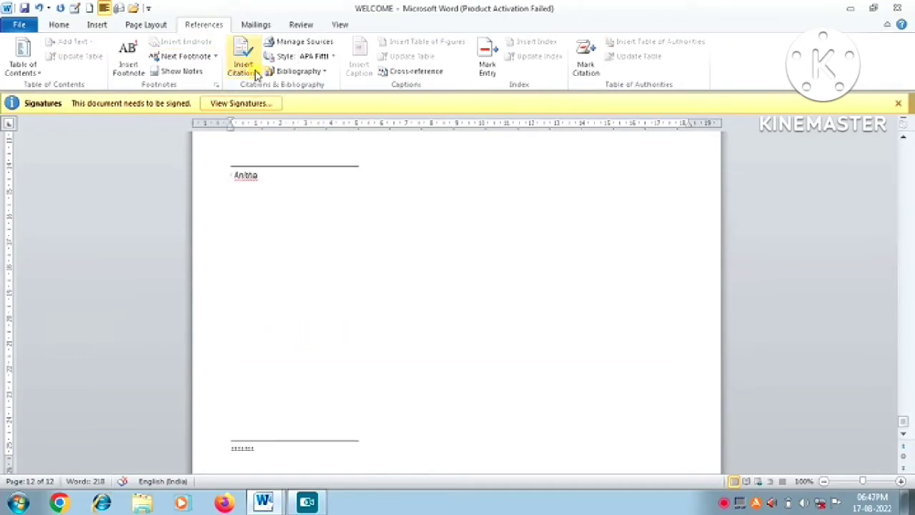
left_click(256, 75)
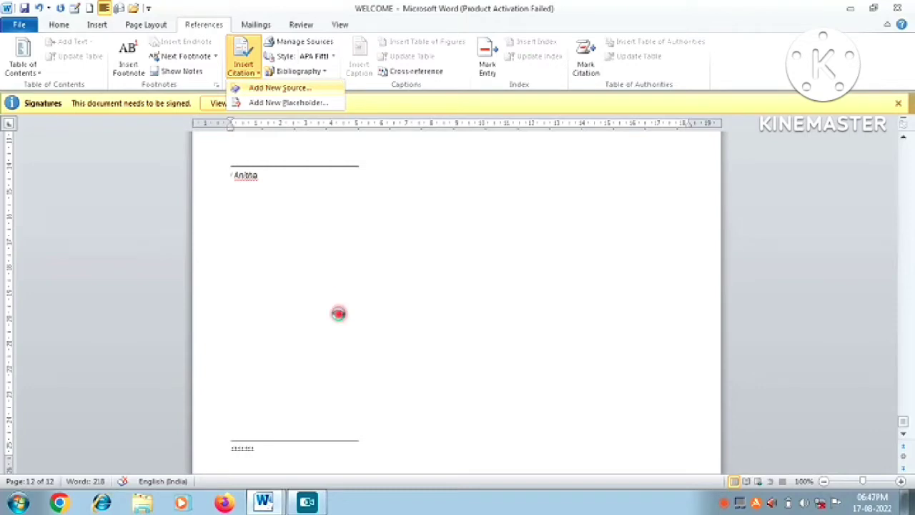
key("Return")
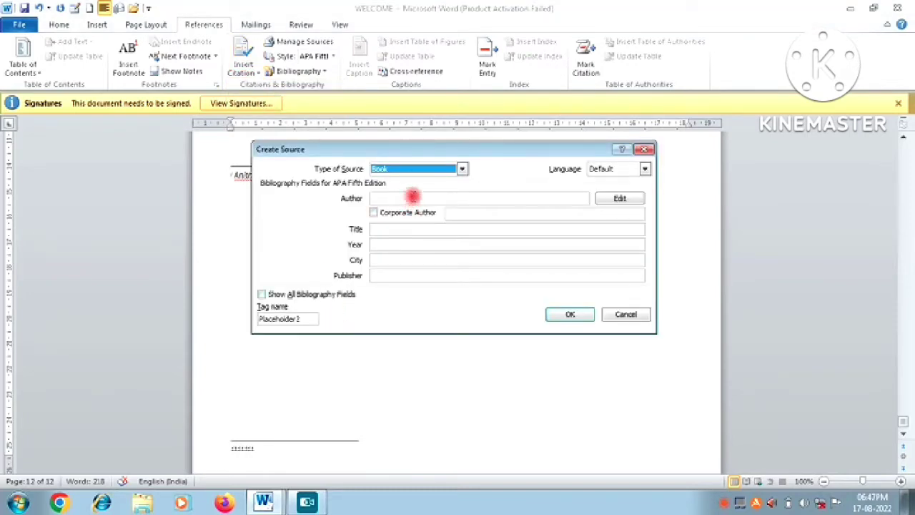
Step: Create a Book source 'ms office', 2022, madurai, with an author, and cite it in the endnote
left_click(413, 197)
type("anitha")
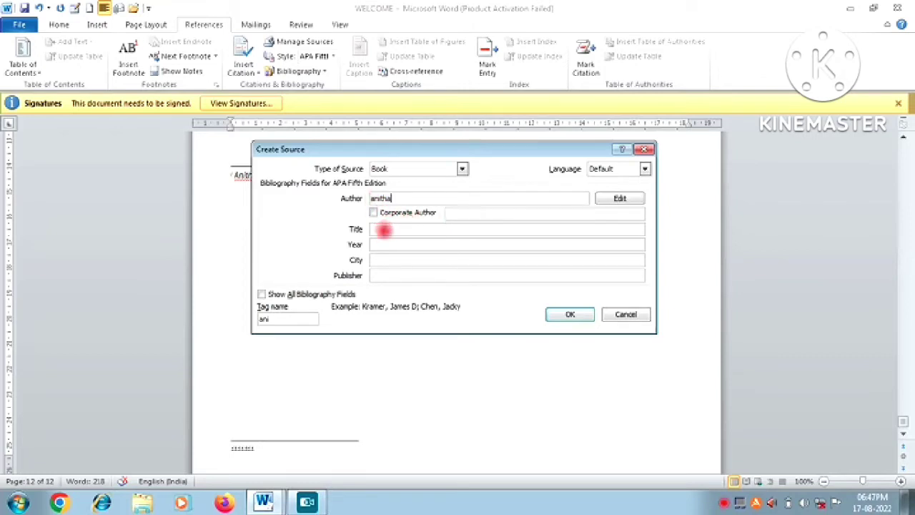
left_click(384, 230)
type("ms office")
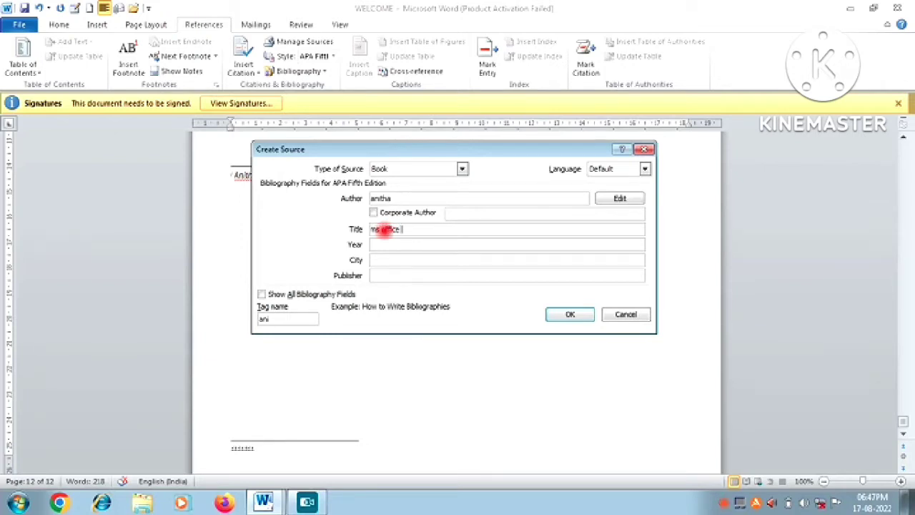
key("Tab")
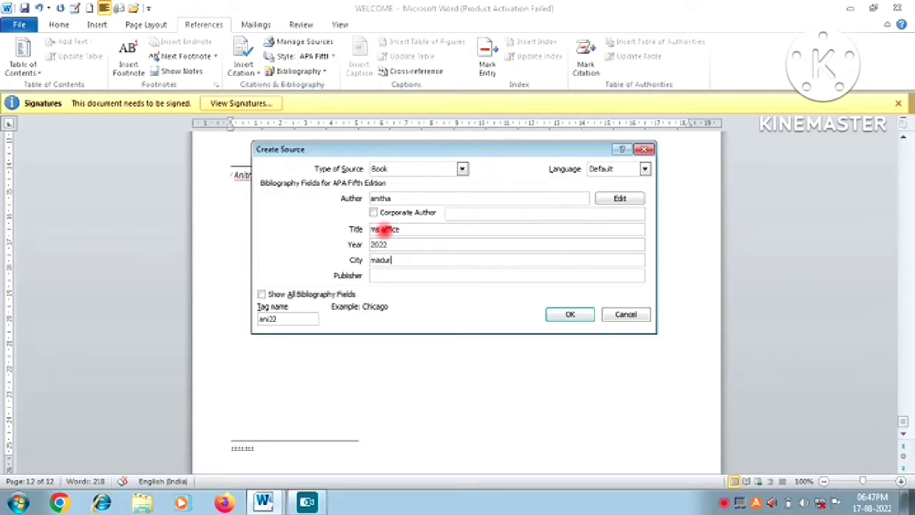
type("ai")
left_click(384, 229)
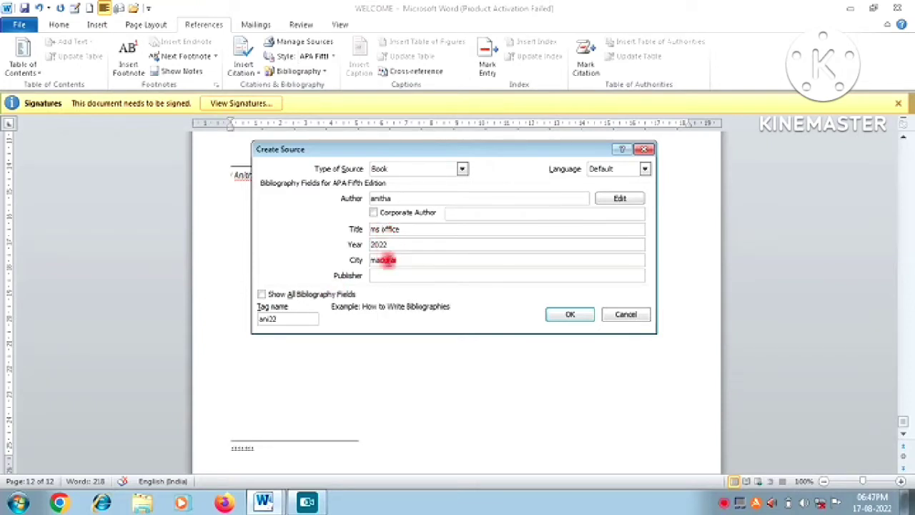
left_click(392, 273)
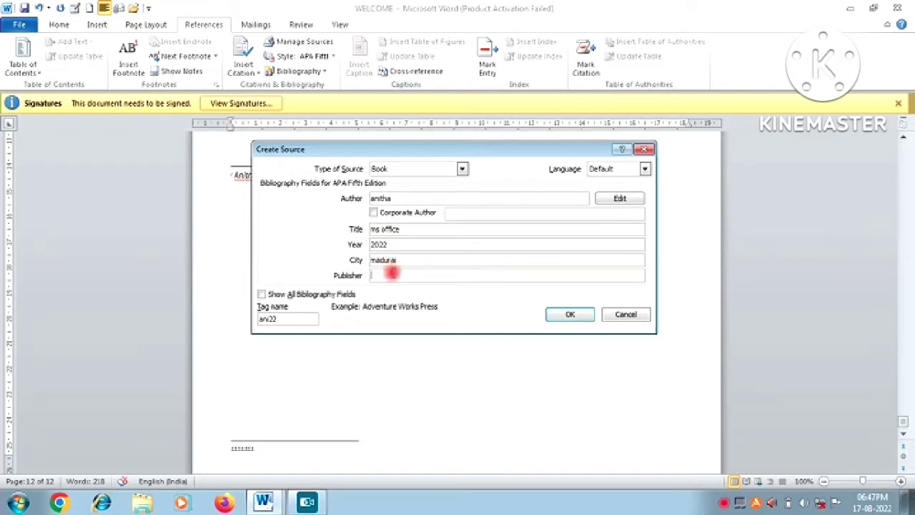
left_click(566, 318)
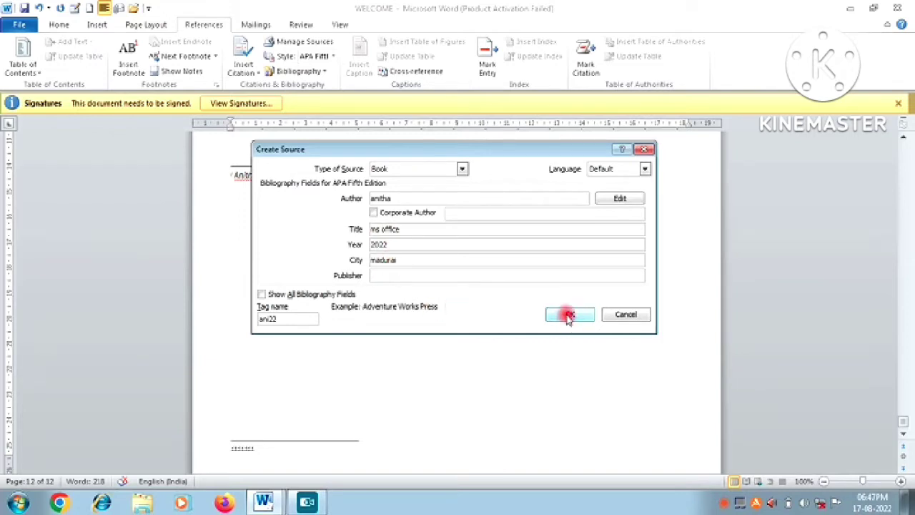
left_click(568, 317)
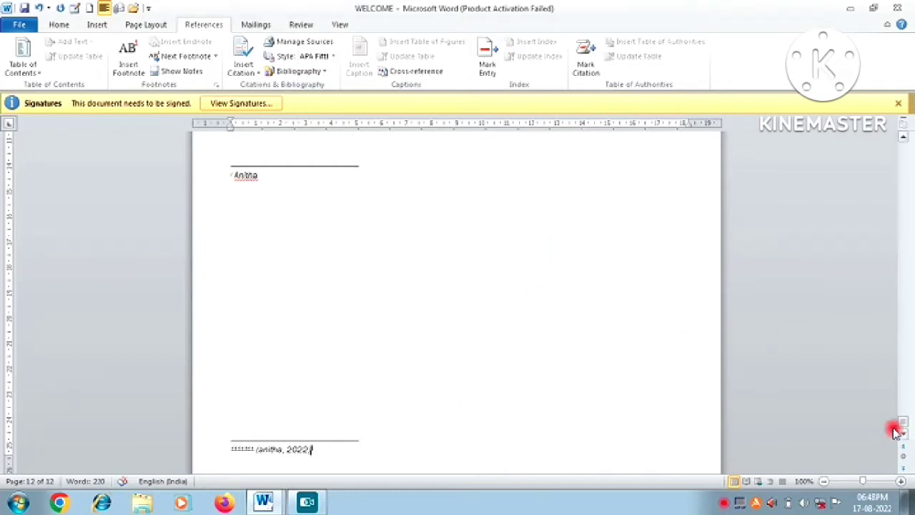
left_click_drag(901, 421, 903, 409)
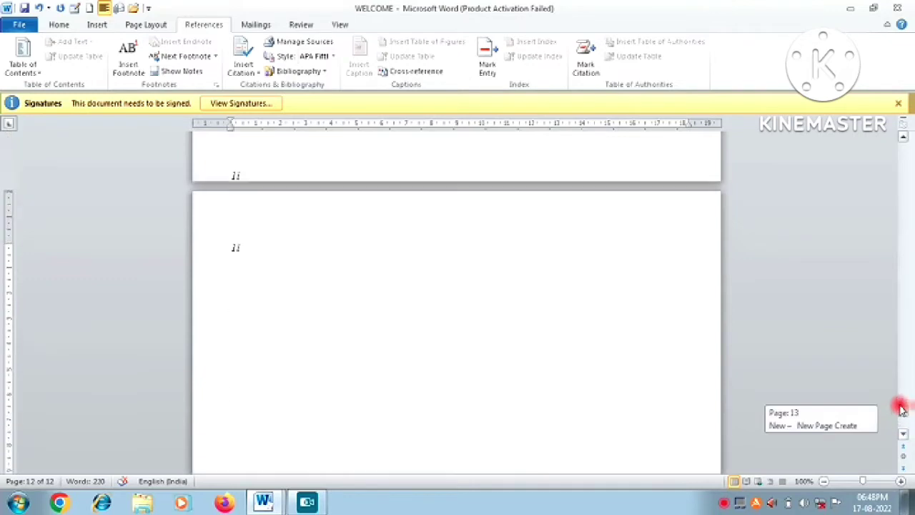
left_click_drag(902, 409, 901, 399)
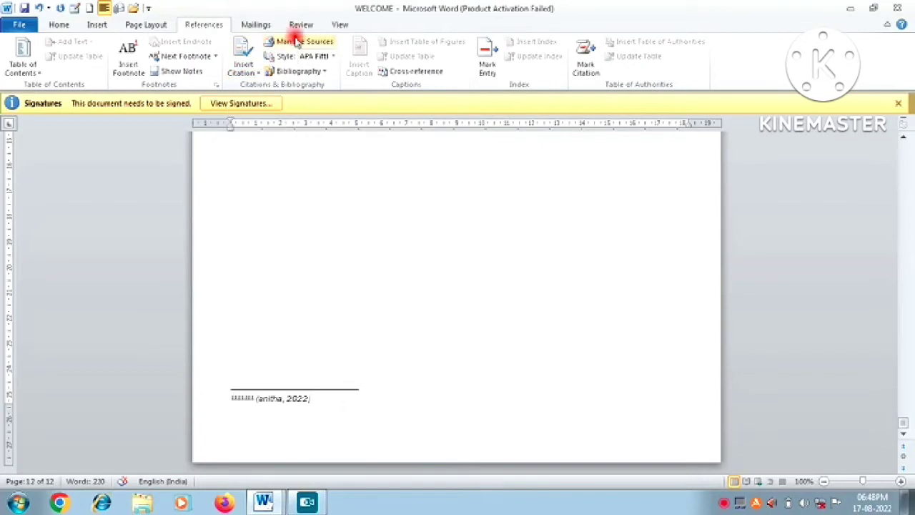
left_click(296, 44)
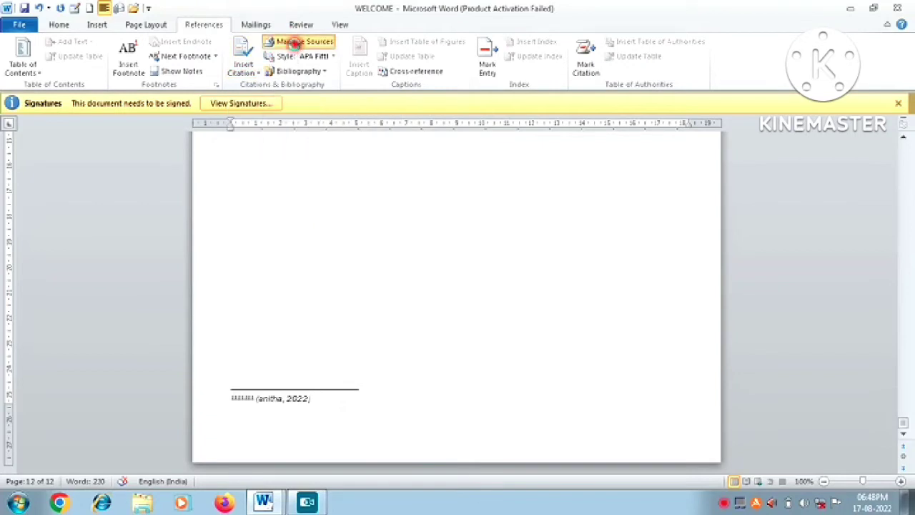
left_click(374, 214)
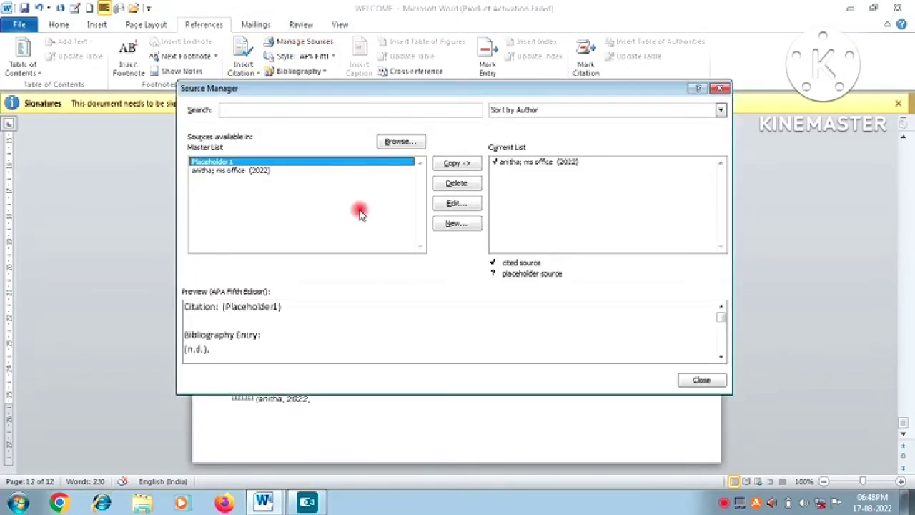
left_click(293, 172)
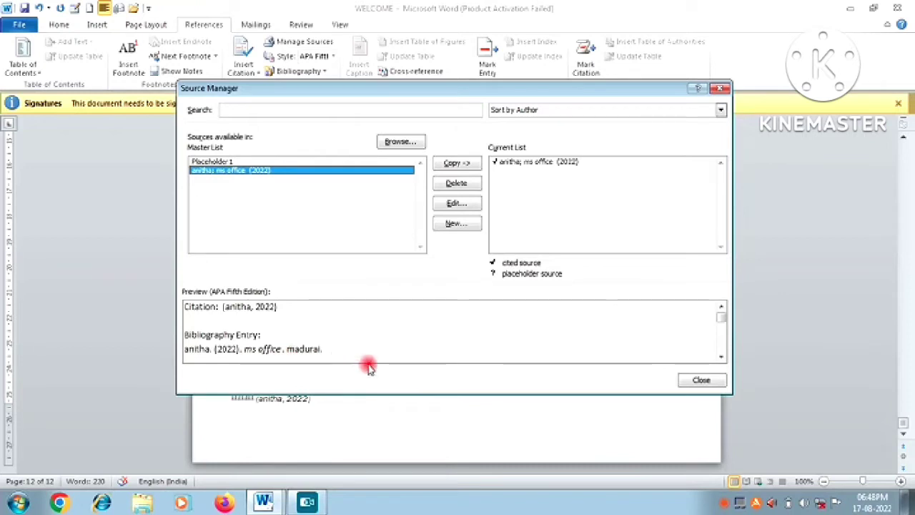
left_click(717, 89)
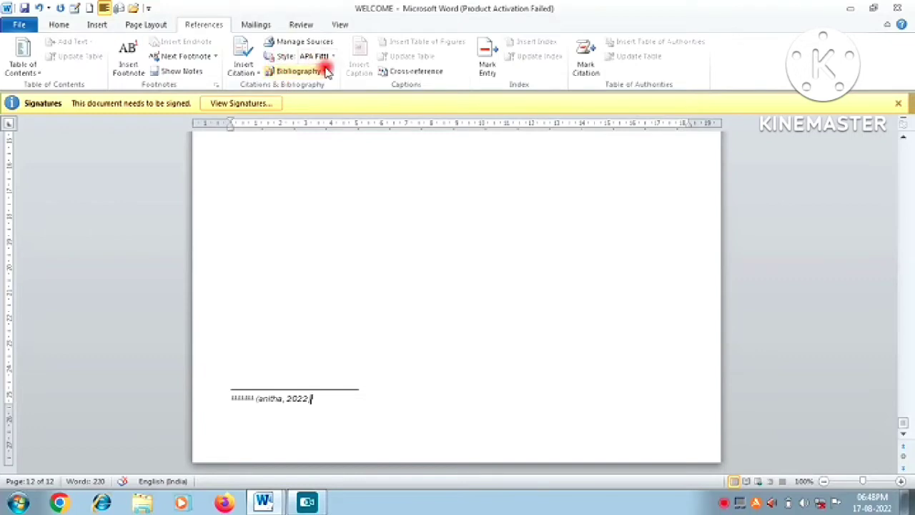
Step: Set the citation style to GOST - Name Sort and insert a bibliography below the endnote
left_click(332, 58)
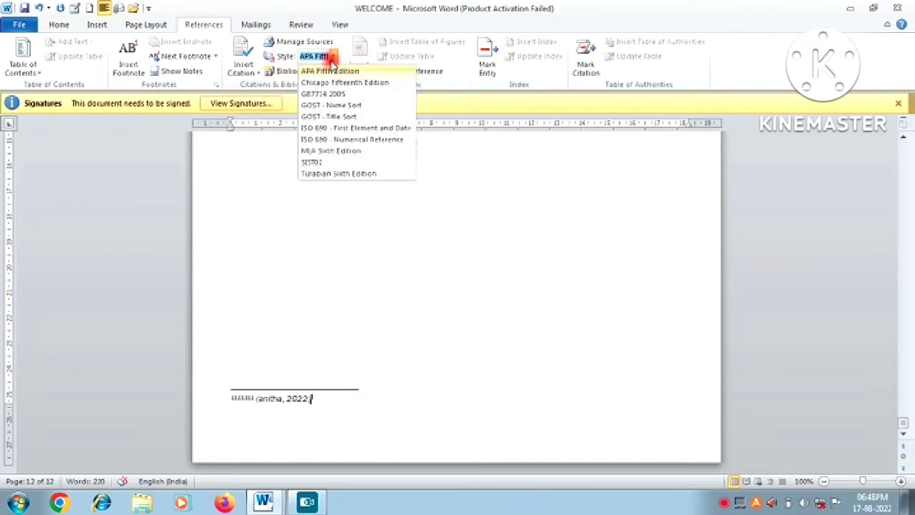
left_click(342, 107)
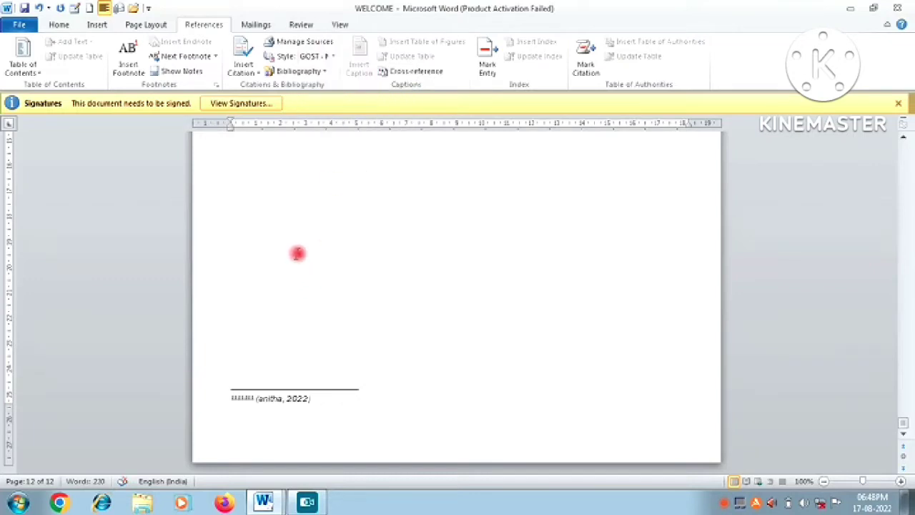
left_click(322, 73)
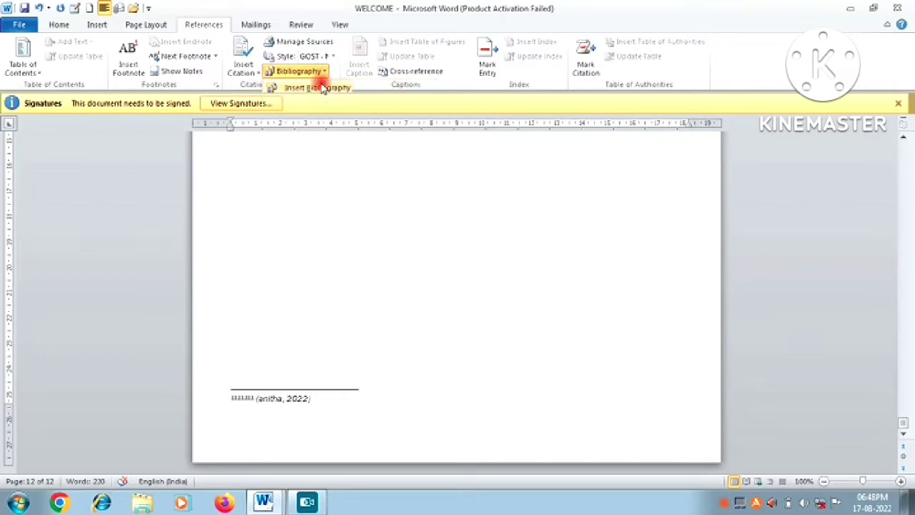
left_click(320, 87)
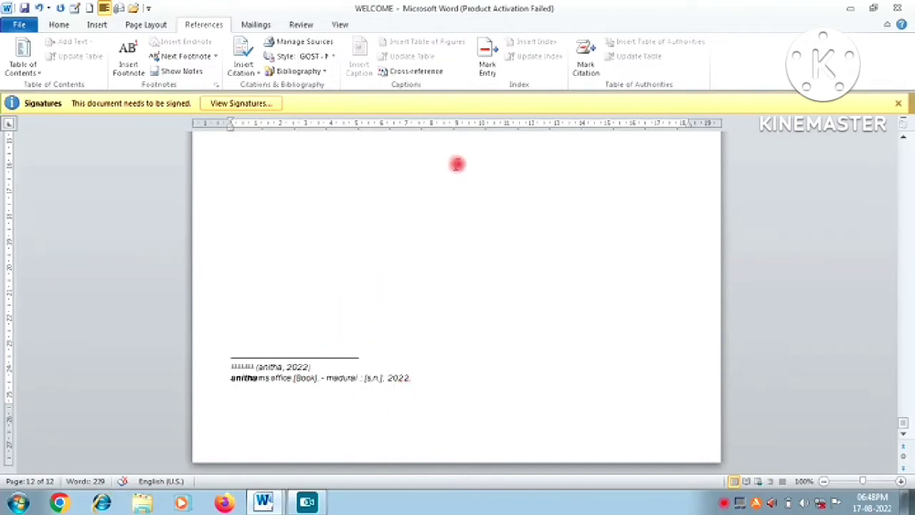
Step: Insert cross-references to the numbered item '1. Design'
left_click(411, 72)
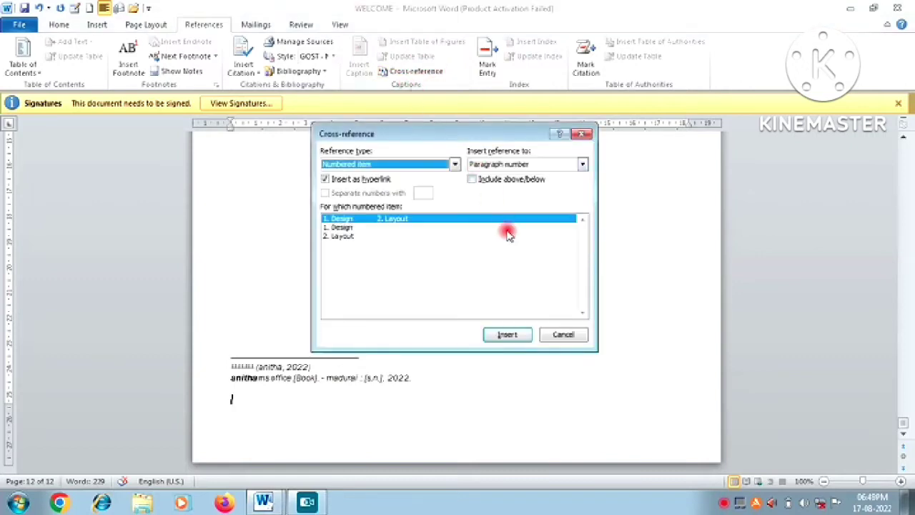
left_click(510, 334)
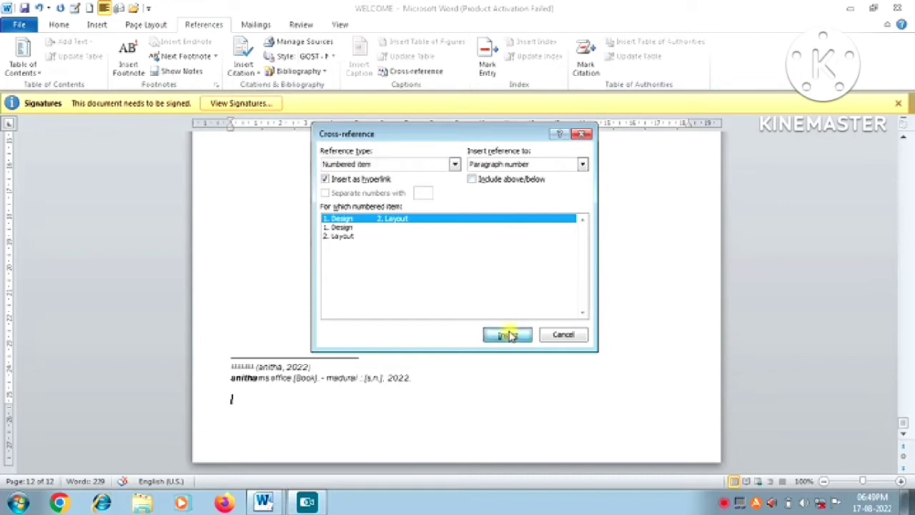
left_click(387, 227)
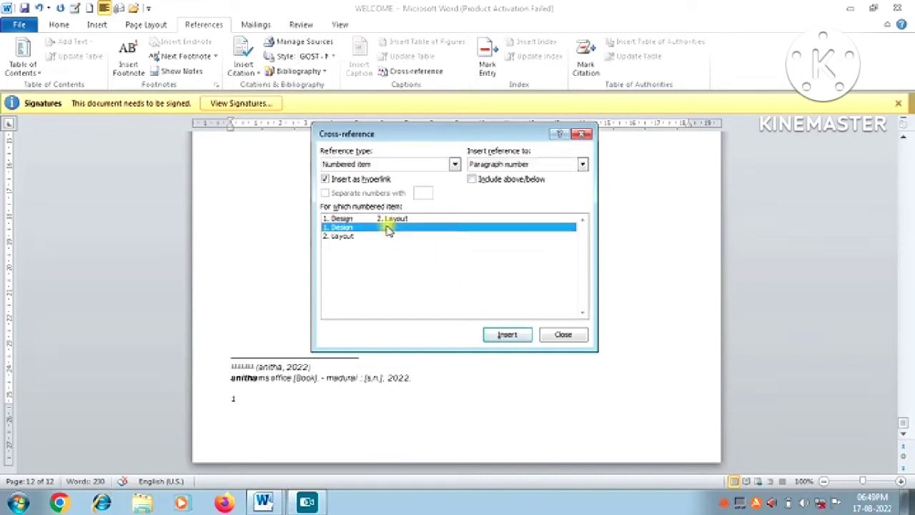
left_click(523, 338)
left_click_drag(521, 337, 400, 246)
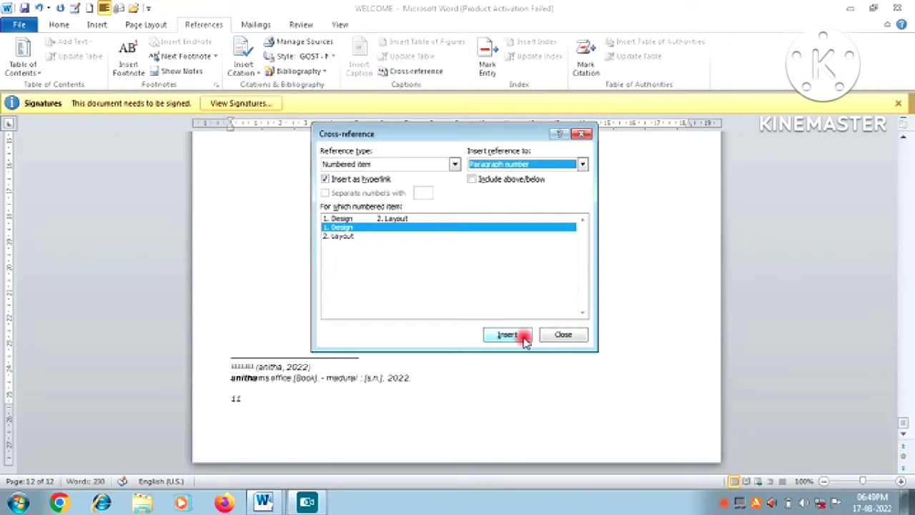
left_click(395, 245)
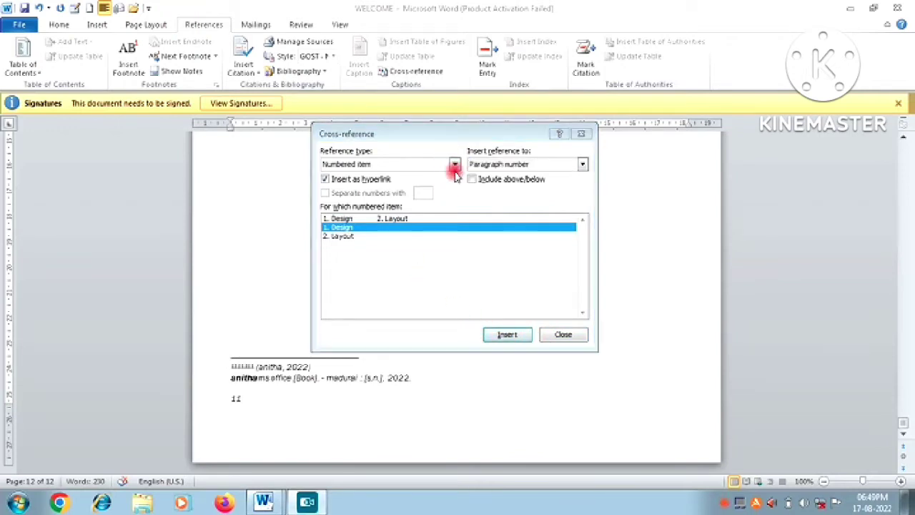
Step: Switch the reference type to Heading and insert a cross-reference to the File heading
left_click(455, 164)
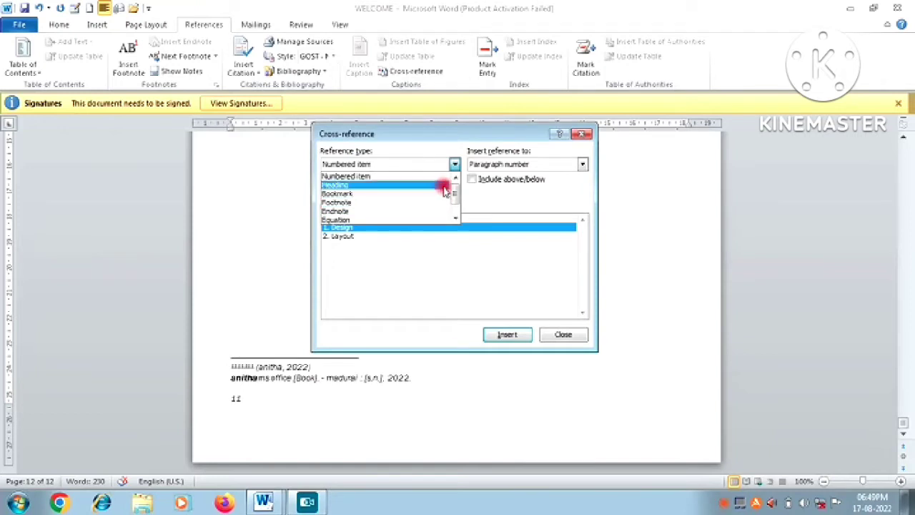
left_click(444, 186)
left_click(514, 332)
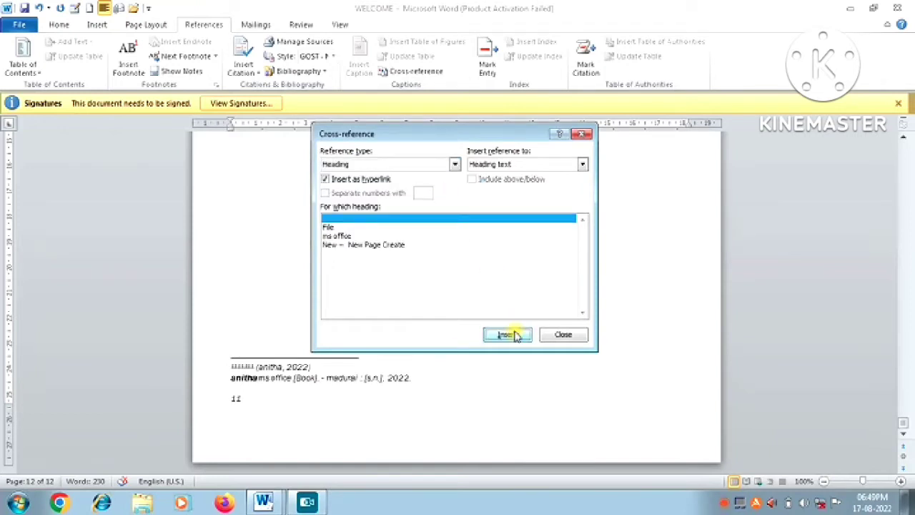
left_click(437, 284)
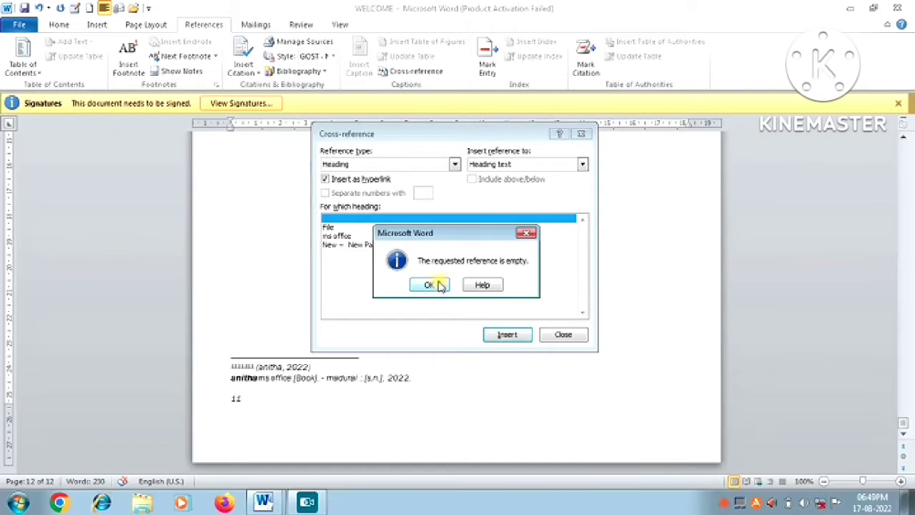
left_click(437, 284)
left_click(373, 236)
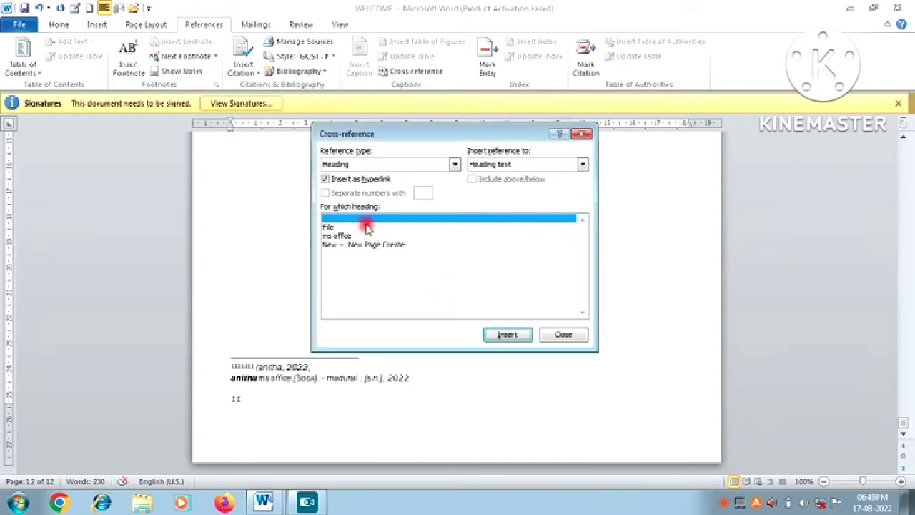
left_click(366, 227)
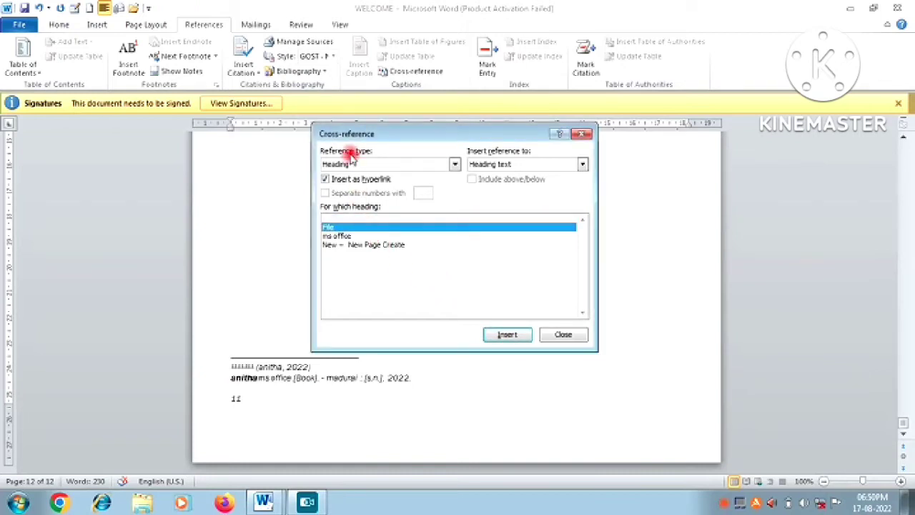
left_click(509, 338)
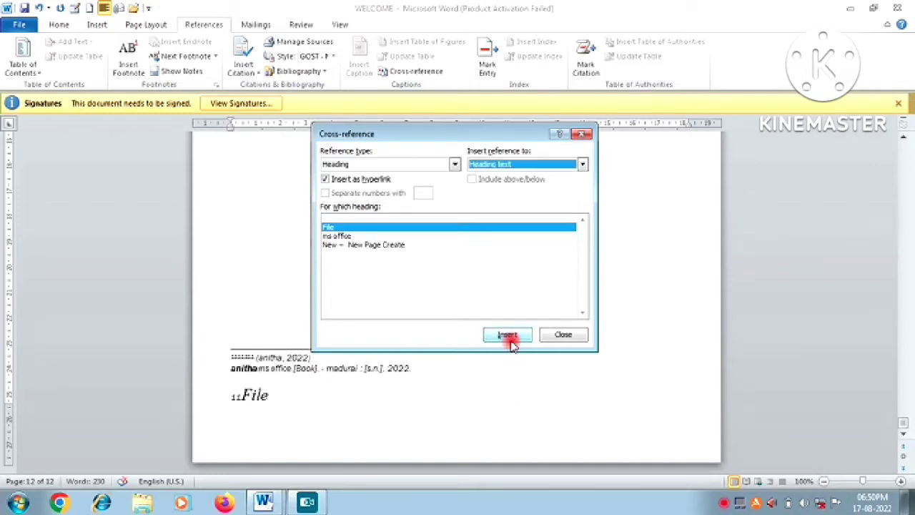
left_click(582, 135)
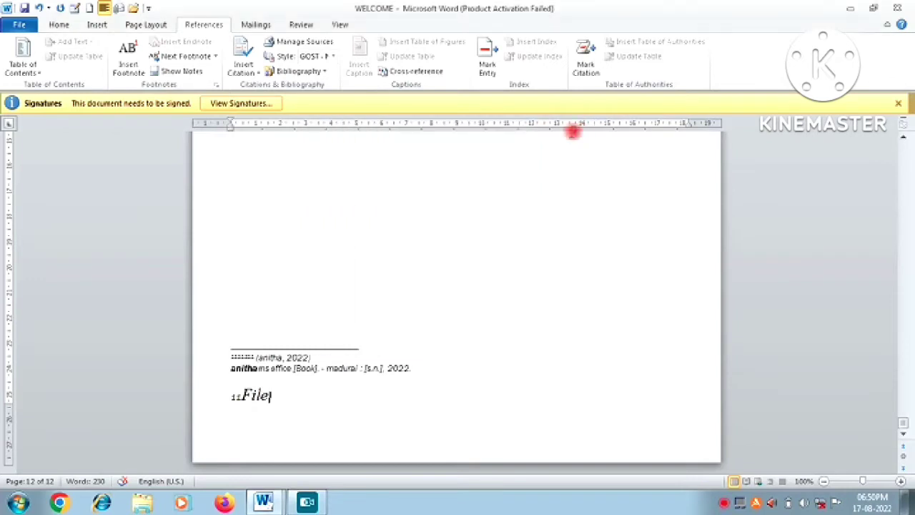
Step: Mark main entry 100 with subentry 80 twice, with bold italic page numbers
left_click(486, 61)
type("500")
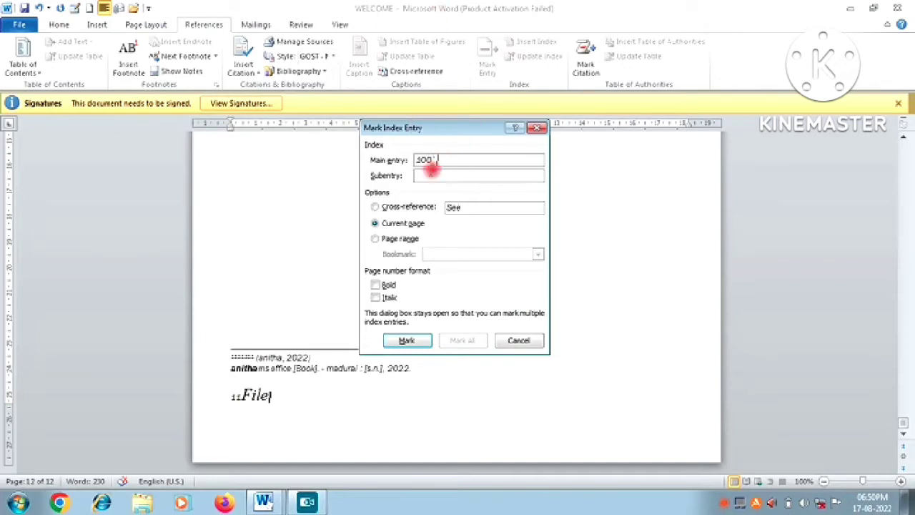
left_click(431, 173)
type("80")
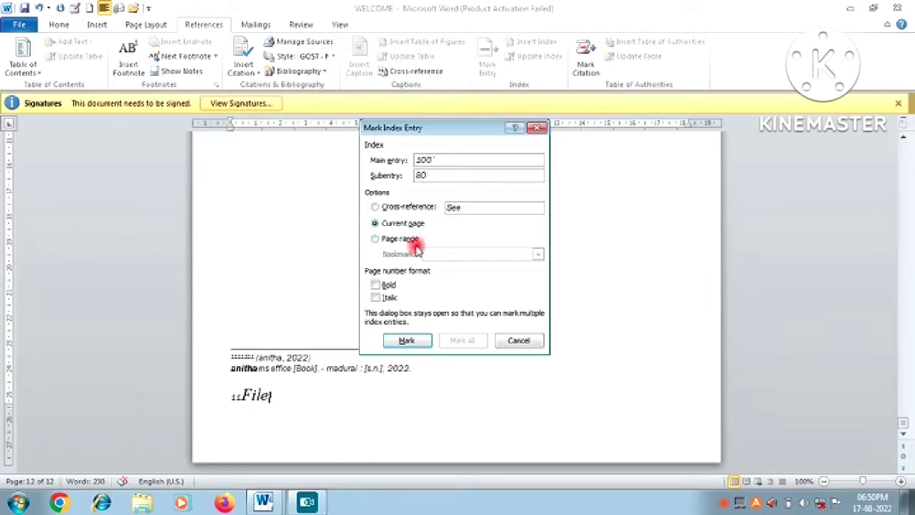
left_click(383, 286)
left_click(383, 297)
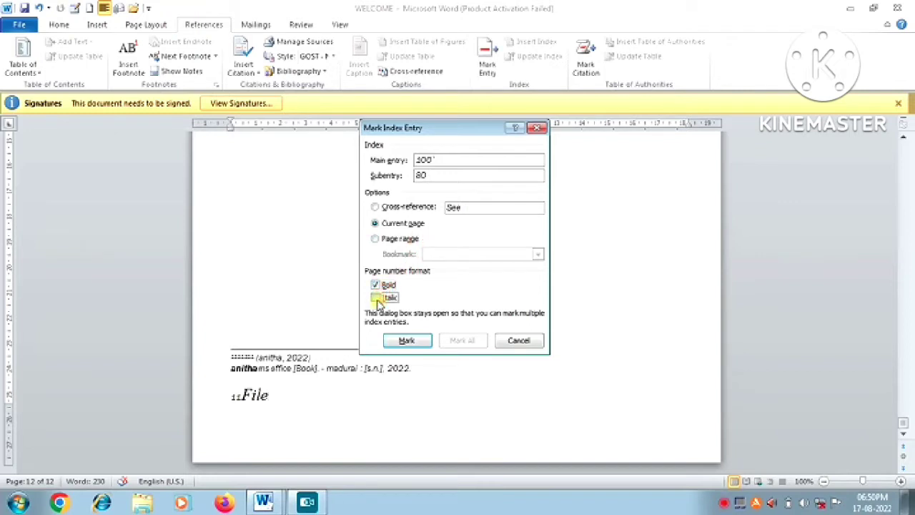
left_click(420, 341)
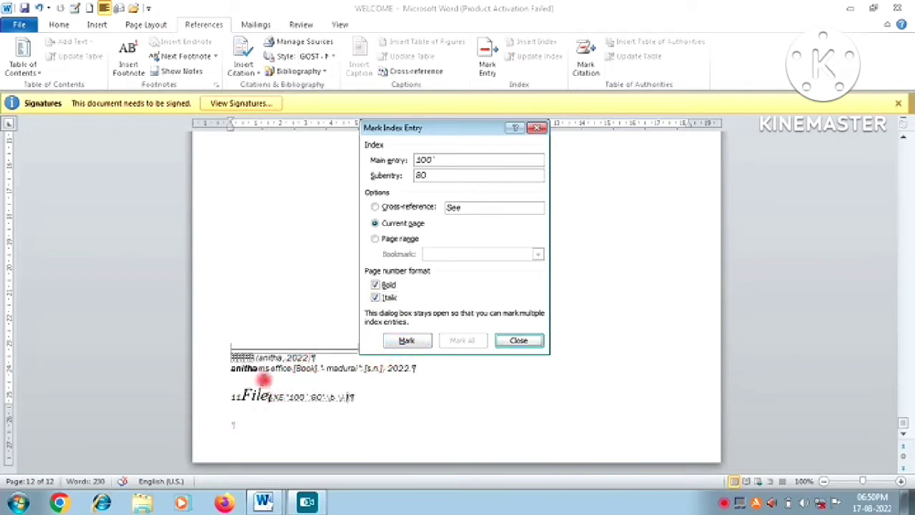
left_click(407, 342)
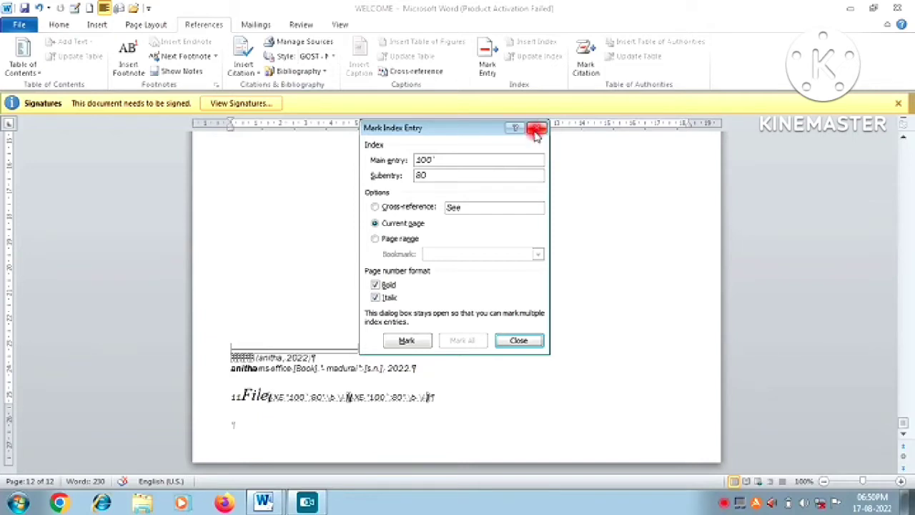
left_click(536, 130)
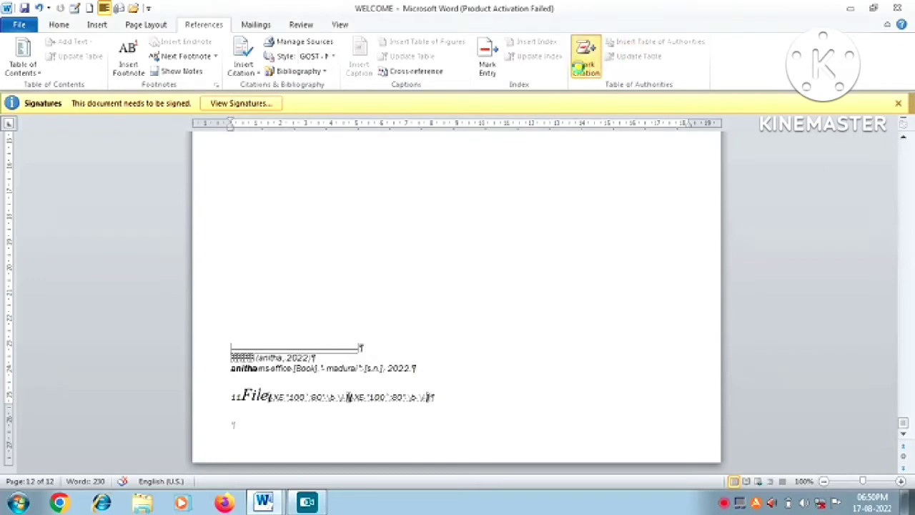
left_click(585, 66)
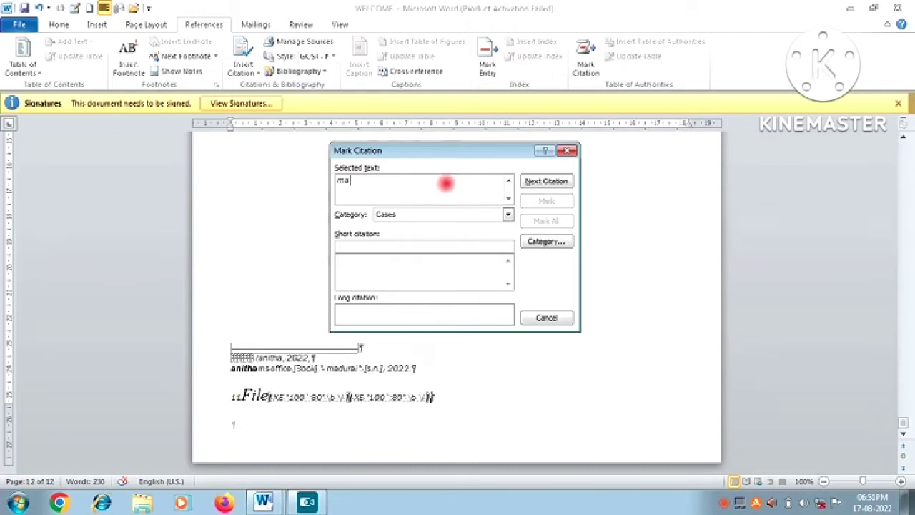
key("BackSpace")
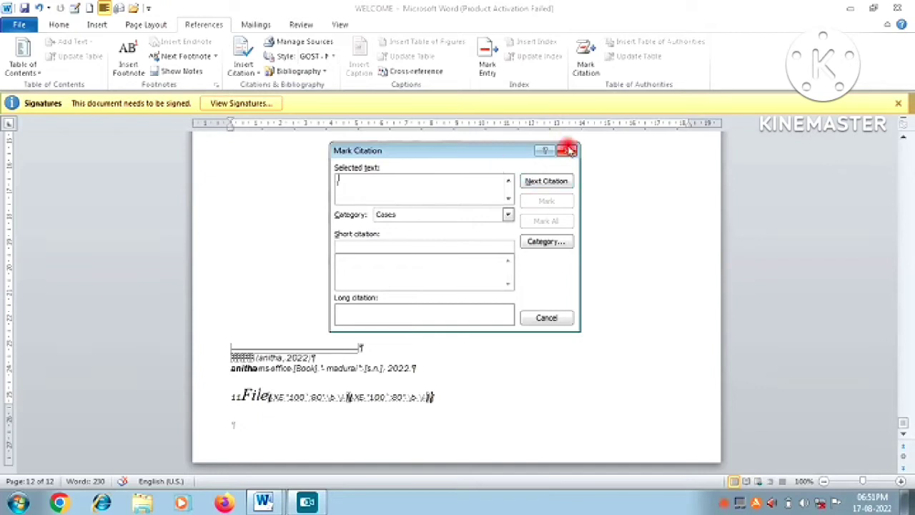
left_click(570, 151)
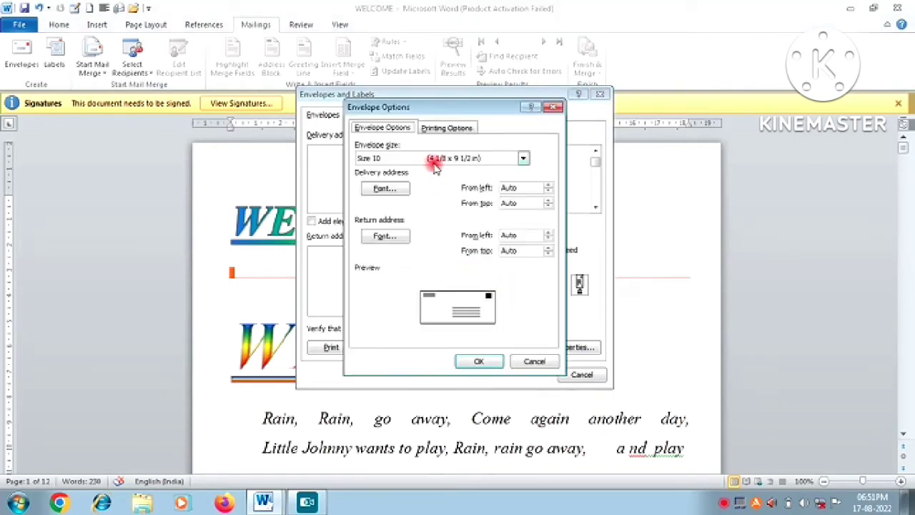
Step: Enter the envelope's delivery and return addresses, add it to the document, and save the return address as default
left_click(472, 362)
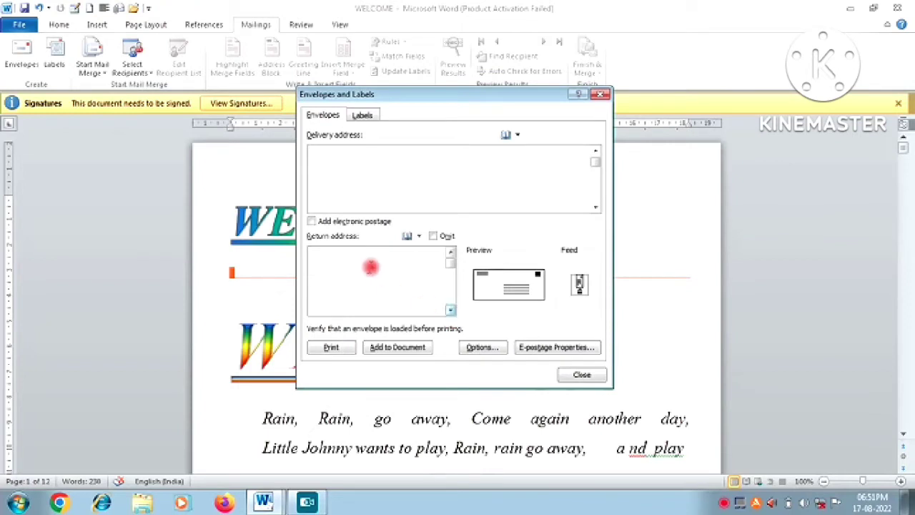
left_click(370, 267)
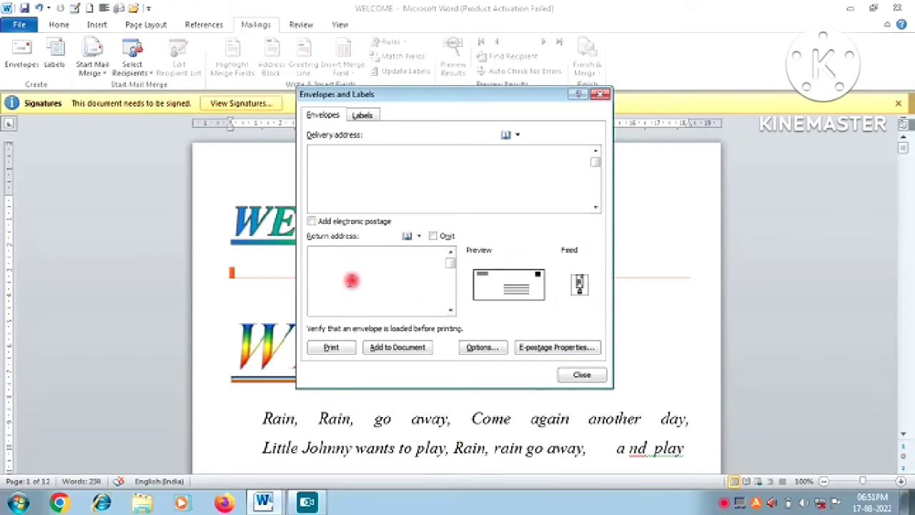
left_click_drag(490, 169, 452, 180)
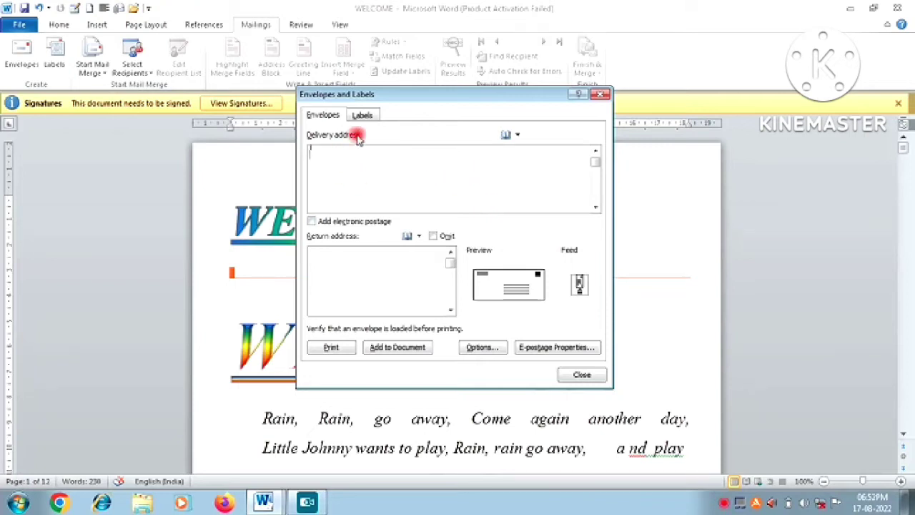
left_click(353, 260)
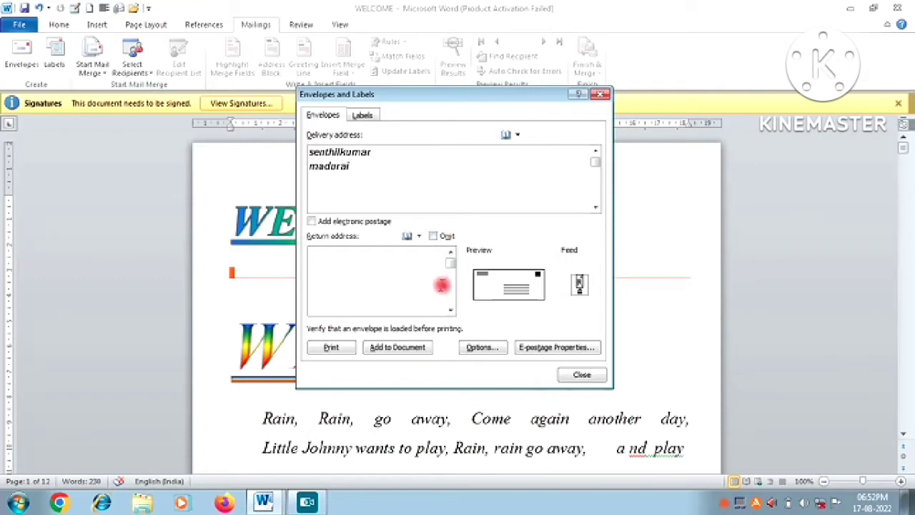
left_click(386, 262)
type("anith")
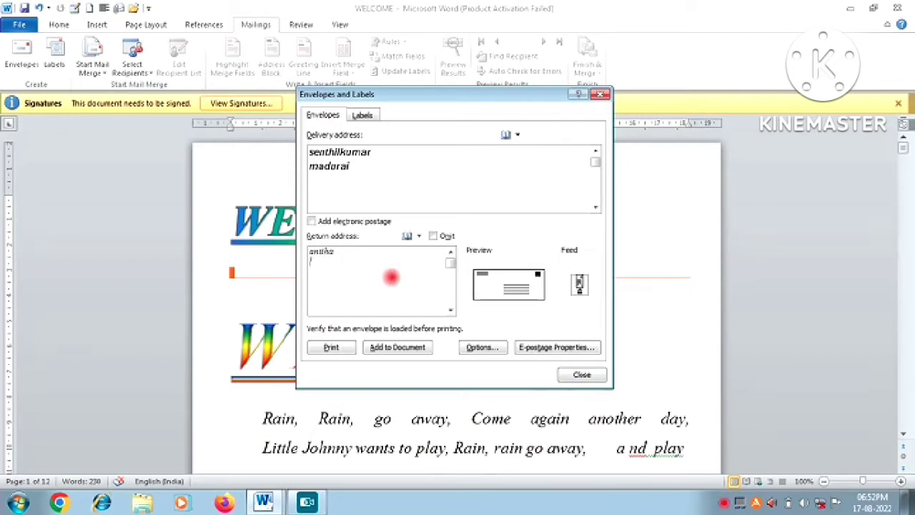
type("ai")
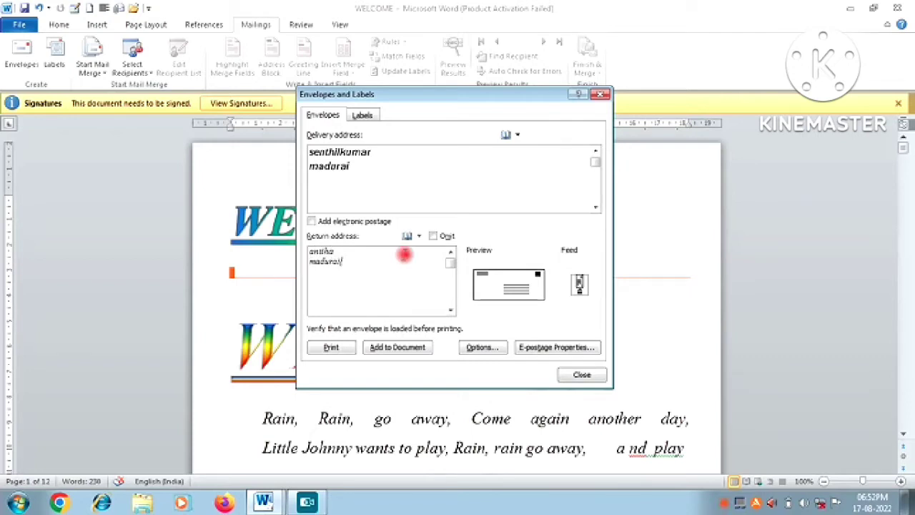
left_click(404, 349)
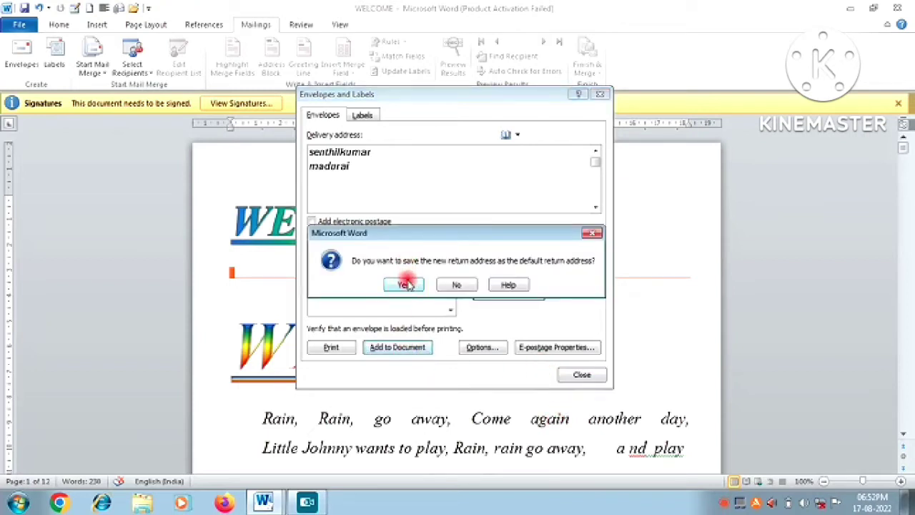
left_click(405, 284)
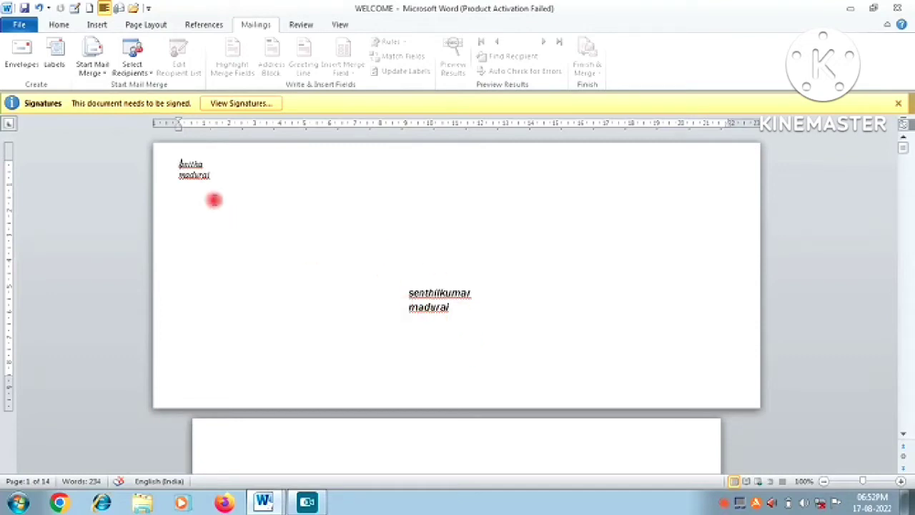
Step: Set the mail merge document type to Envelopes and confirm replacing the document
left_click(55, 62)
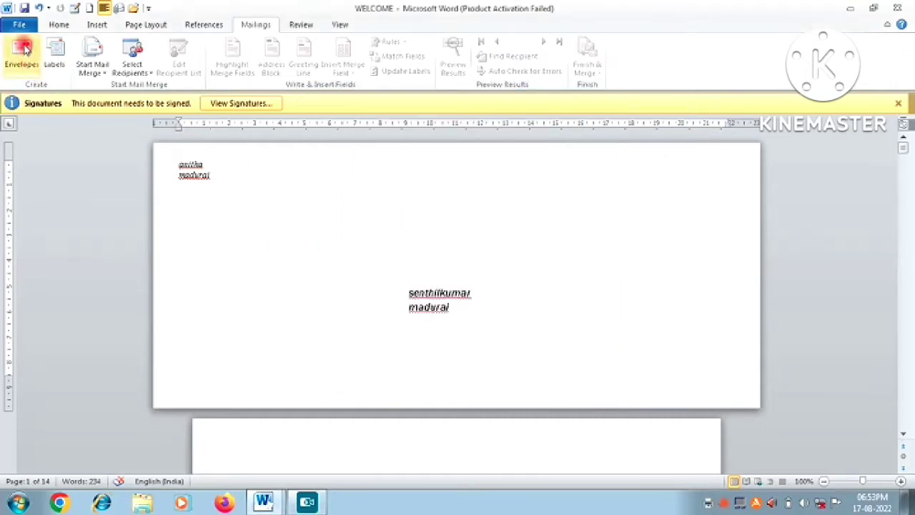
left_click(99, 72)
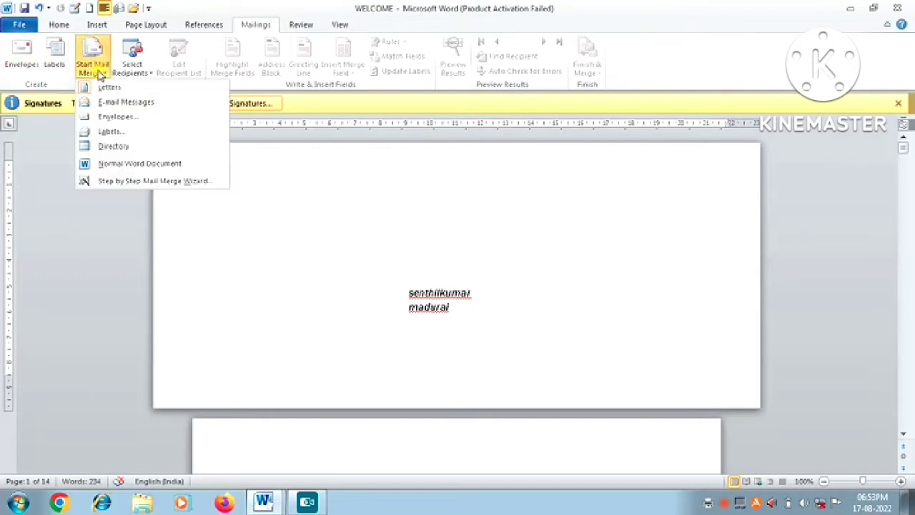
left_click(126, 103)
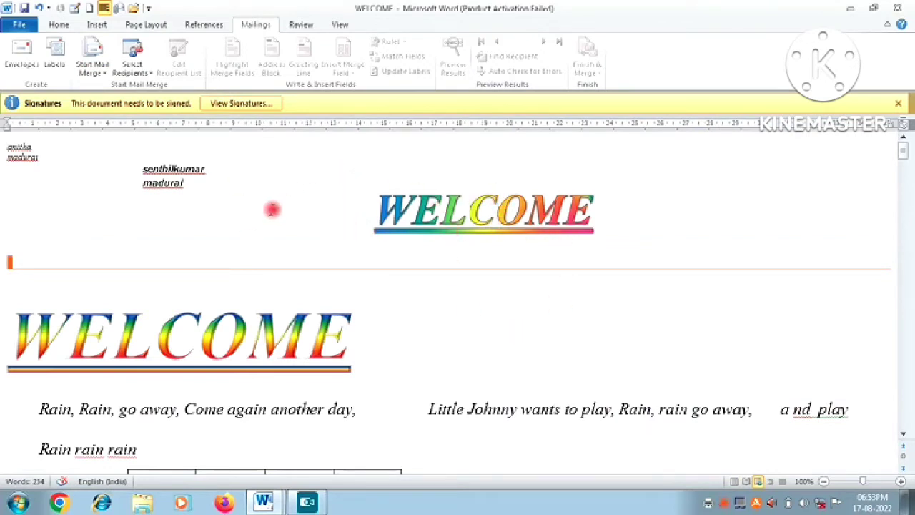
left_click(104, 74)
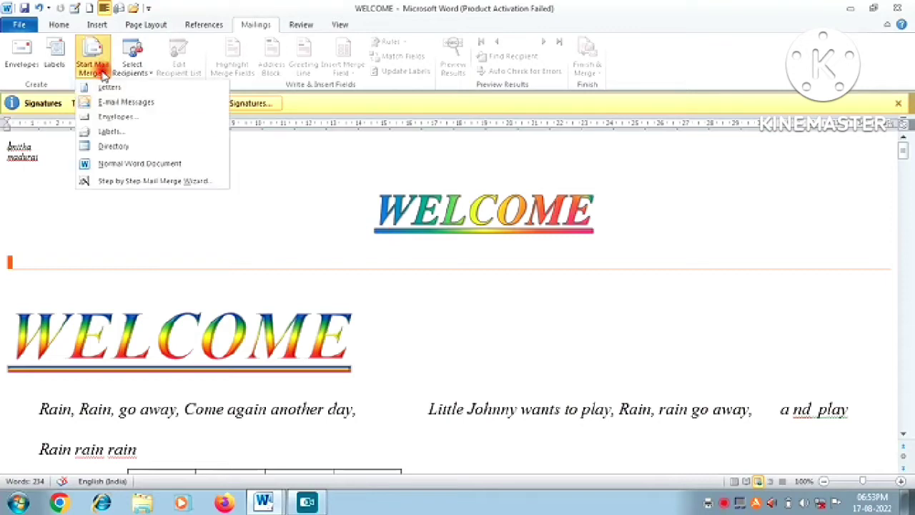
left_click(118, 116)
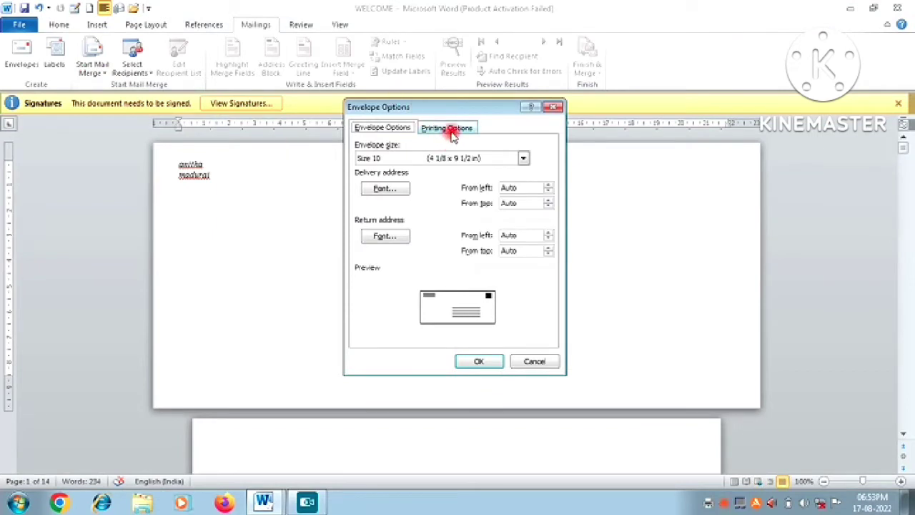
left_click(481, 362)
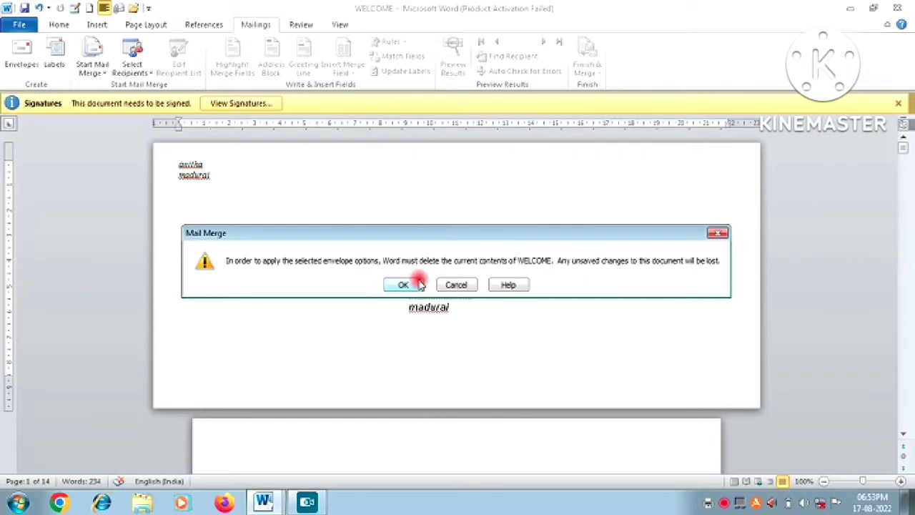
left_click(419, 286)
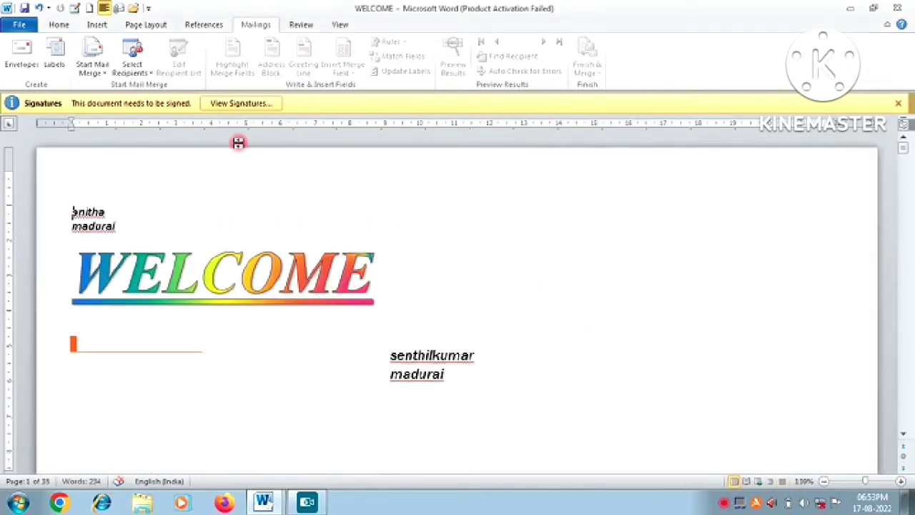
Step: Start a Labels mail merge with 1/2 Letter labels, confirming the content replacement
left_click(92, 67)
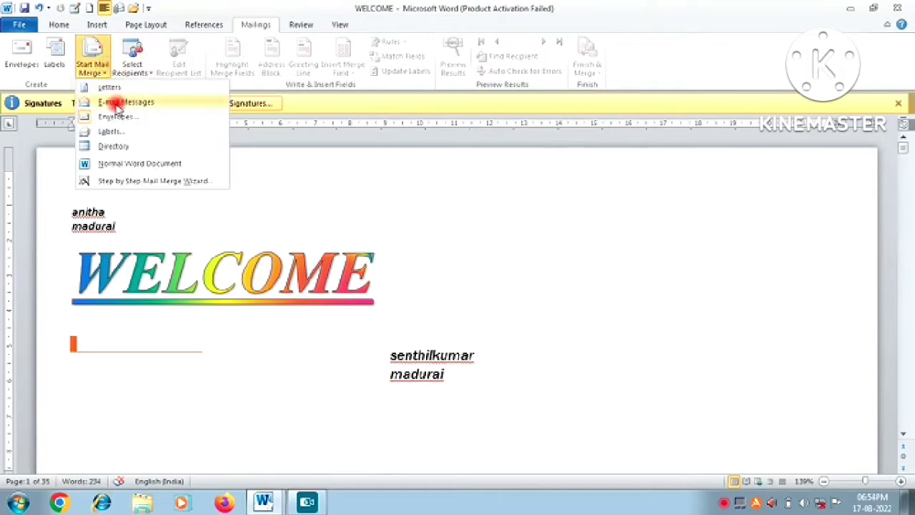
left_click(120, 132)
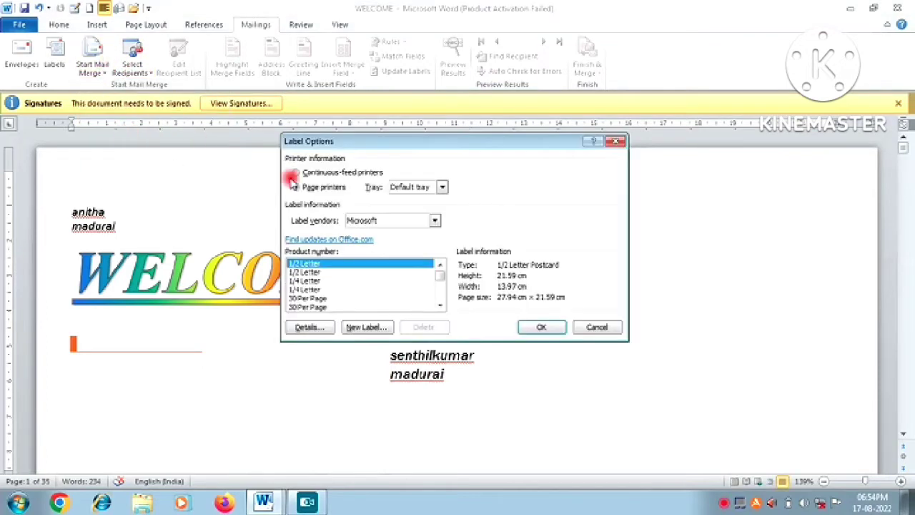
left_click(544, 328)
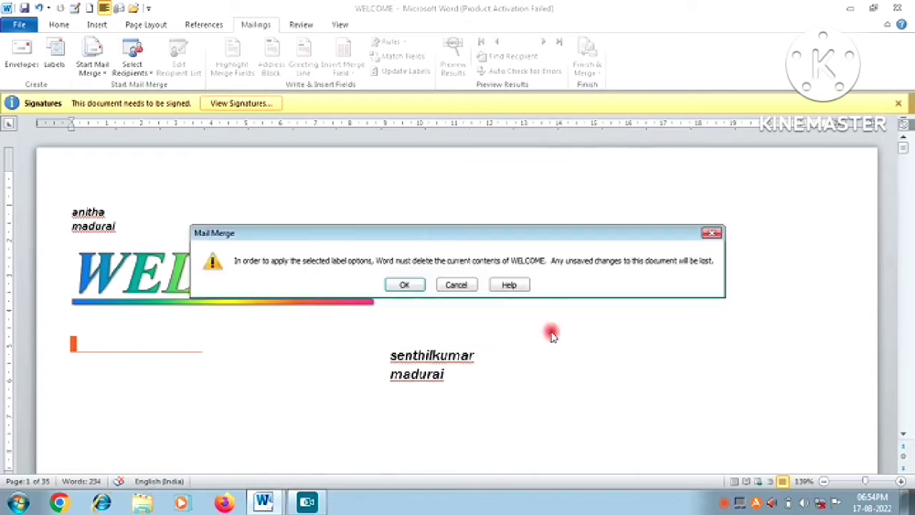
left_click(403, 285)
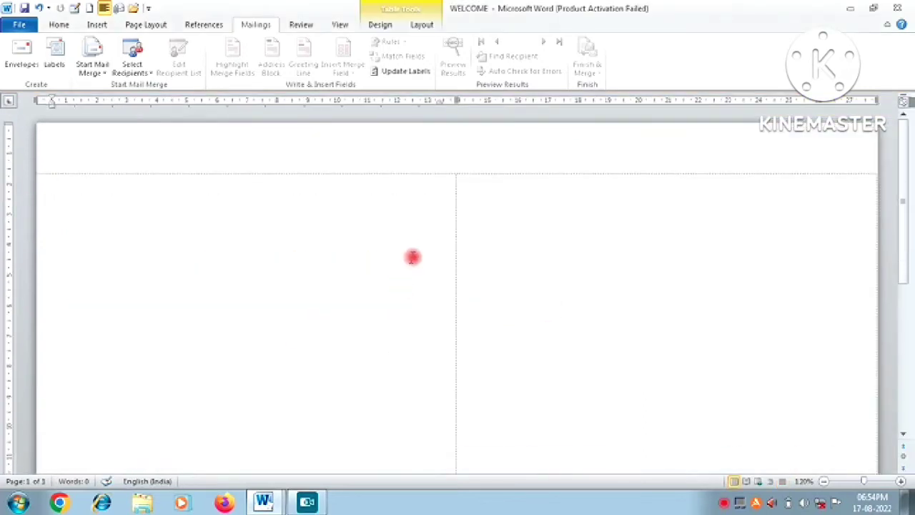
Step: Type two lines of test text in the first label and begin text in the right-hand label
type("kdsjf")
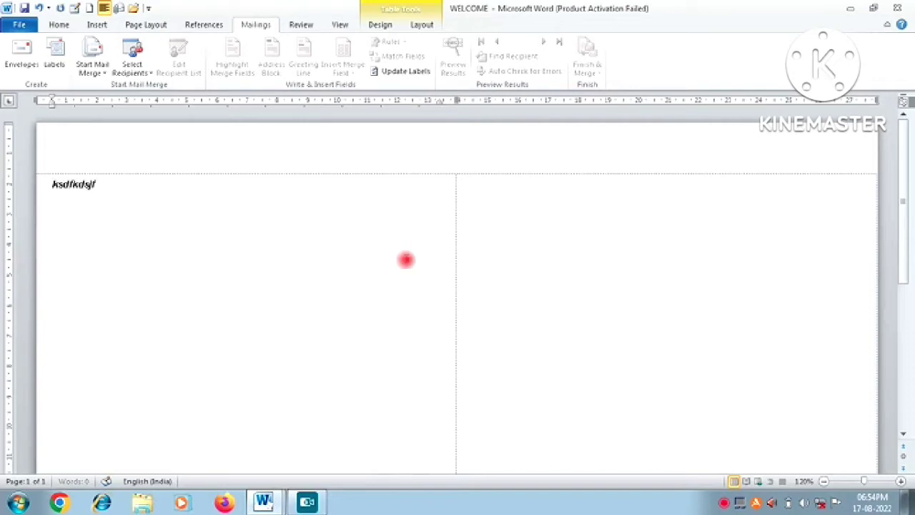
type("kdjfkdsjfkdddddddddddddd")
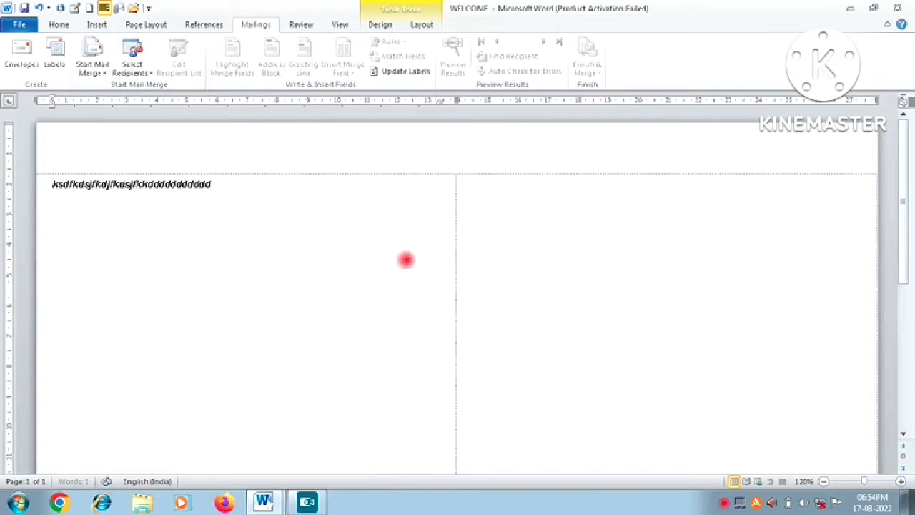
type("dd")
key("Return")
type("kkkkkkkkkkkkkkkkkkkkkkkkkkkkkkkkkkkkkkkkkkkkkkkkkkkkkkkkkkkk")
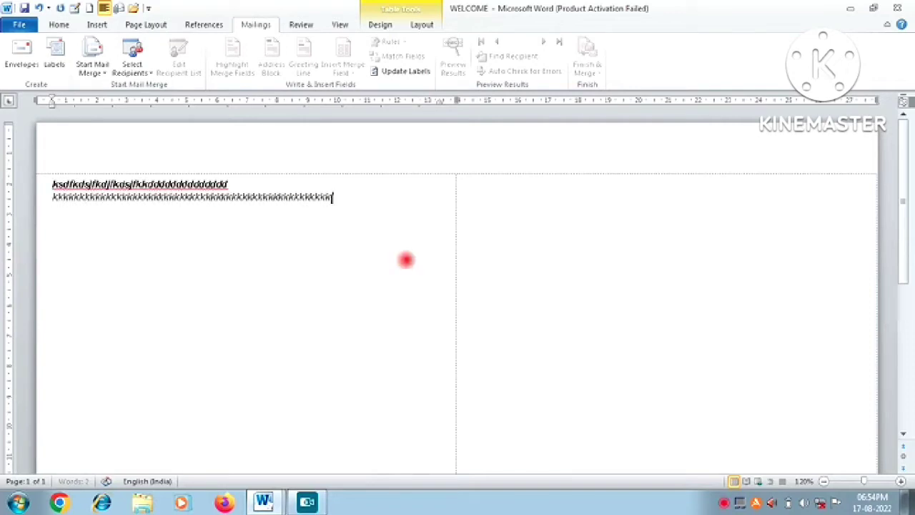
type("kkkkkkkkkkkkkkkkkkkkkkkkkkkkkkkkkkkkkkkkkkkkkkkkkkkkkkkkkkkkkkkkkkkkkkkkkk")
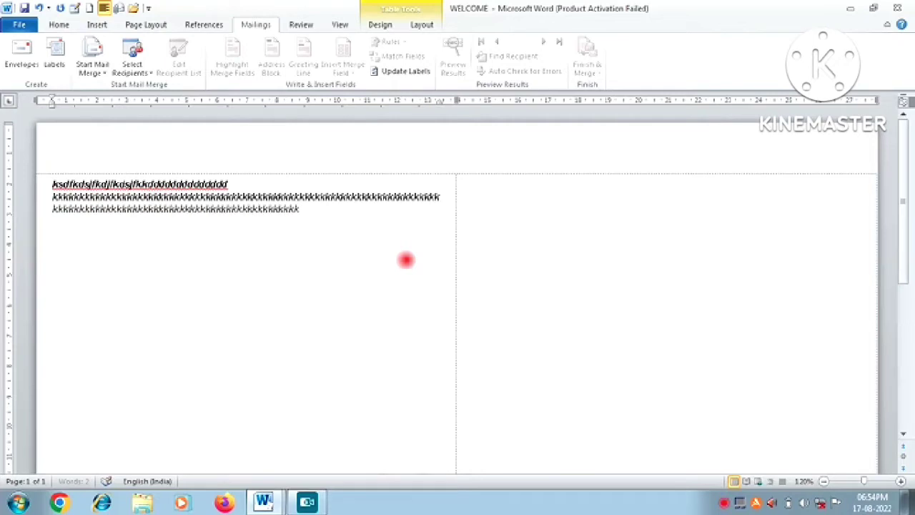
left_click(500, 208)
type("dk")
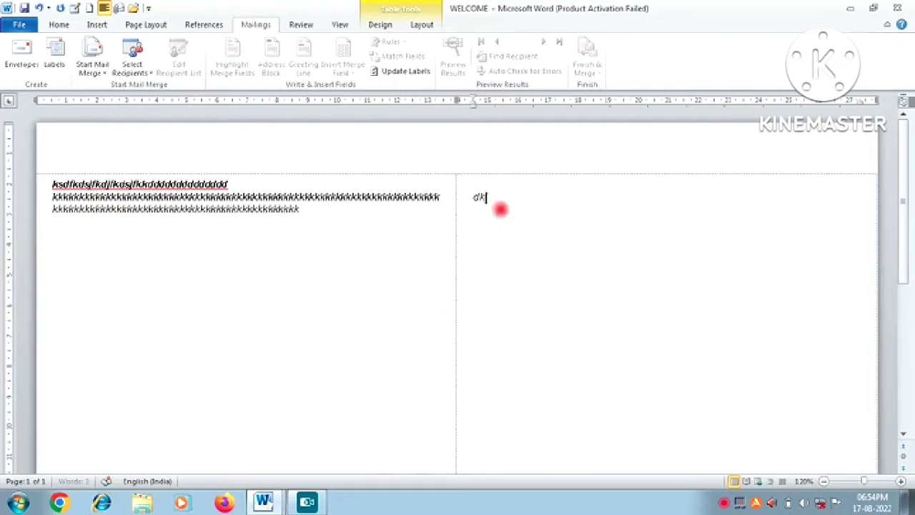
type("kkkkkkkkkkkkkkkkkkkkkkkkkkkkkkkkkkkkkdks/")
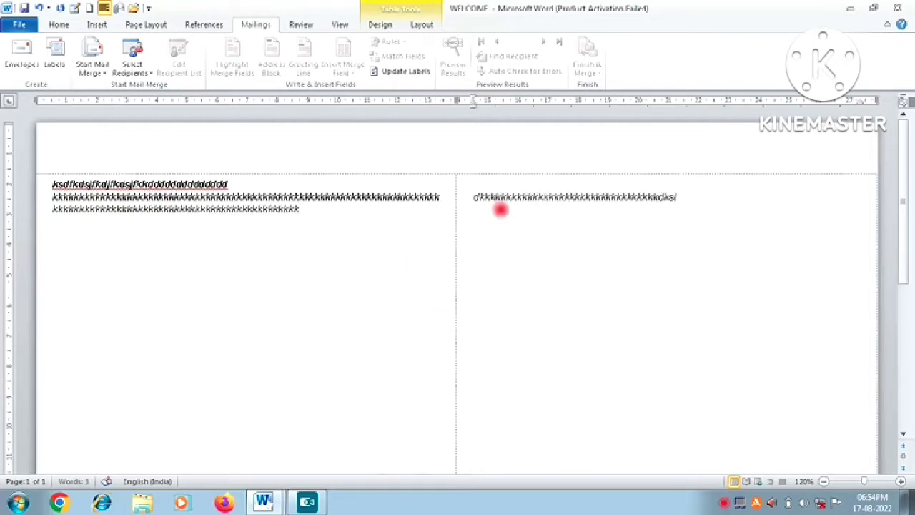
type("///////////////////////vvvvvvvvvvvvvvvvvvvvvvvvvvv")
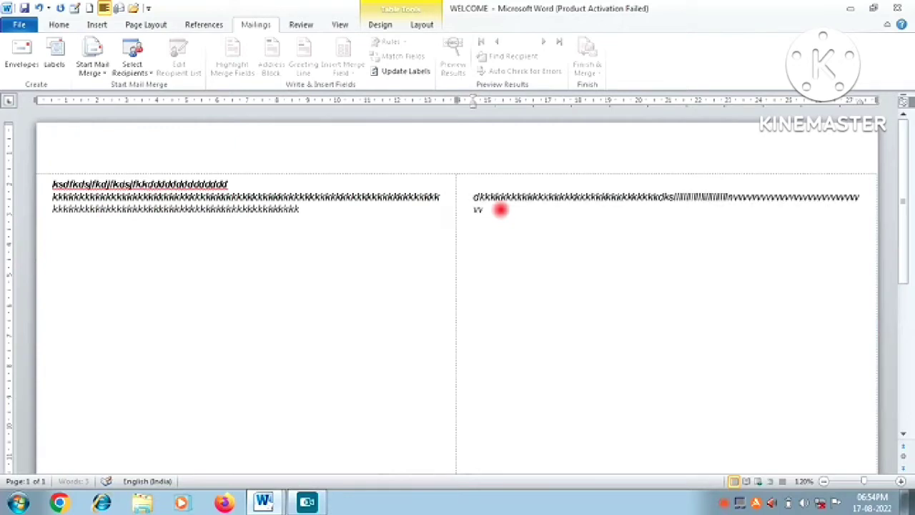
Step: Start a new recipient list with Select Recipients > Type New List
left_click(132, 65)
left_click(153, 87)
type("netcafe")
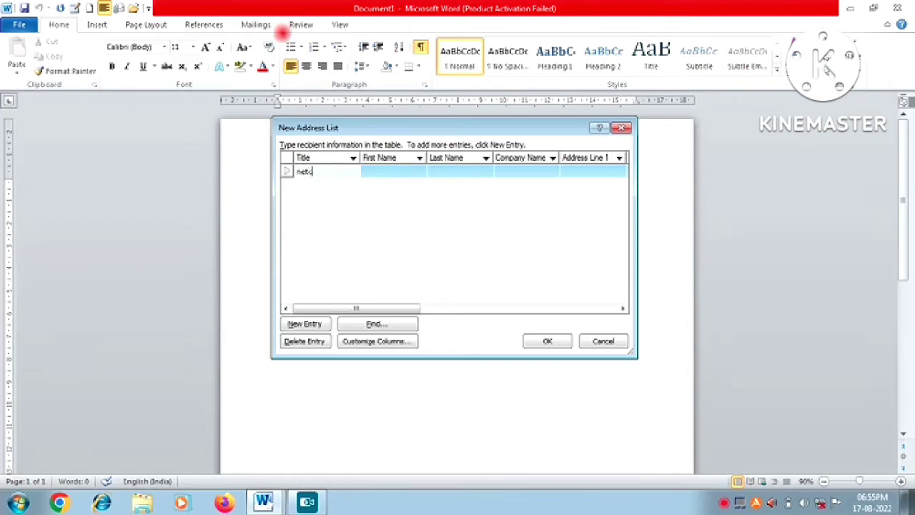
Step: Fill in the recipient's first name, last name, company and address line, add a new entry, and finish the list
key("Tab")
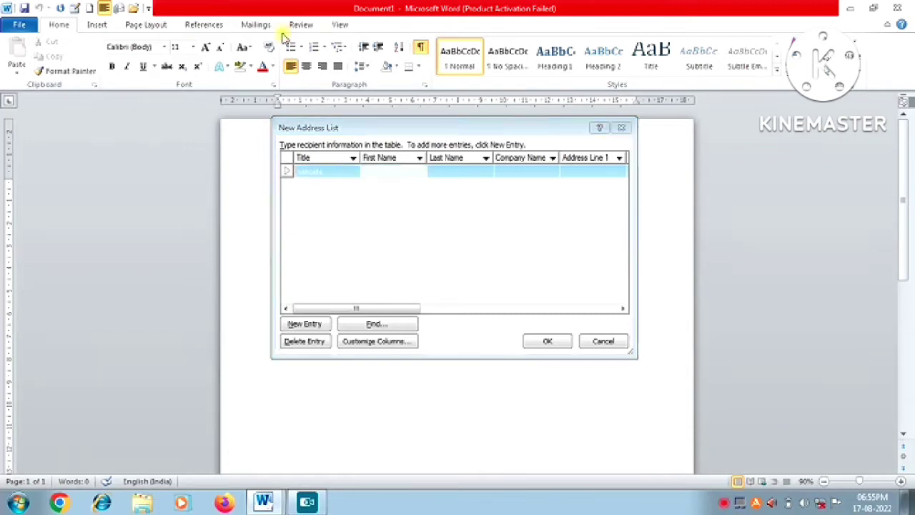
type("mo")
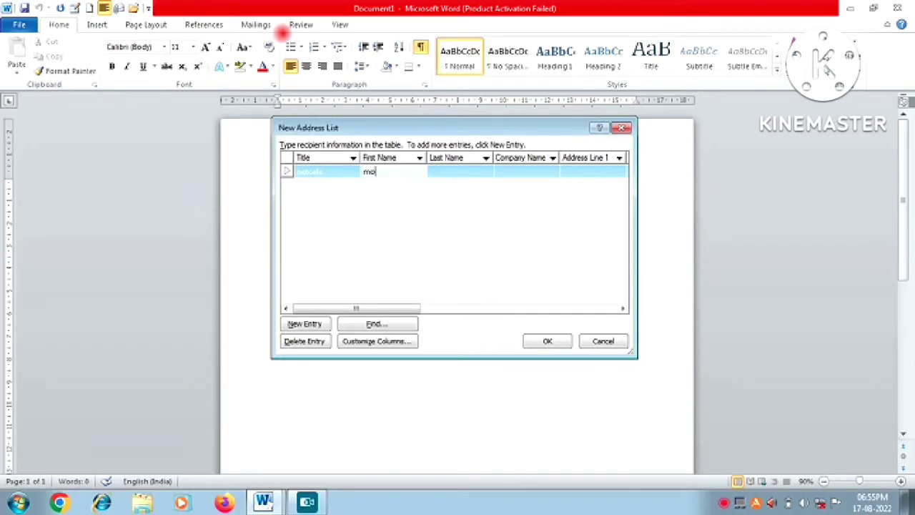
type("a")
key("Tab")
left_click(285, 35)
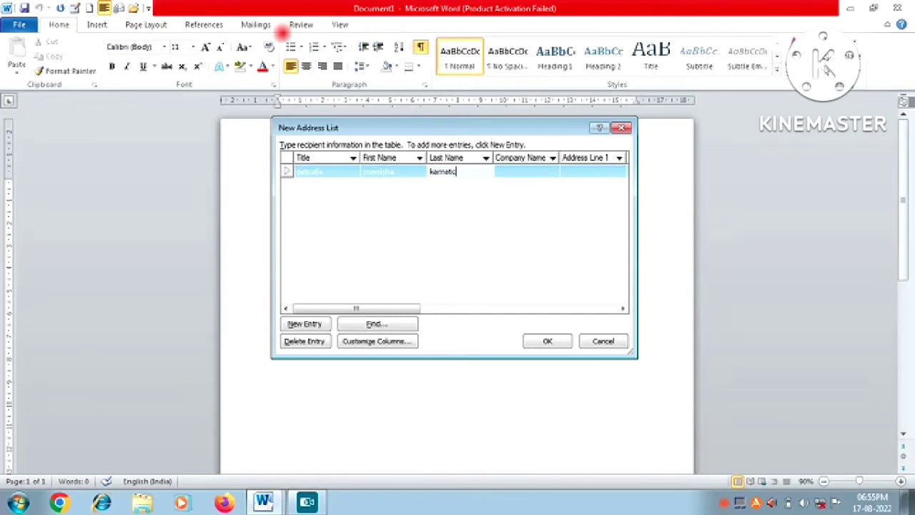
key("Tab")
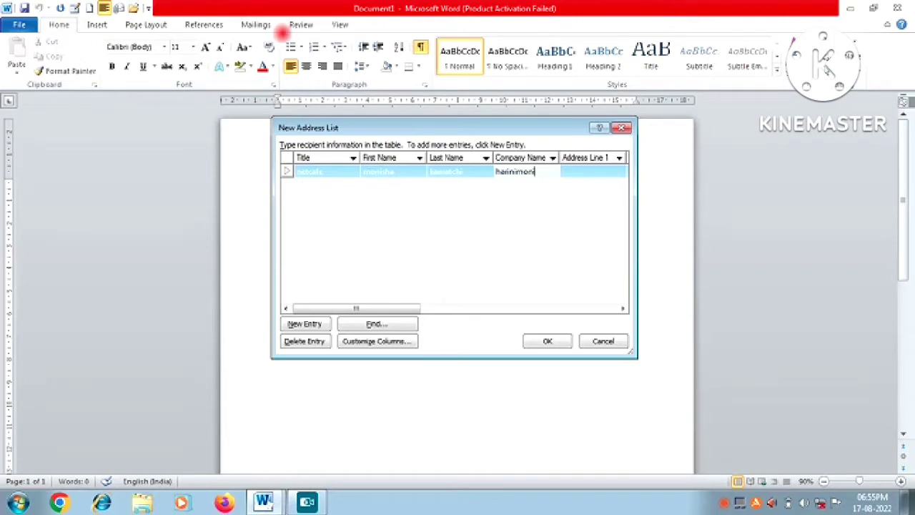
type("tex")
key("Tab")
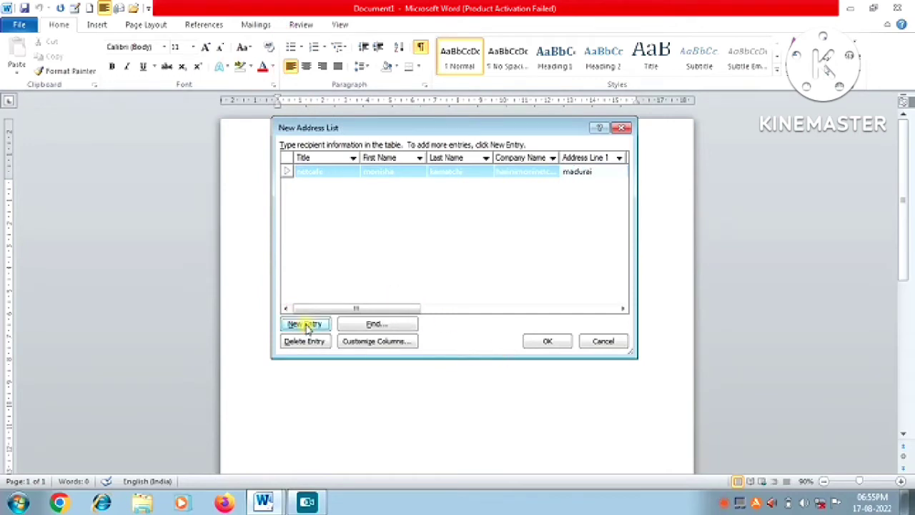
left_click(307, 326)
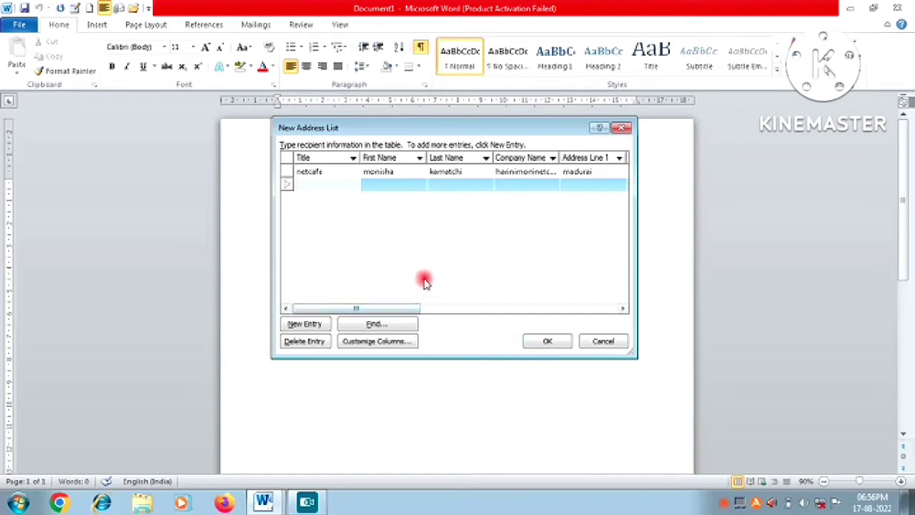
left_click(537, 342)
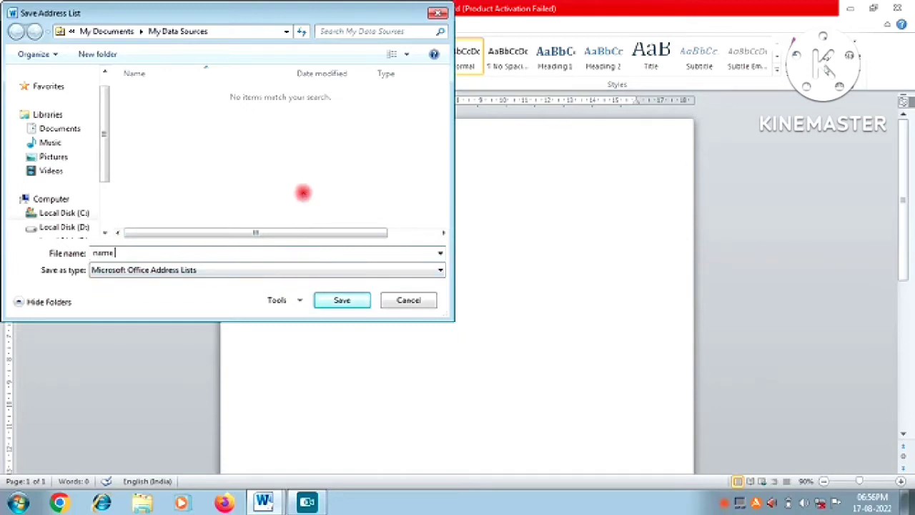
Step: Save the address list as 'name entr' in My Data Sources
type("r")
left_click(337, 301)
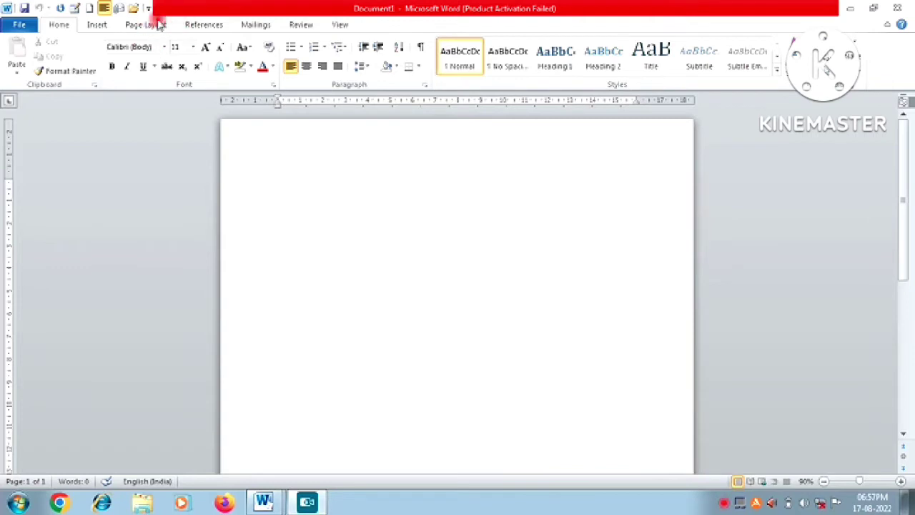
Step: On the Mailings tab, browse Use Existing List recipients and close without choosing
left_click(256, 26)
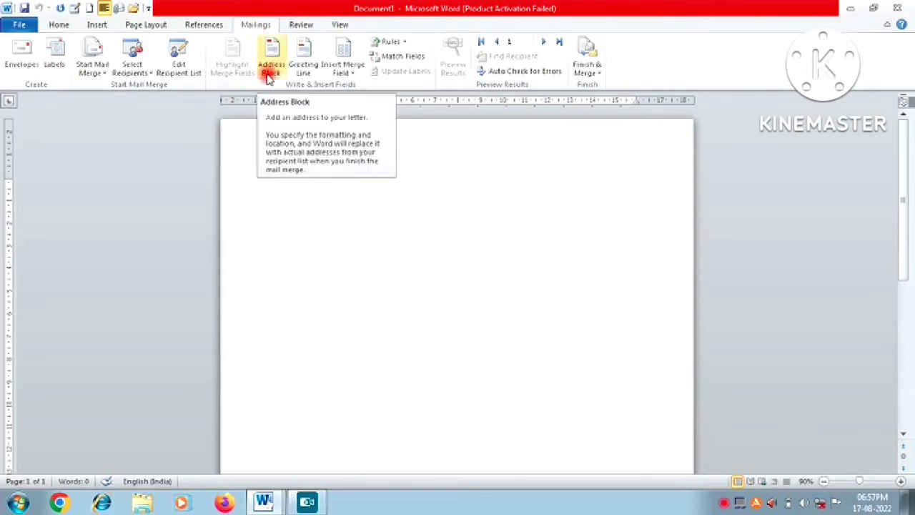
left_click(146, 75)
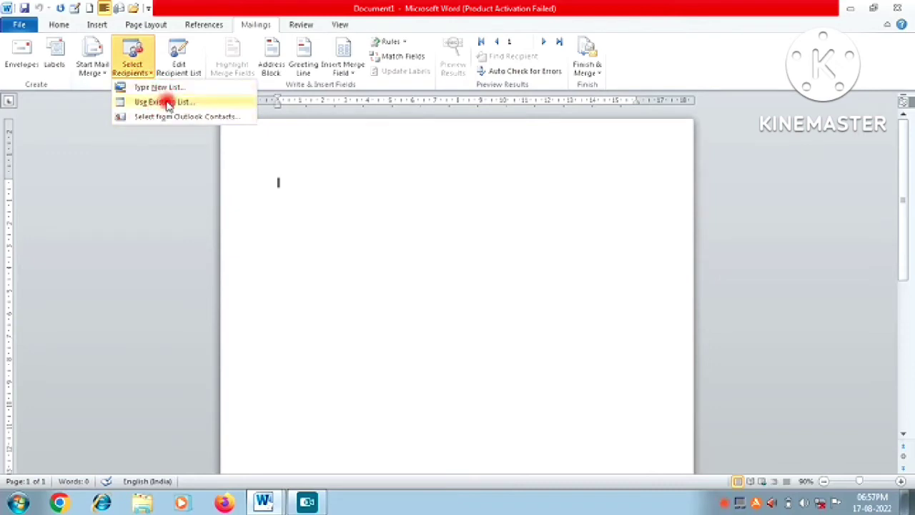
left_click(167, 104)
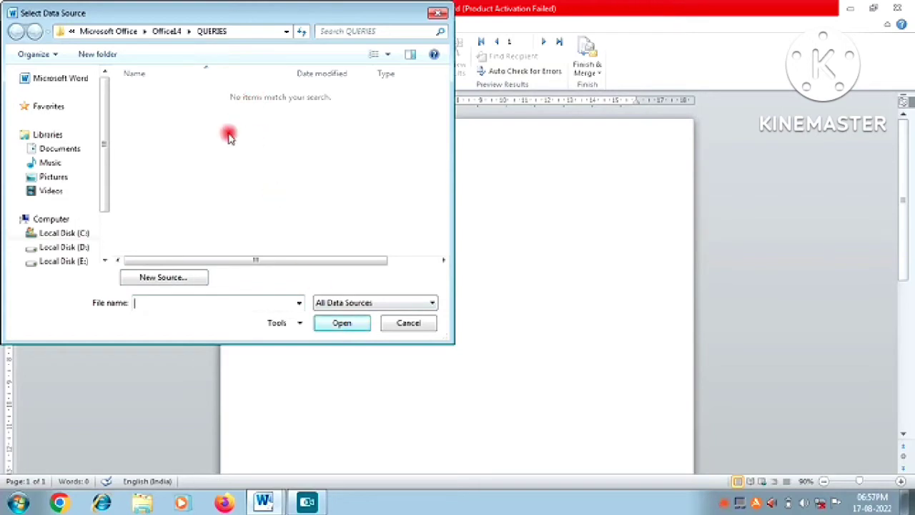
left_click(438, 13)
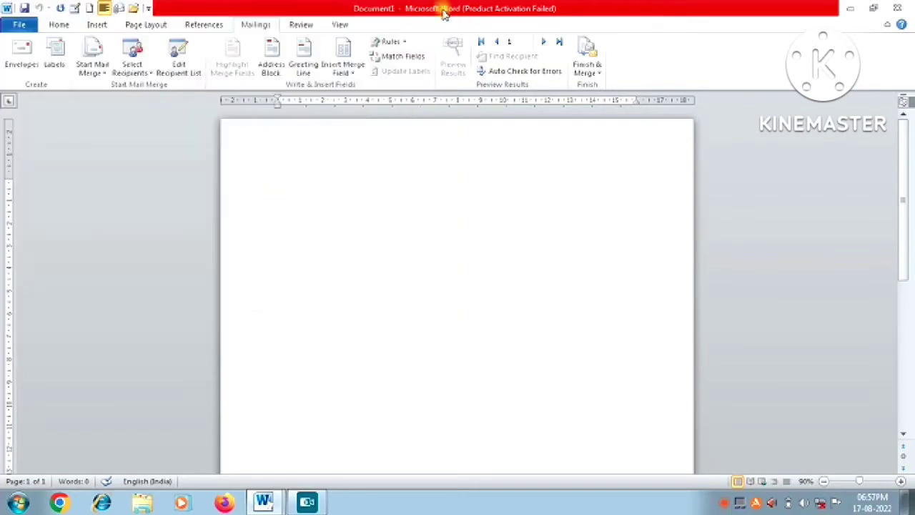
Step: Try selecting recipients from Outlook Contacts and dismiss the missing-profile message
left_click(144, 68)
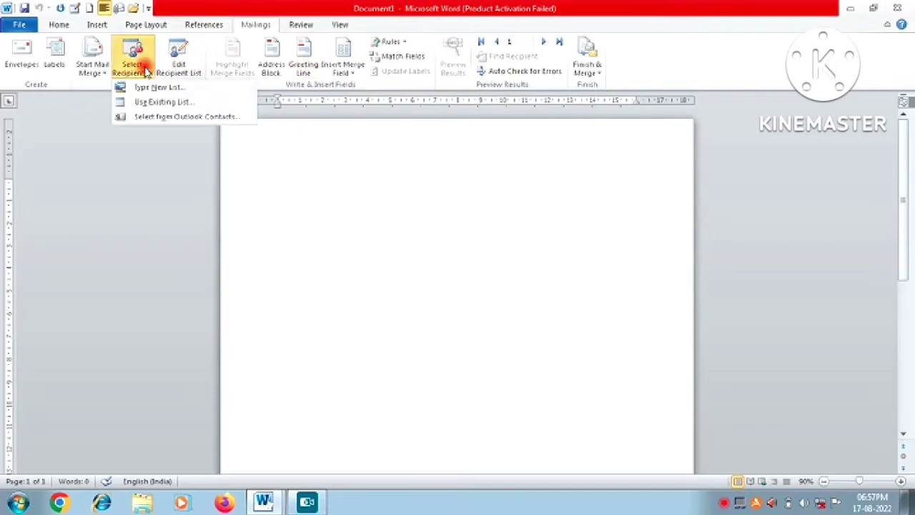
left_click(167, 117)
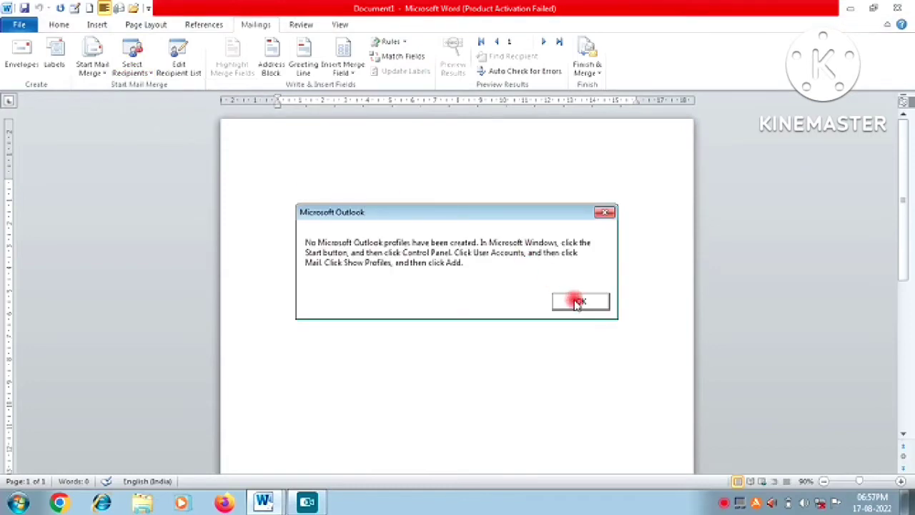
left_click(579, 300)
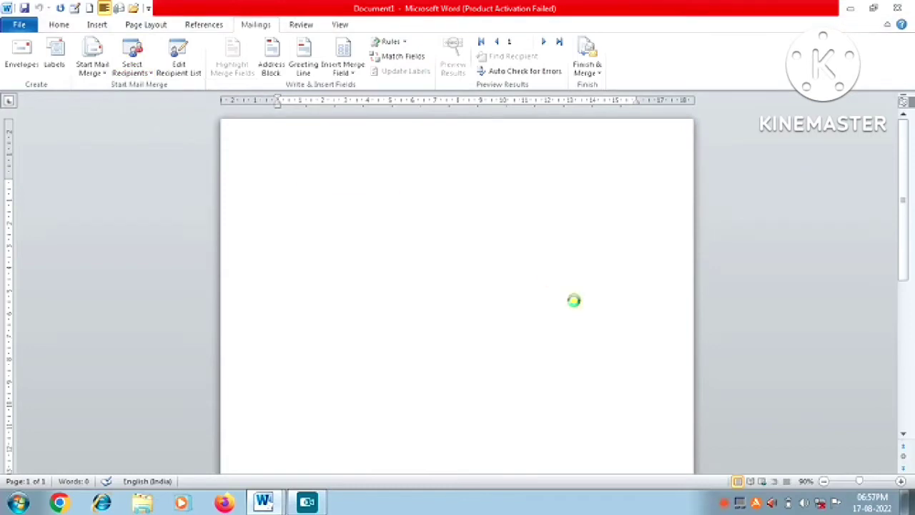
Step: Close the recipients list and insert an Address Block using the default name format
left_click(178, 68)
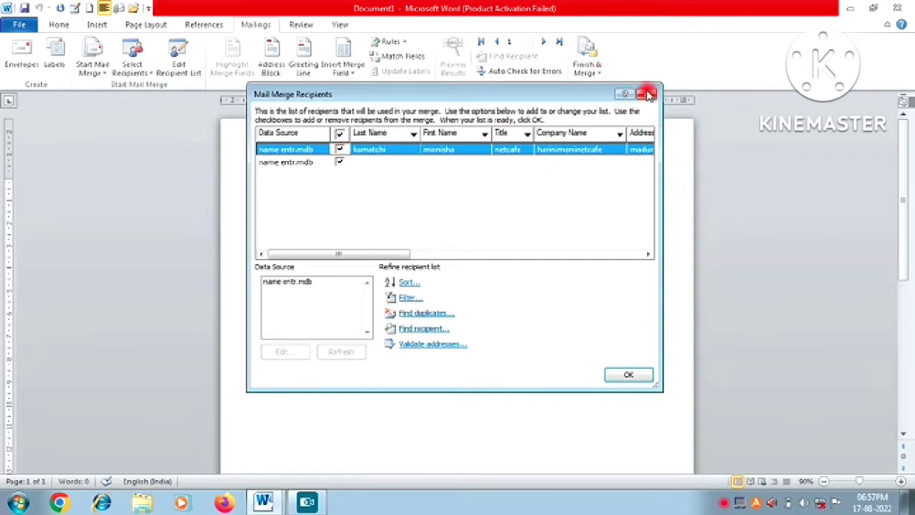
left_click(647, 95)
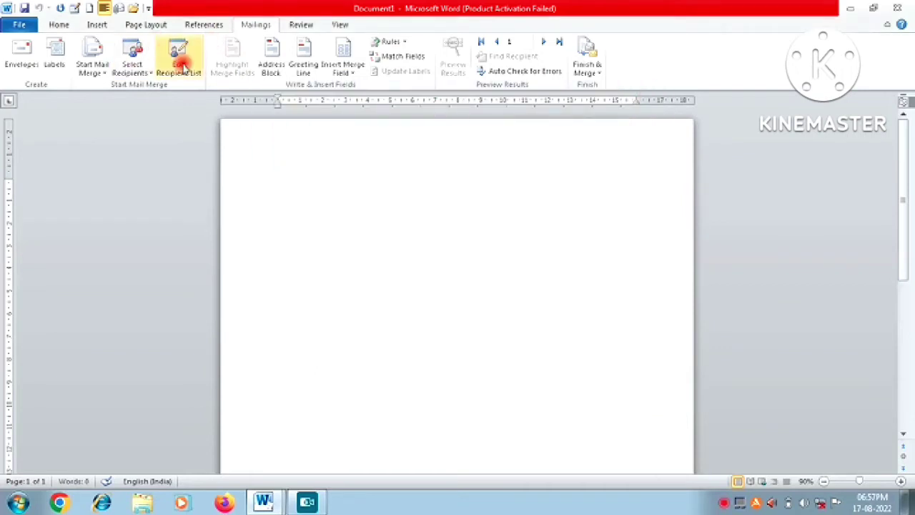
left_click(270, 69)
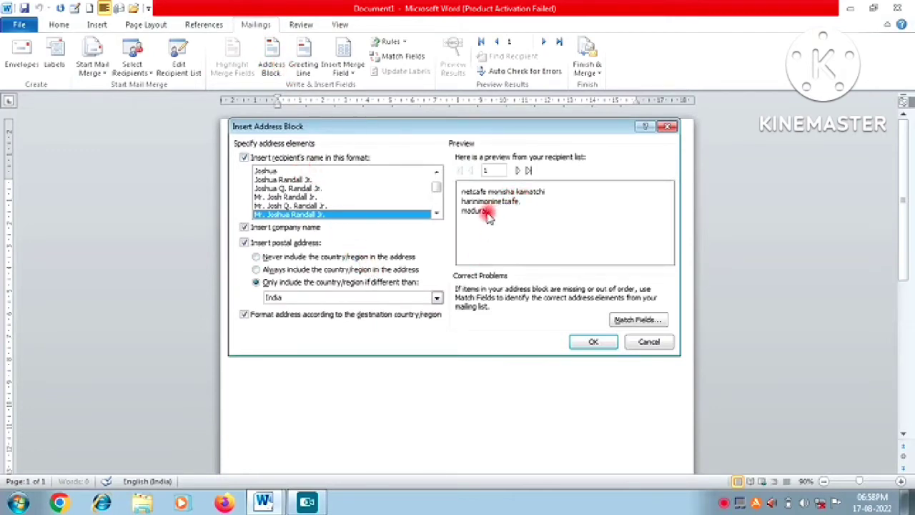
left_click(594, 343)
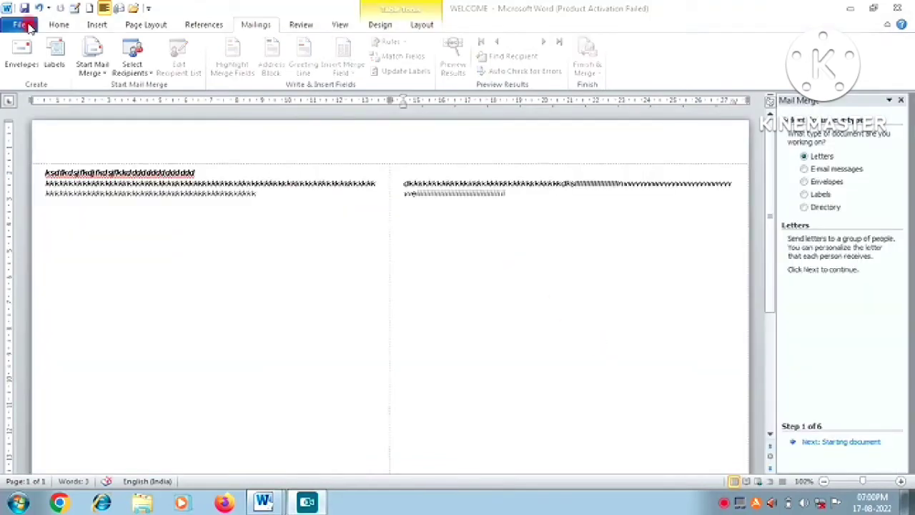
Step: Open 'One day a Lion was sleeping in a forest' from Recent Documents and place the caret after 'go.'
left_click(28, 26)
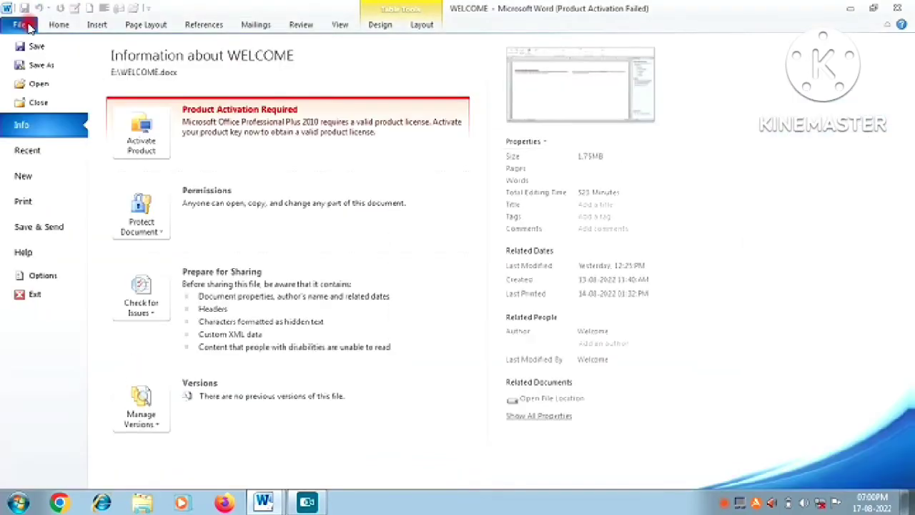
left_click(56, 149)
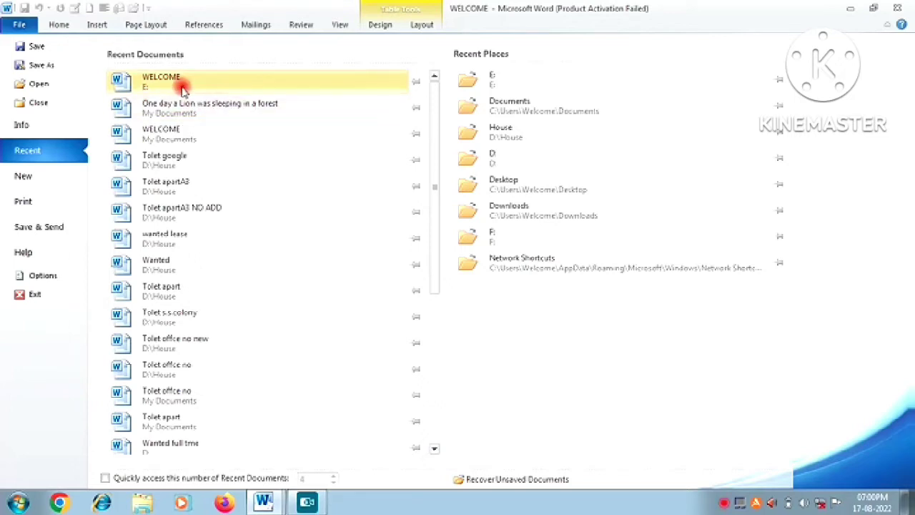
left_click(185, 106)
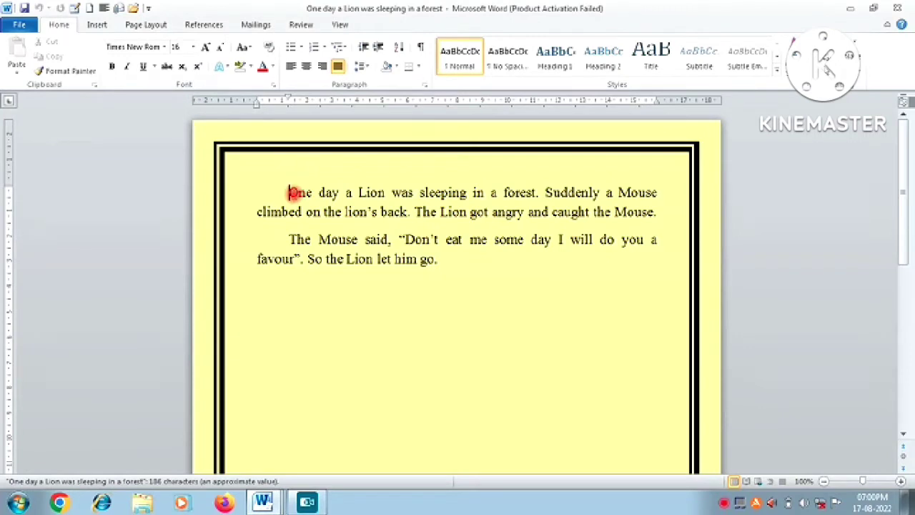
left_click_drag(290, 193, 441, 276)
left_click(445, 278)
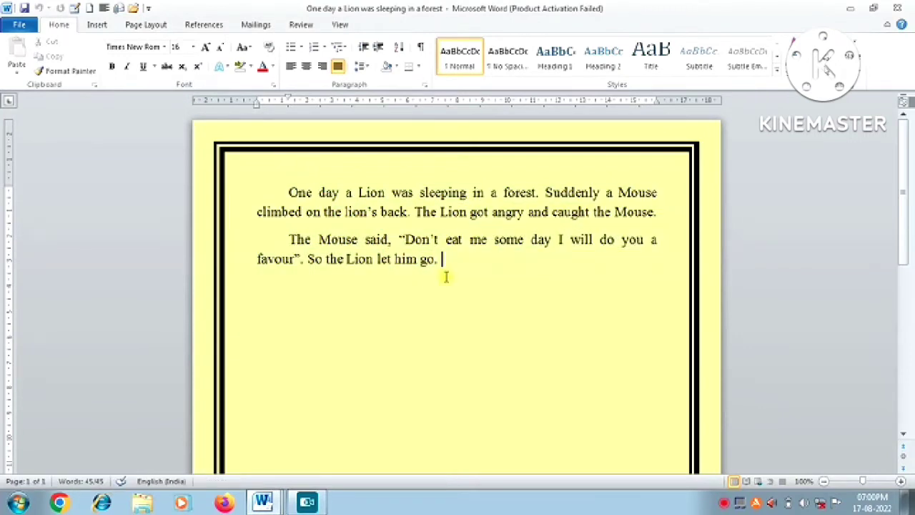
left_click(445, 277)
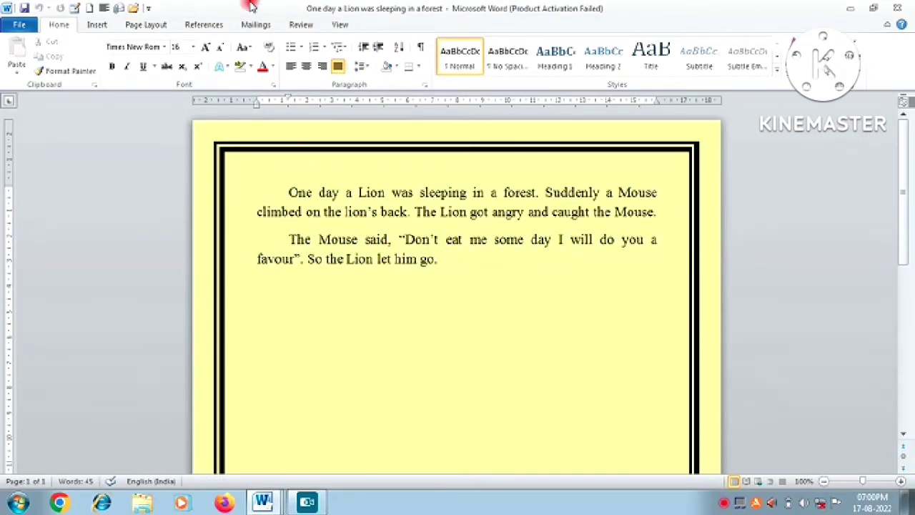
Step: Run Spelling & Grammar on the Lion story and dismiss the no-errors completion message
left_click(301, 25)
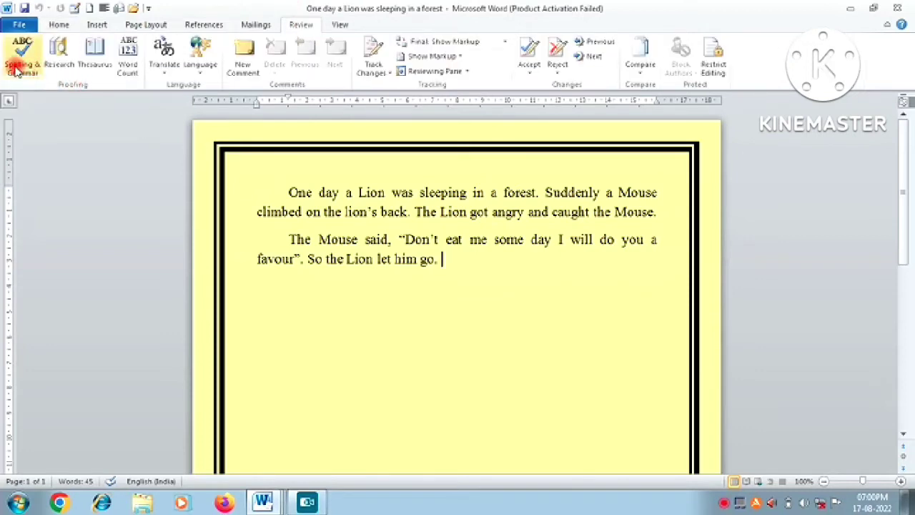
left_click(18, 63)
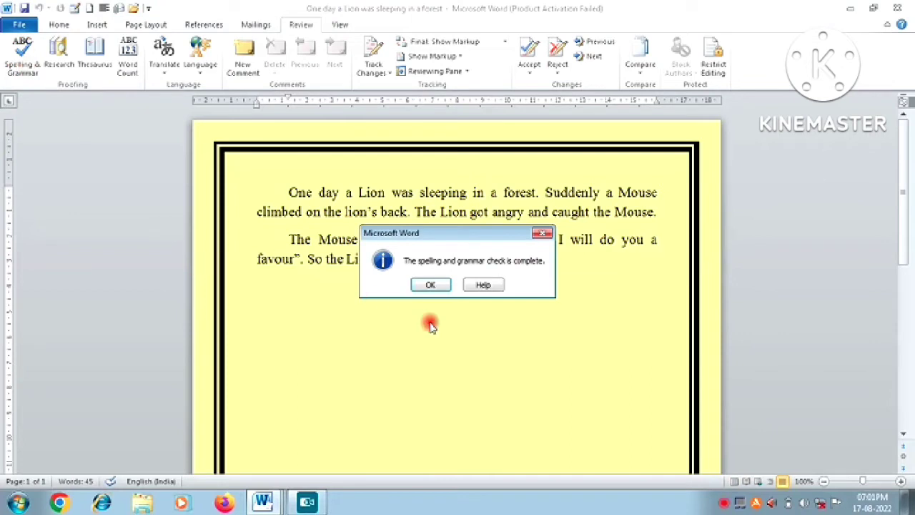
left_click(444, 285)
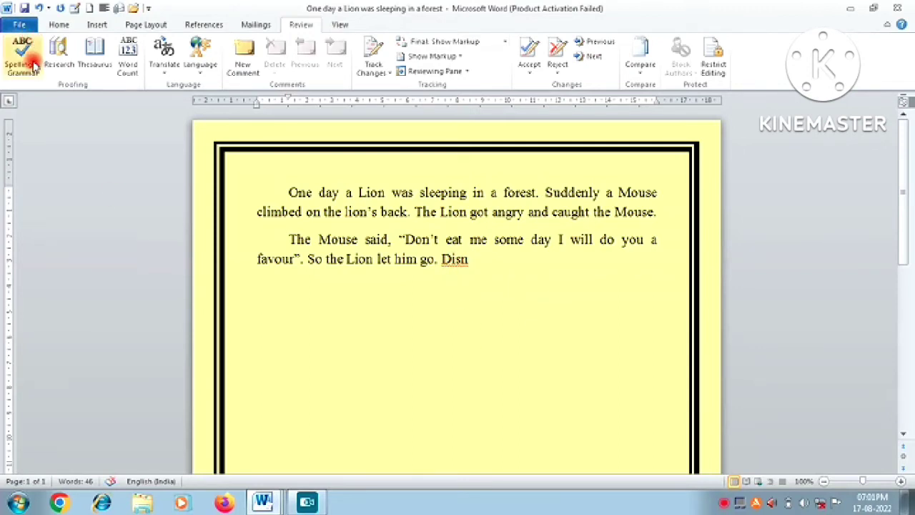
Step: Rerun the spelling check, choose Ignore All for 'Disn', and close the completion message
left_click(29, 62)
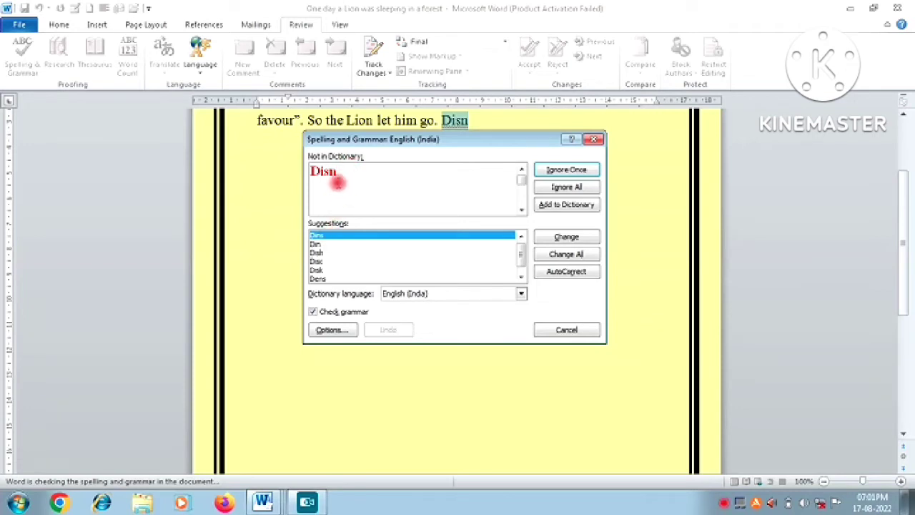
left_click(339, 173)
left_click_drag(523, 255, 523, 270)
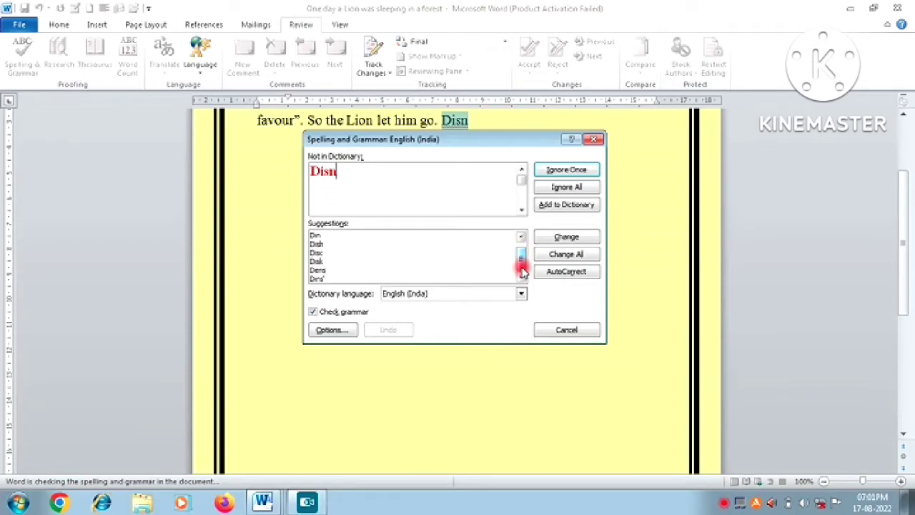
left_click(317, 245)
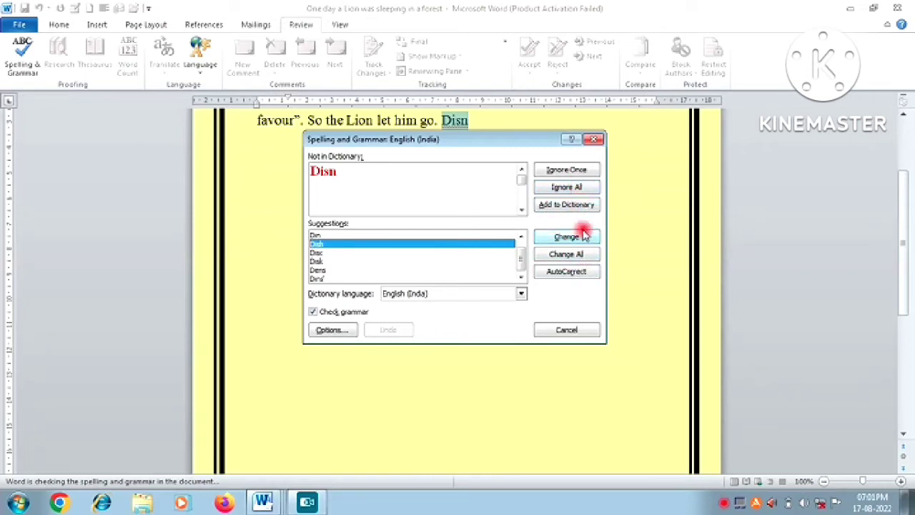
left_click(576, 187)
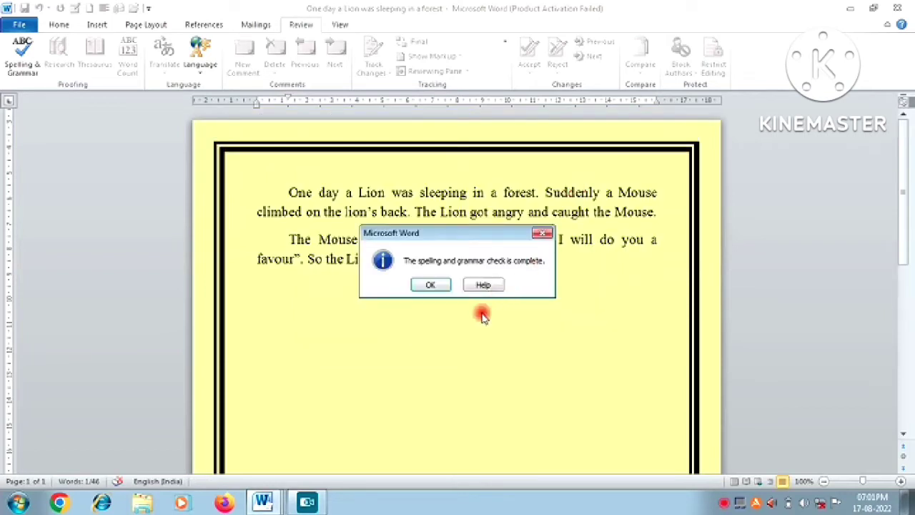
left_click(438, 290)
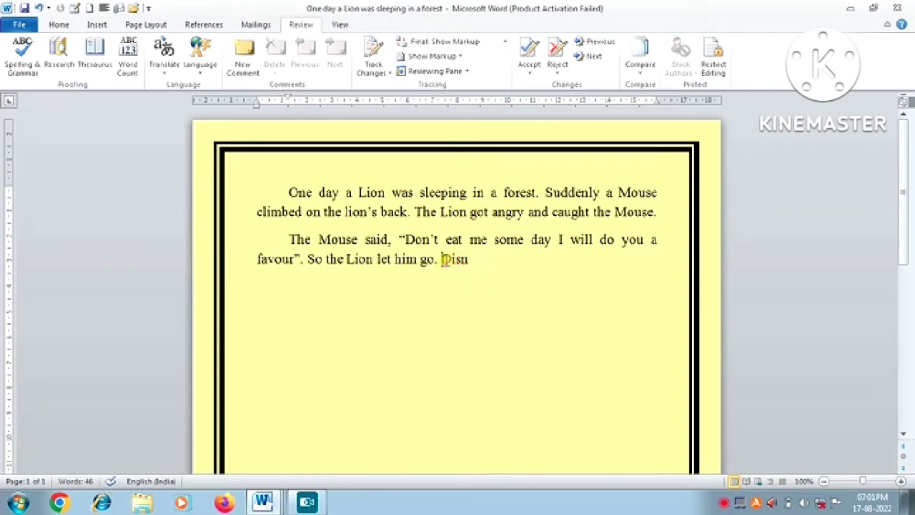
Step: Extend 'Disn' to 'Disne' at the end of the story and add a new line
left_click_drag(442, 259, 474, 251)
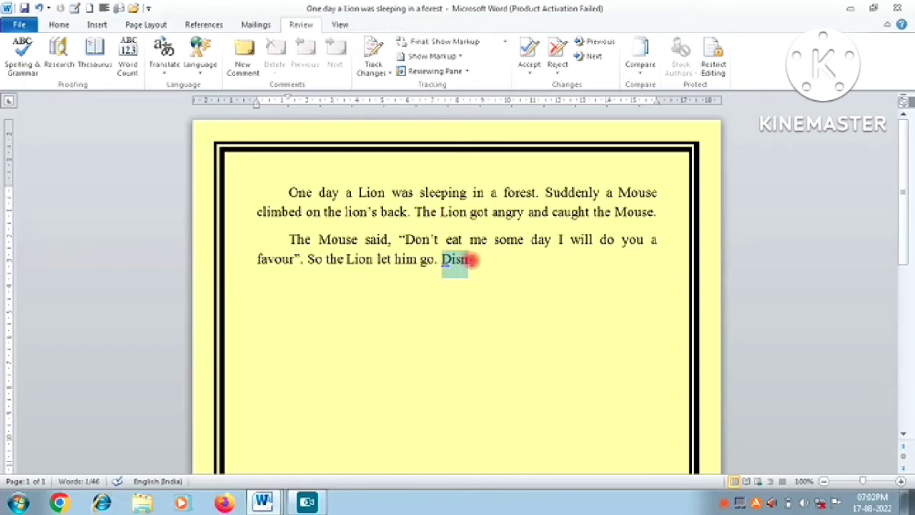
left_click(474, 261)
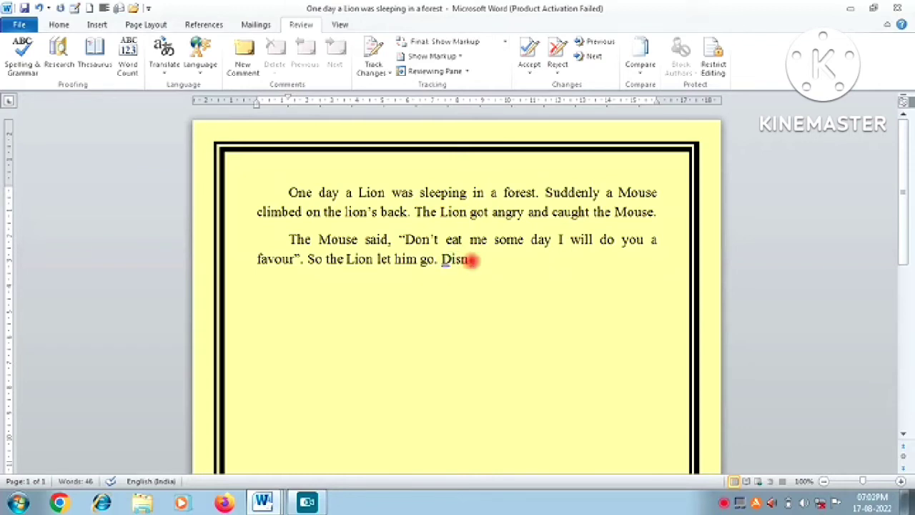
type("e")
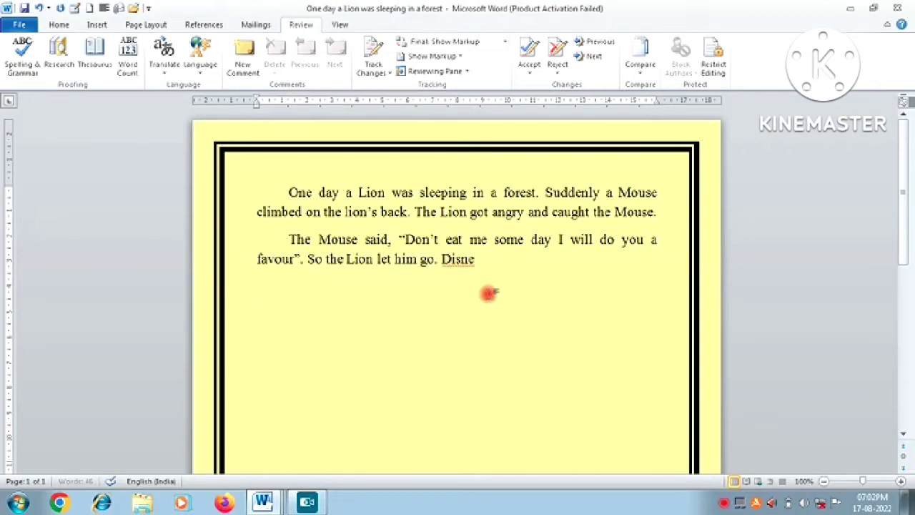
key("Return")
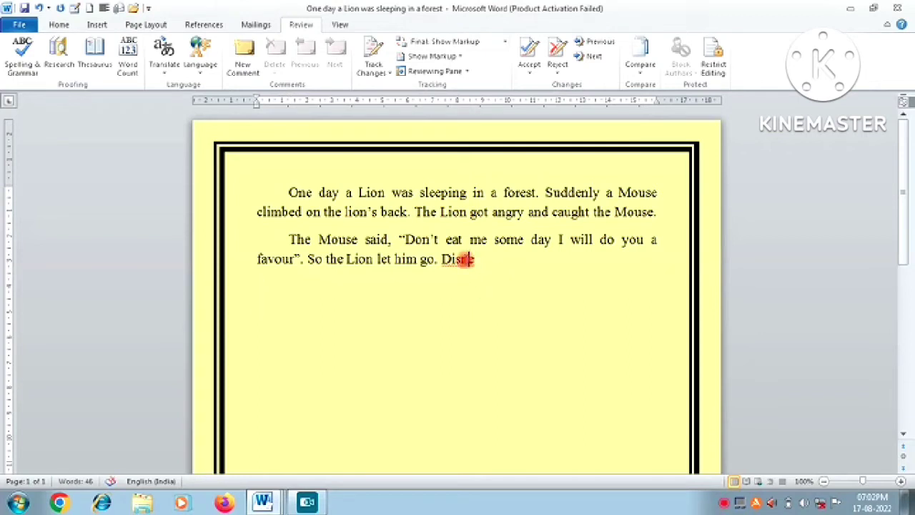
Step: AutoCorrect 'Disne' to 'Disney' and start a new paragraph after it
right_click(468, 260)
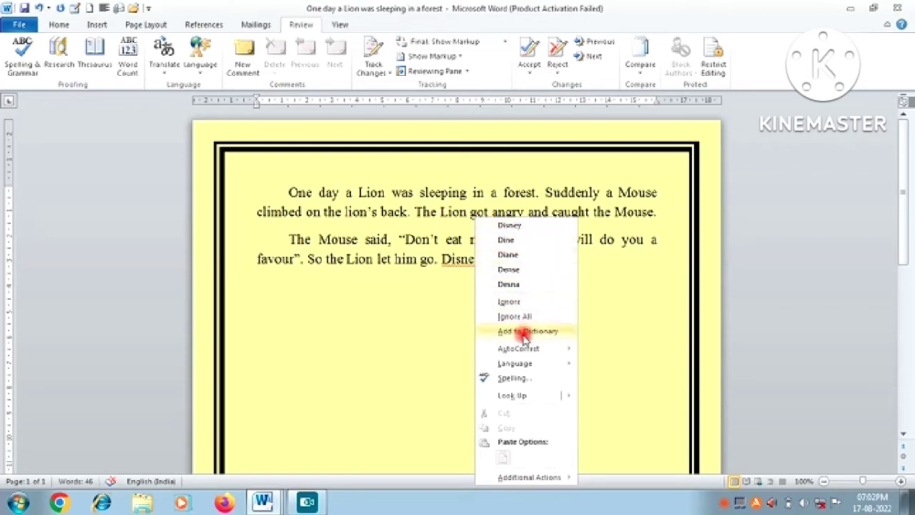
mouse_move(523, 350)
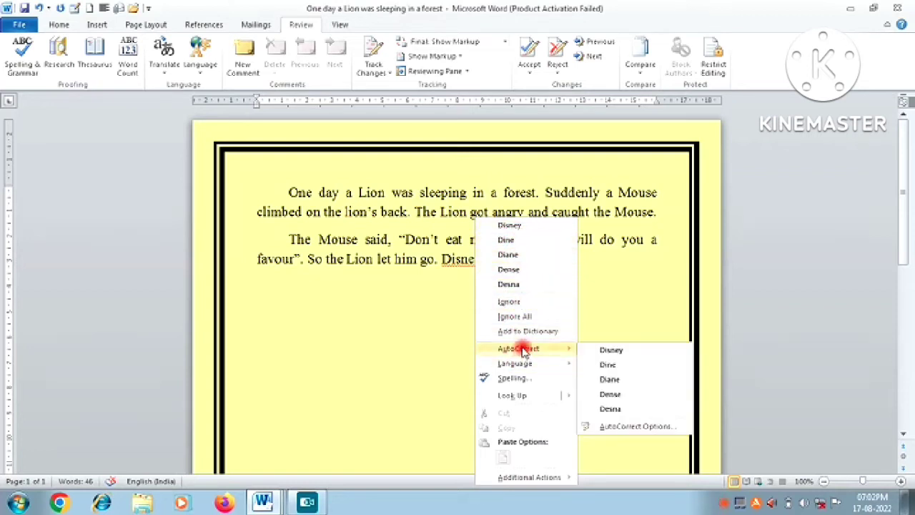
mouse_move(581, 361)
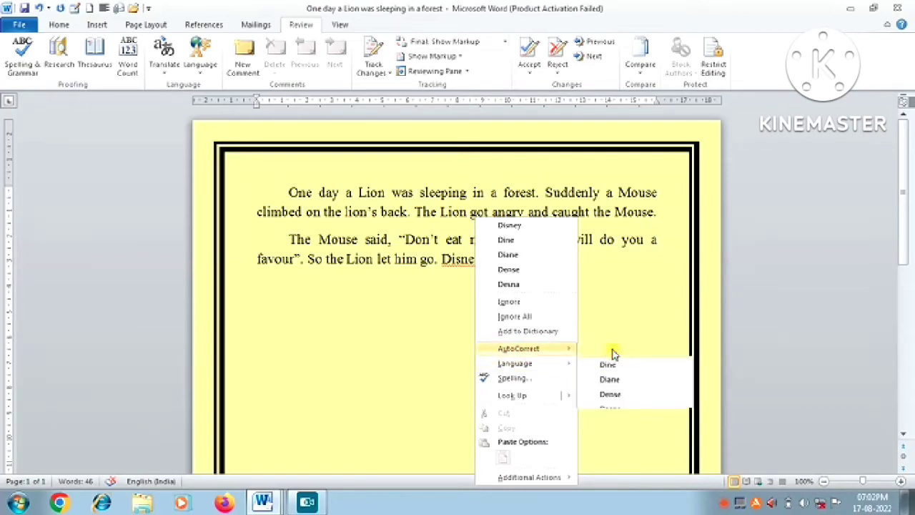
left_click(611, 351)
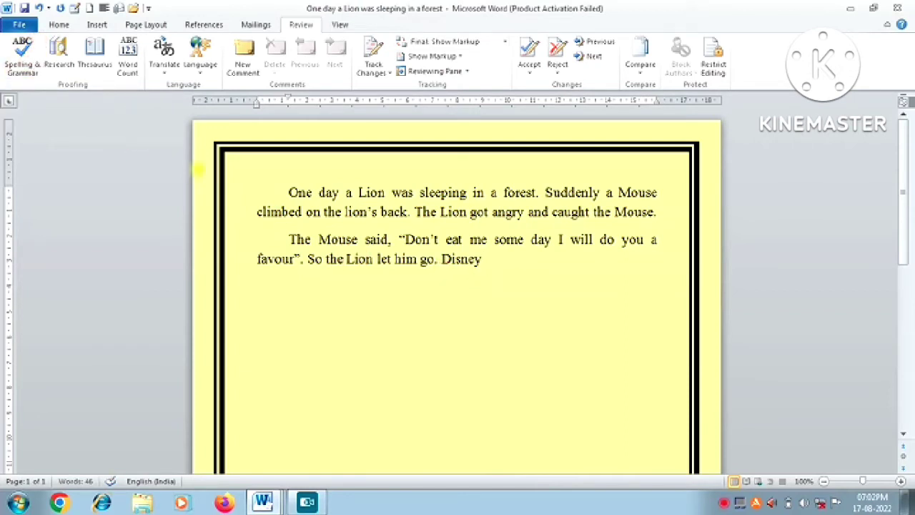
left_click(198, 170)
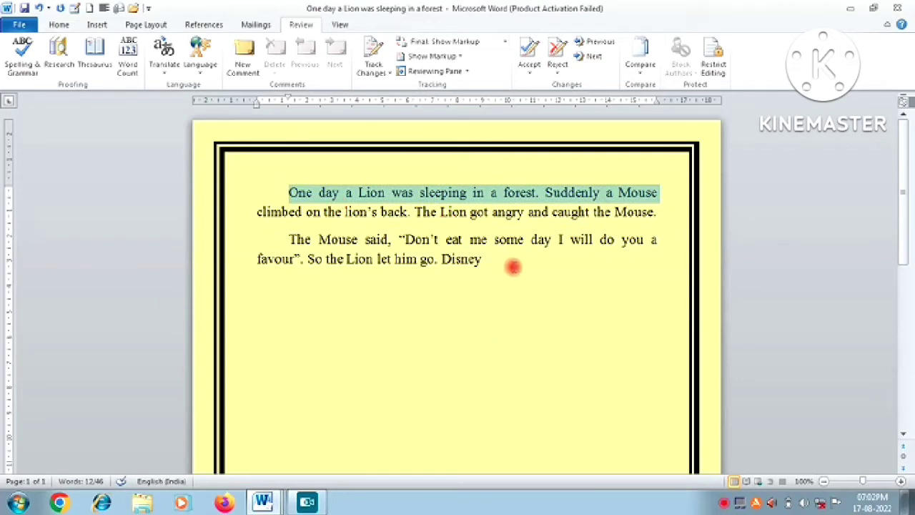
left_click(510, 265)
type("kamatchi")
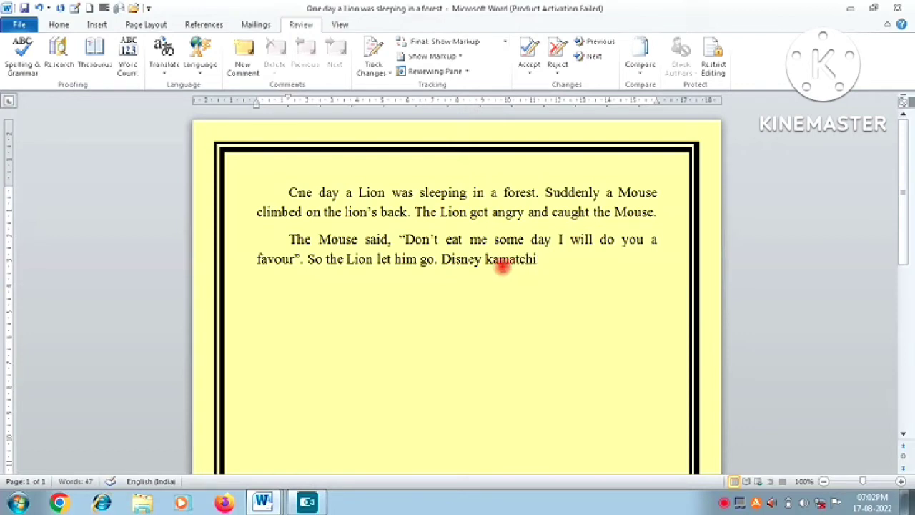
key("Return")
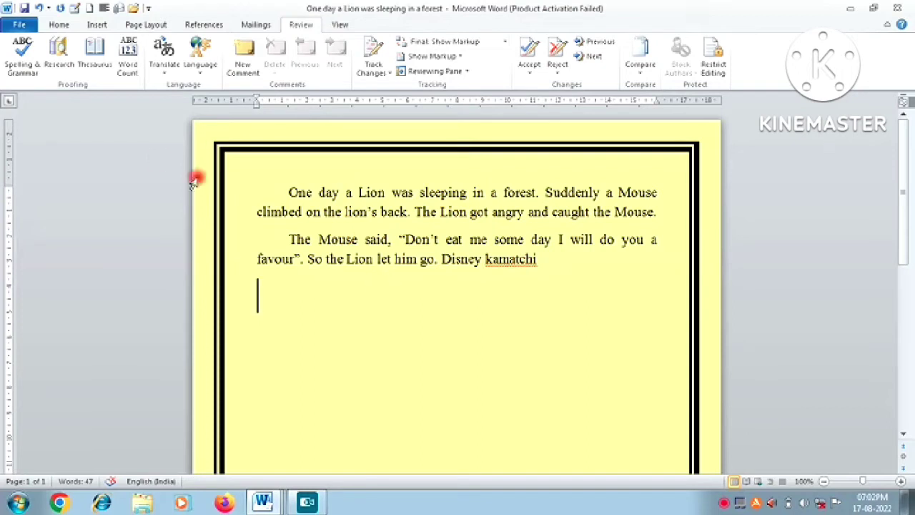
Step: Rerun the spelling check, then cancel it, leaving the flagged name after 'Disney' unchanged
left_click(23, 57)
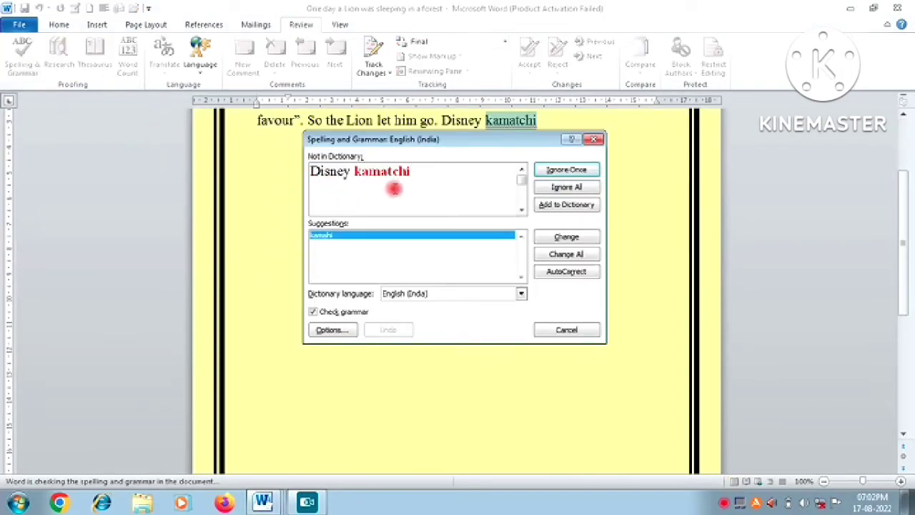
left_click(381, 184)
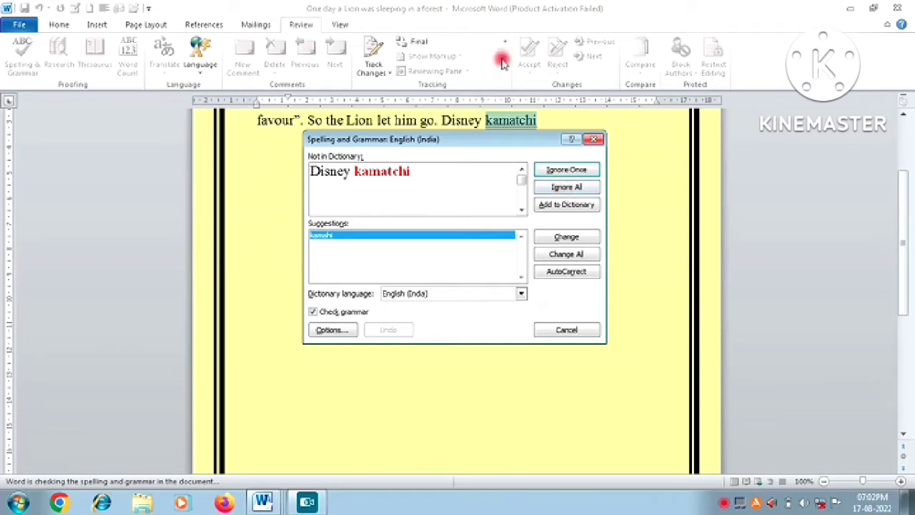
left_click(579, 329)
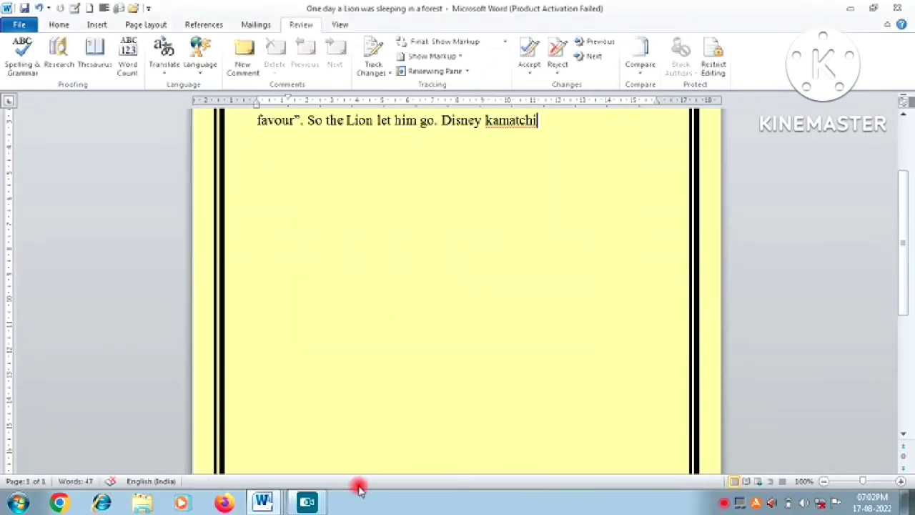
Step: Look up 'Lion' in the Research pane using Thesaurus: English (U.K.), then select the story text
left_click(59, 58)
left_click(58, 57)
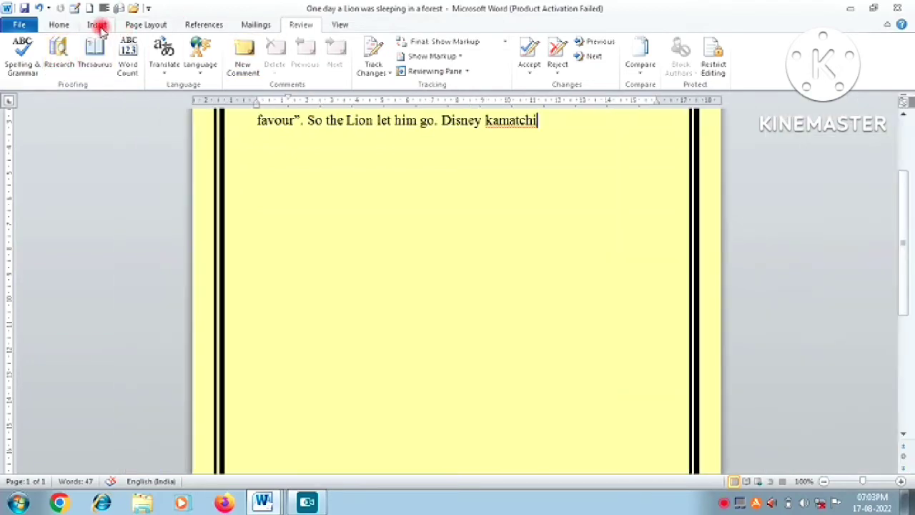
left_click(58, 63)
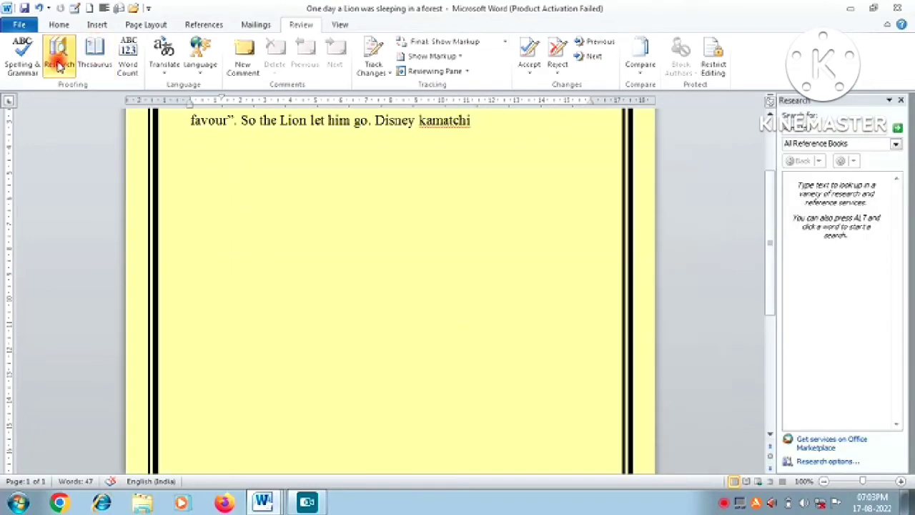
left_click(897, 145)
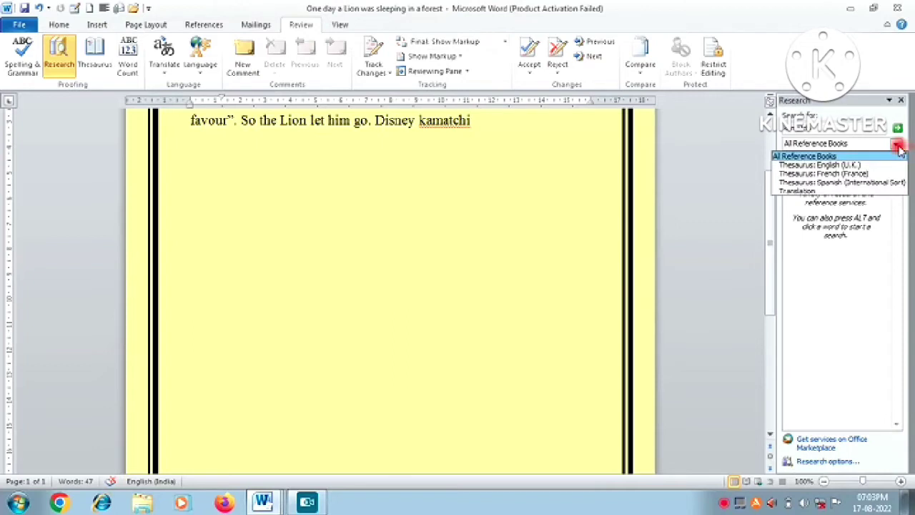
left_click(887, 166)
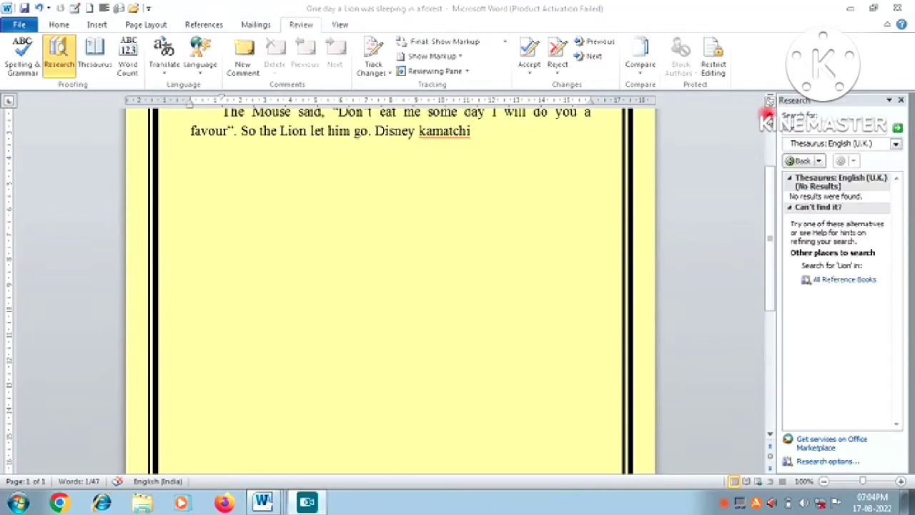
scroll(770, 120, "up", 3)
scroll(768, 115, "up", 1)
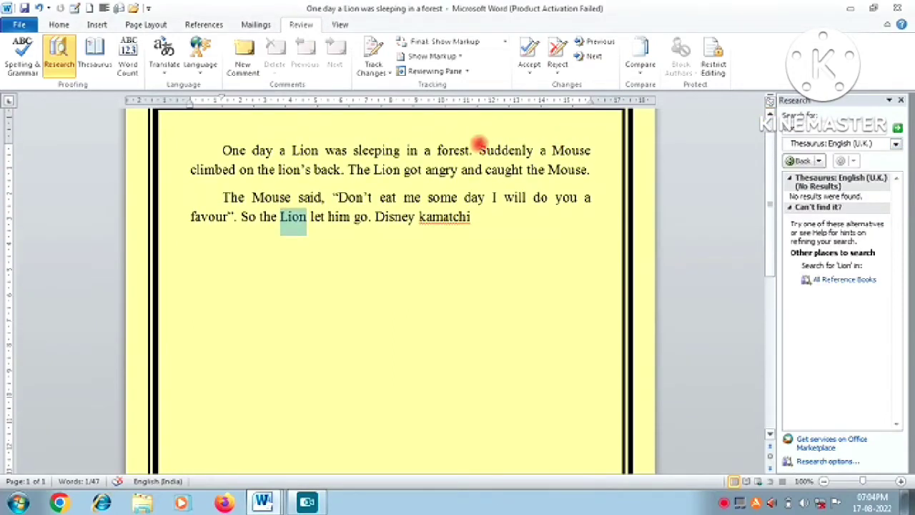
left_click_drag(217, 150, 509, 210)
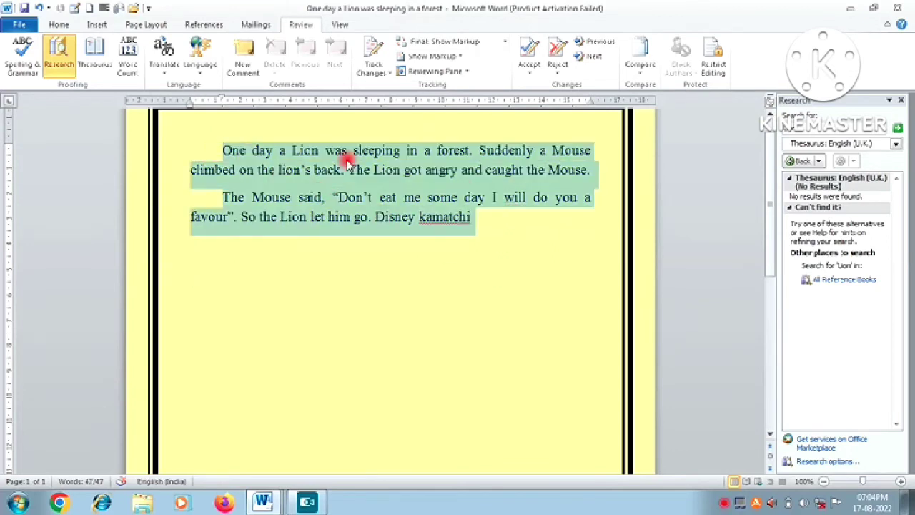
left_click(130, 63)
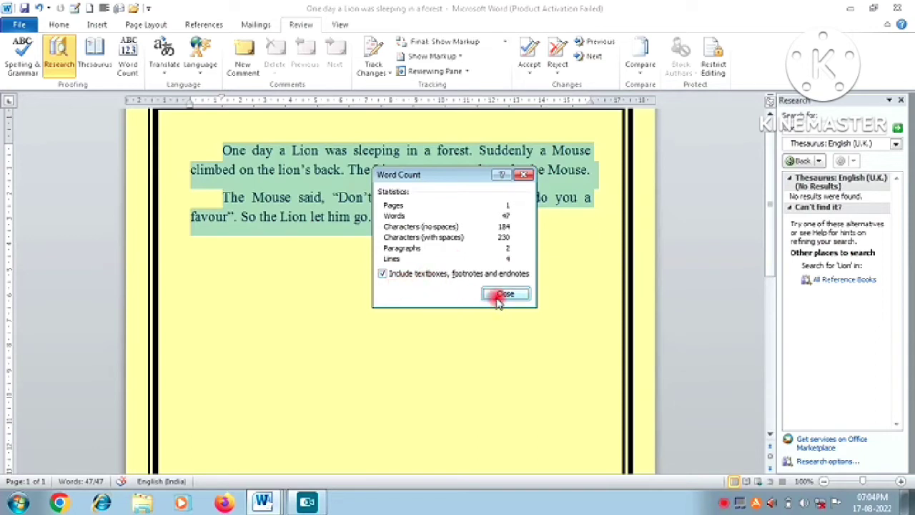
left_click(498, 297)
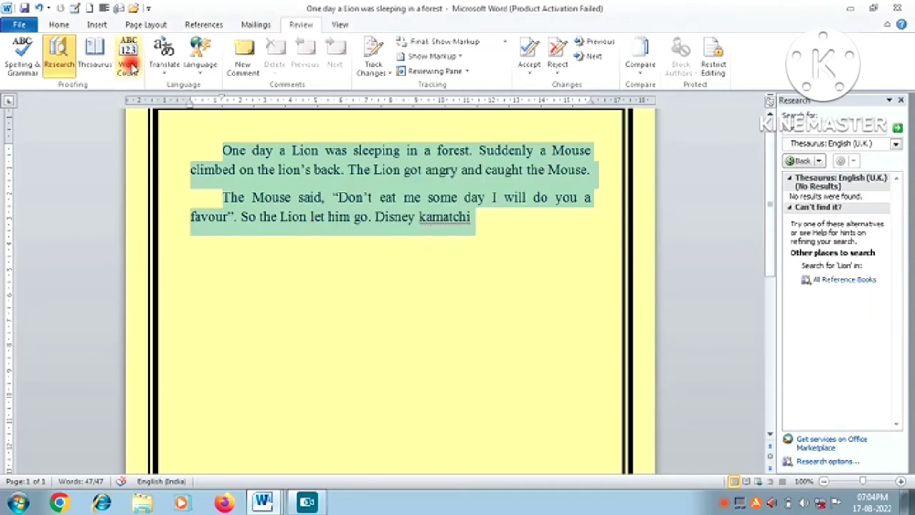
left_click(166, 72)
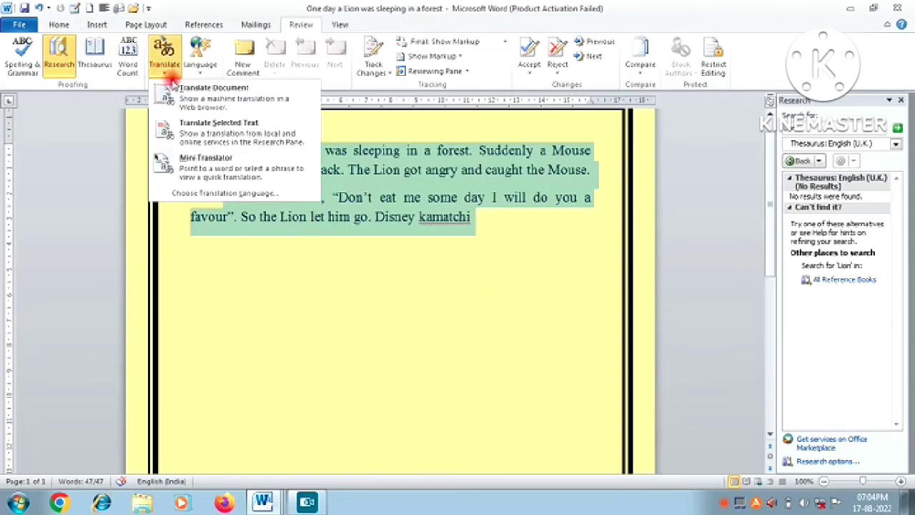
left_click(189, 99)
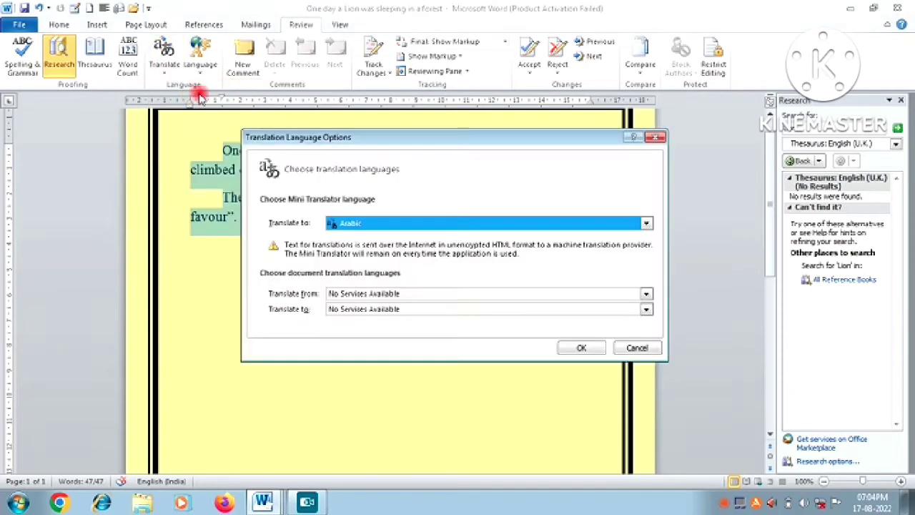
left_click(646, 226)
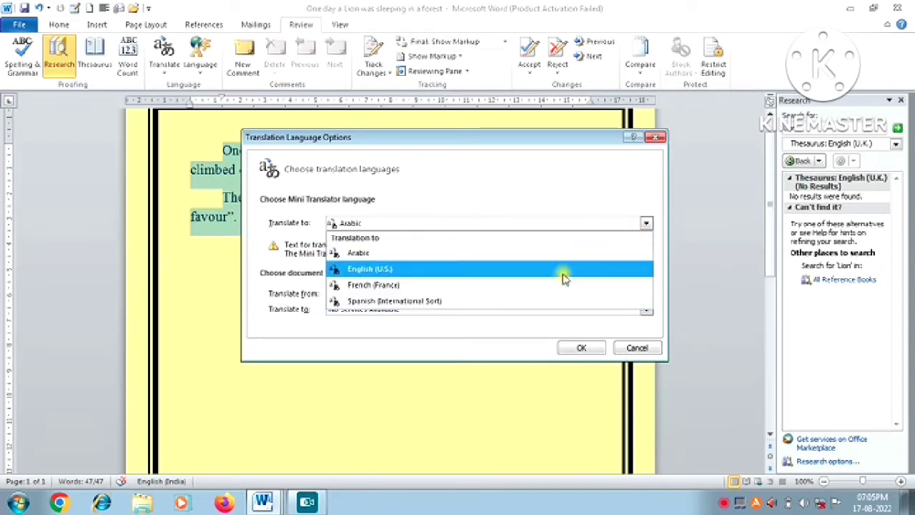
left_click(564, 272)
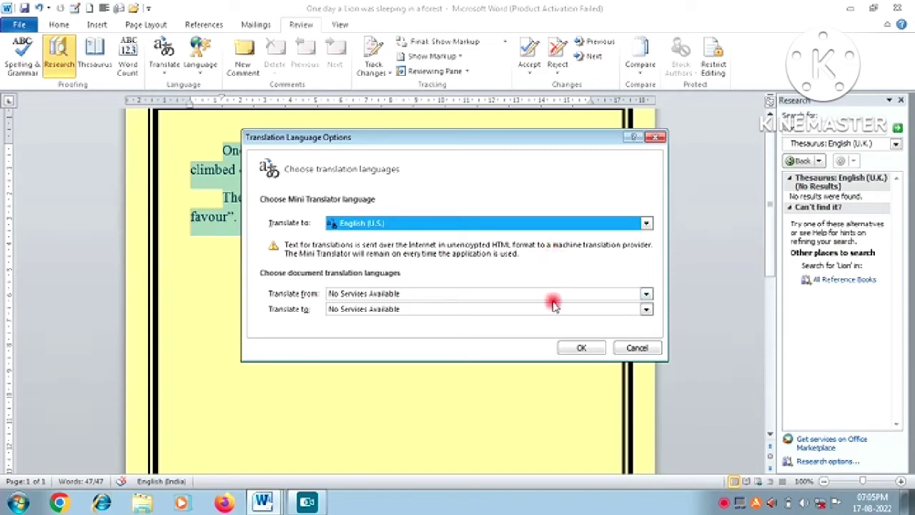
left_click(646, 296)
left_click(646, 307)
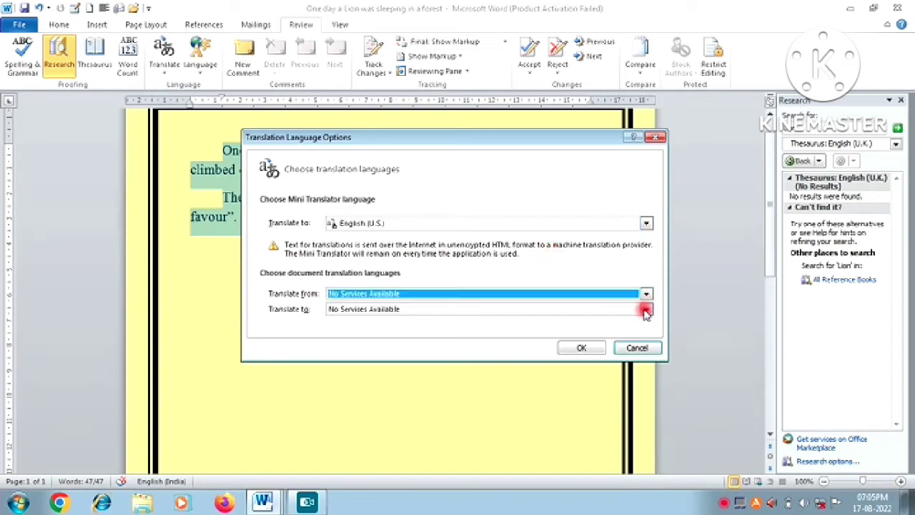
left_click(647, 312)
left_click(646, 312)
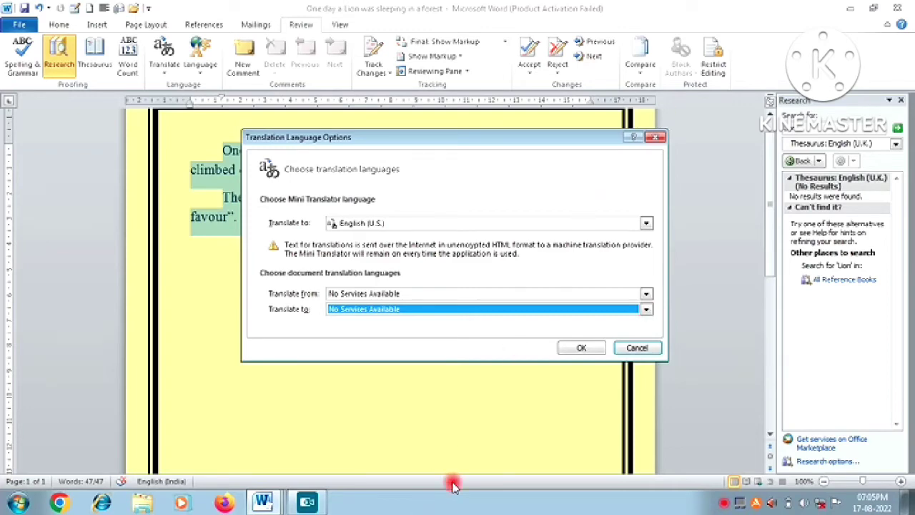
key("Escape")
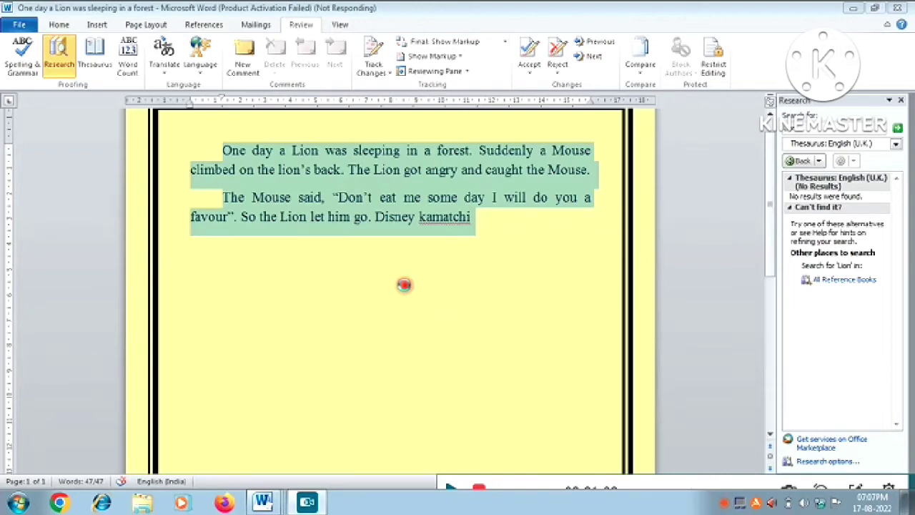
left_click(405, 287)
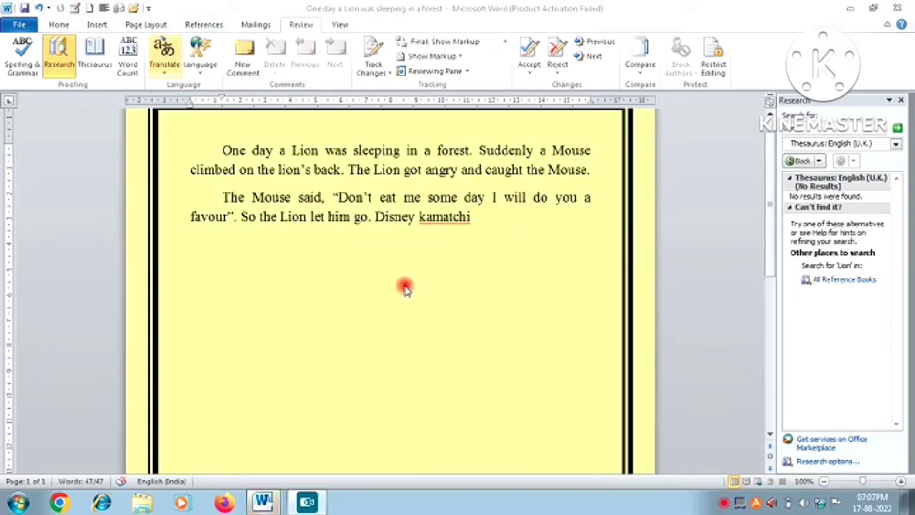
key("ctrl+a")
left_click(164, 71)
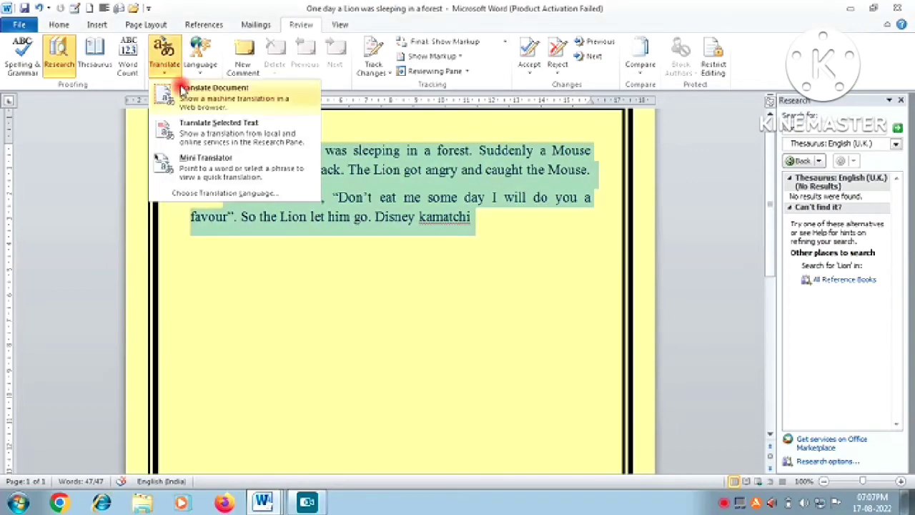
left_click(188, 93)
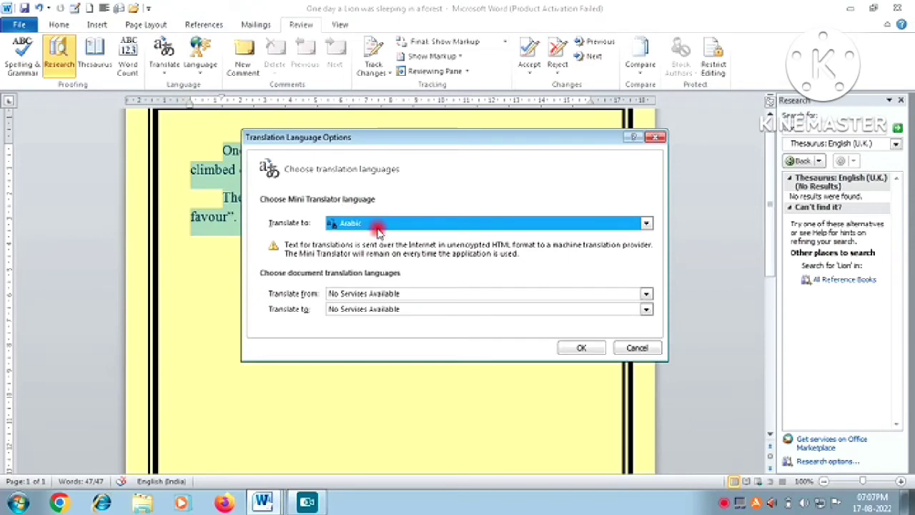
left_click(383, 225)
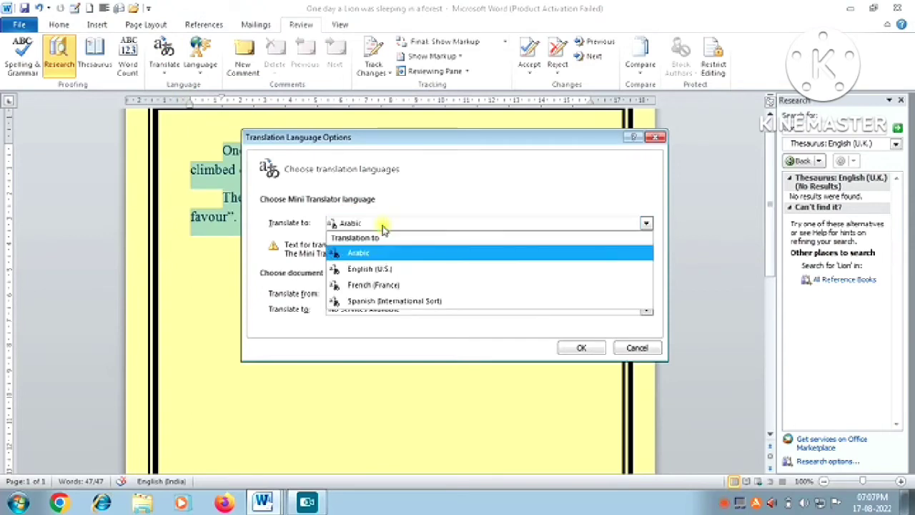
left_click(371, 271)
left_click(379, 294)
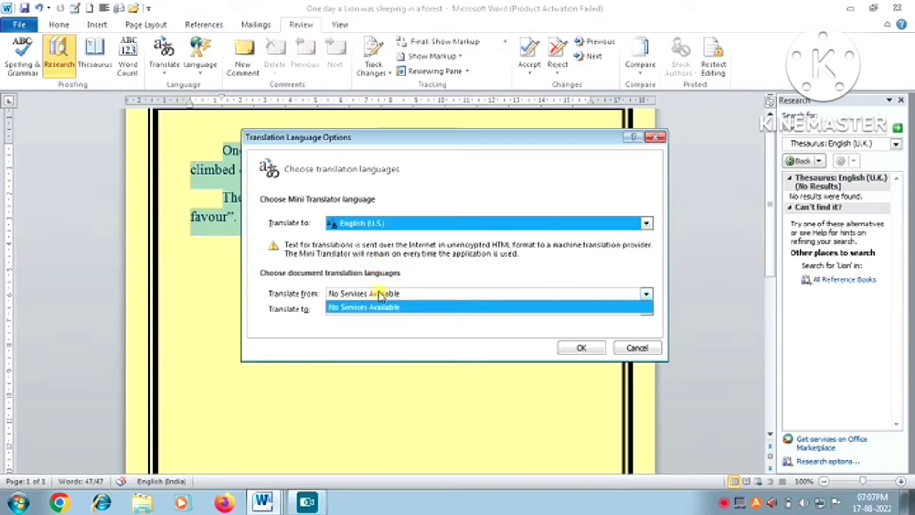
left_click(380, 296)
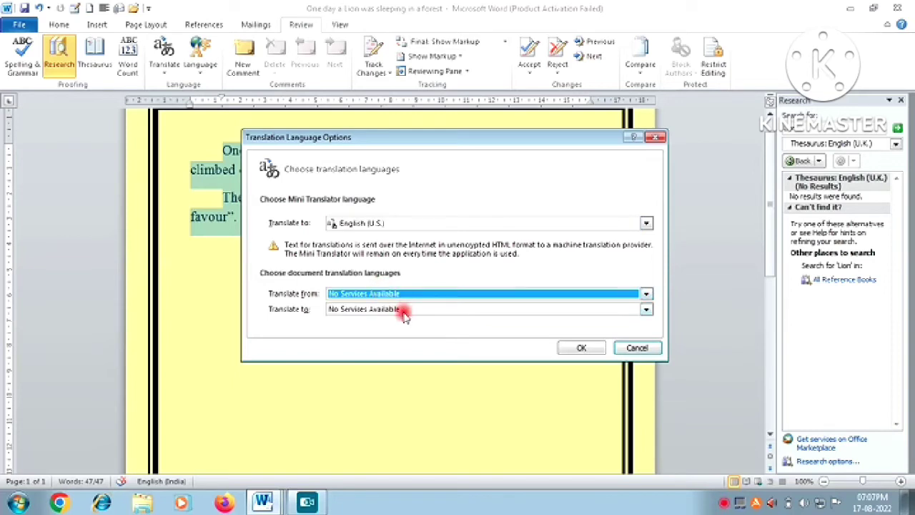
left_click(405, 312)
left_click(407, 313)
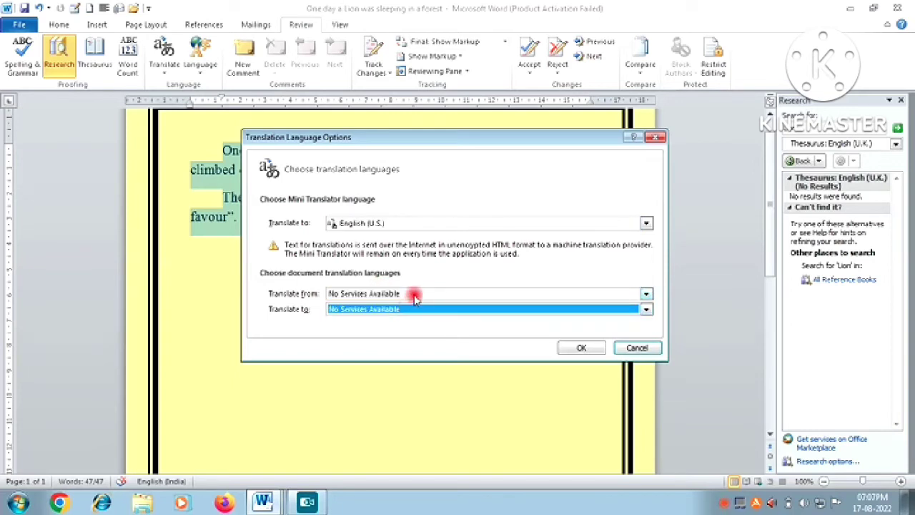
left_click(416, 295)
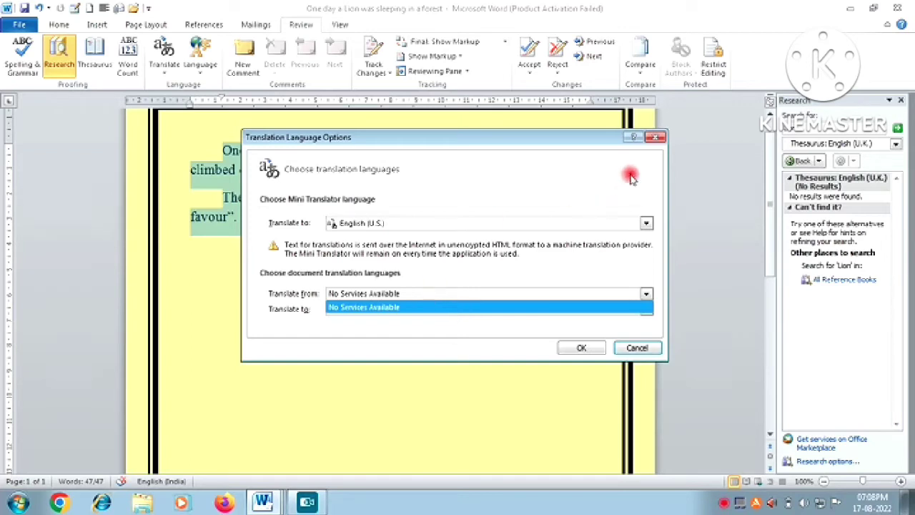
left_click(658, 138)
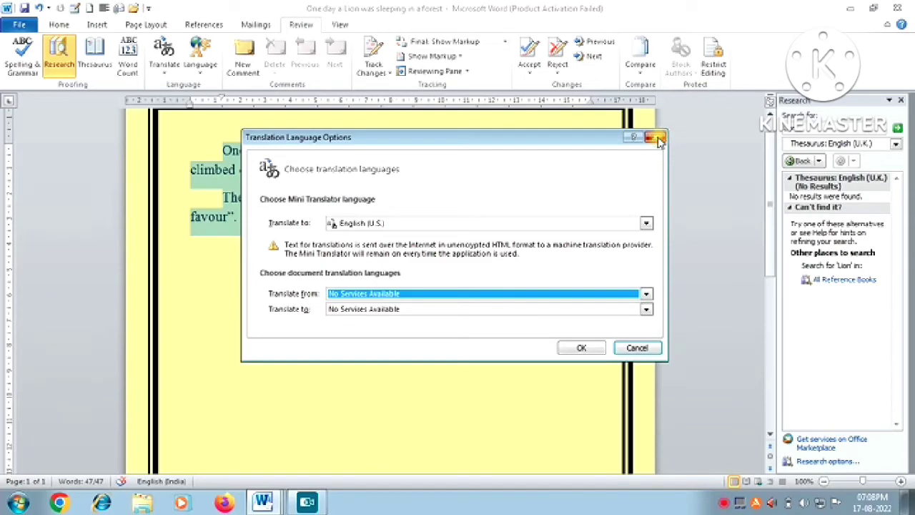
left_click(658, 138)
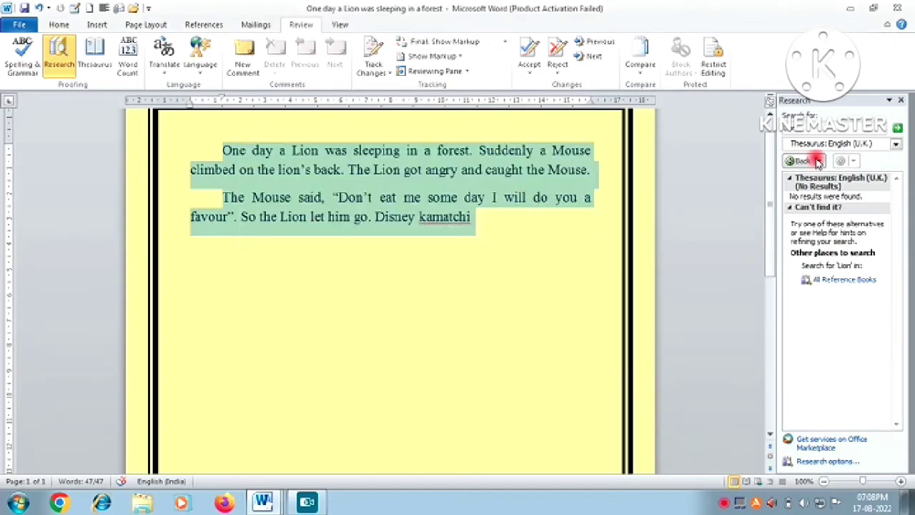
Step: Close the open Research pane and select all the story text
left_click(903, 101)
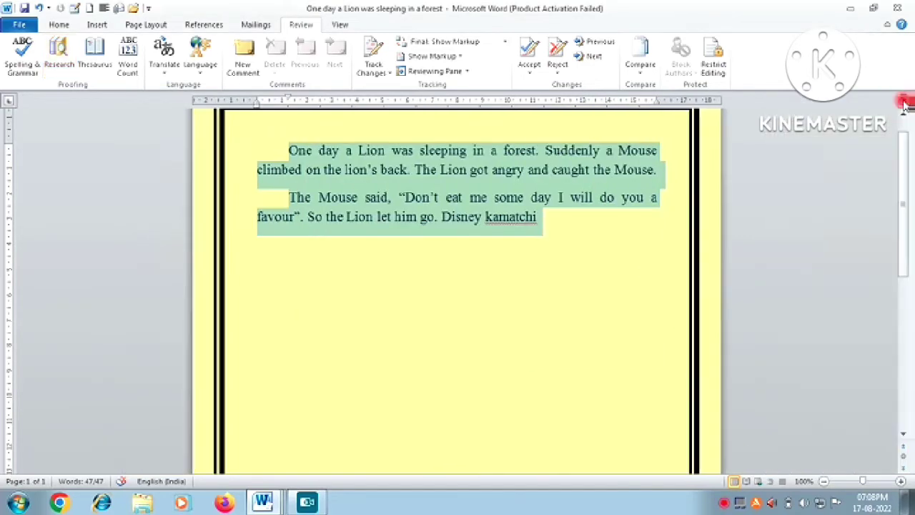
left_click(723, 485)
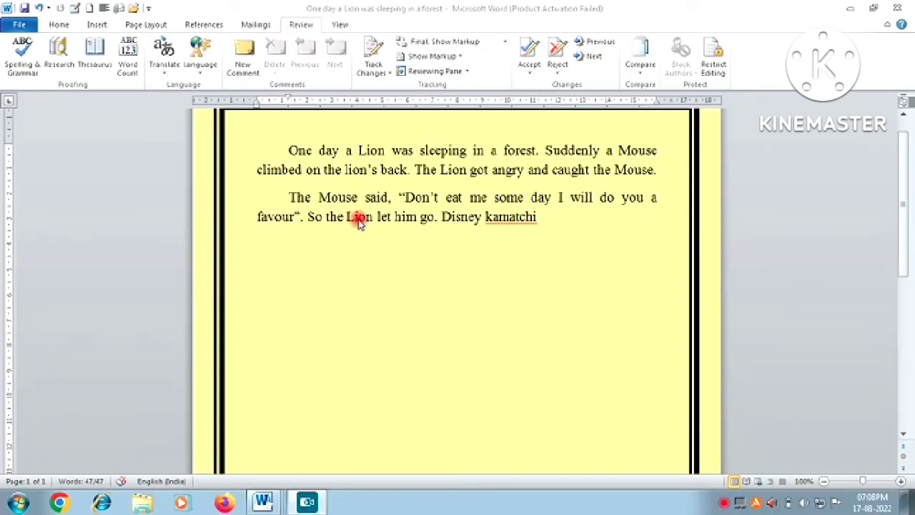
key("ctrl+a")
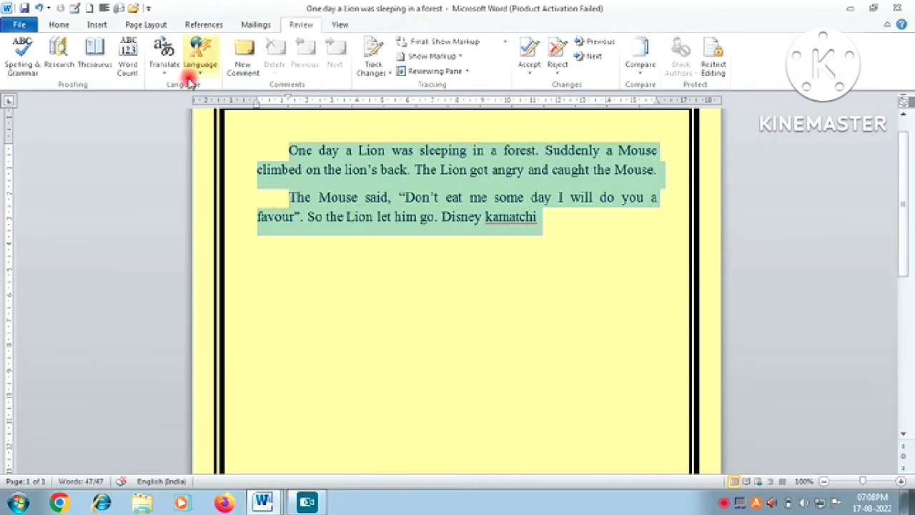
Step: Translate the selected story into Spanish (International Sort), then close the translation pane
left_click(166, 72)
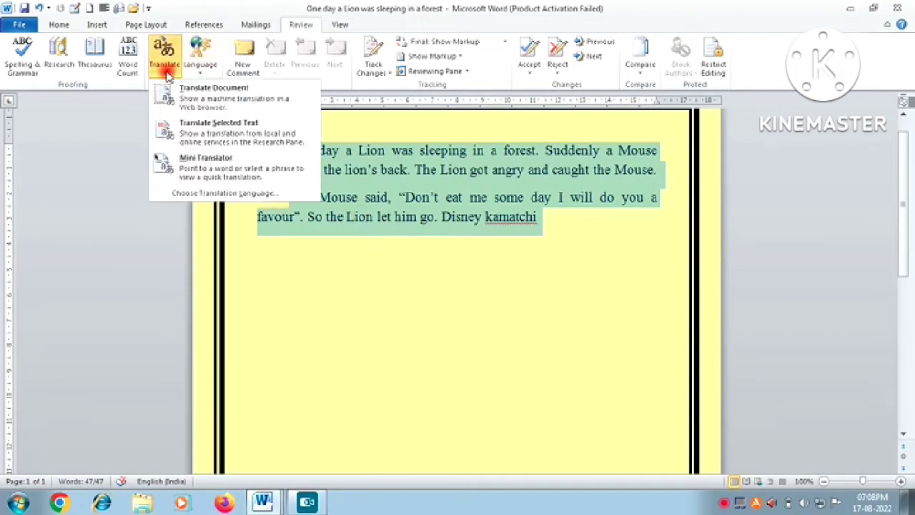
left_click(175, 131)
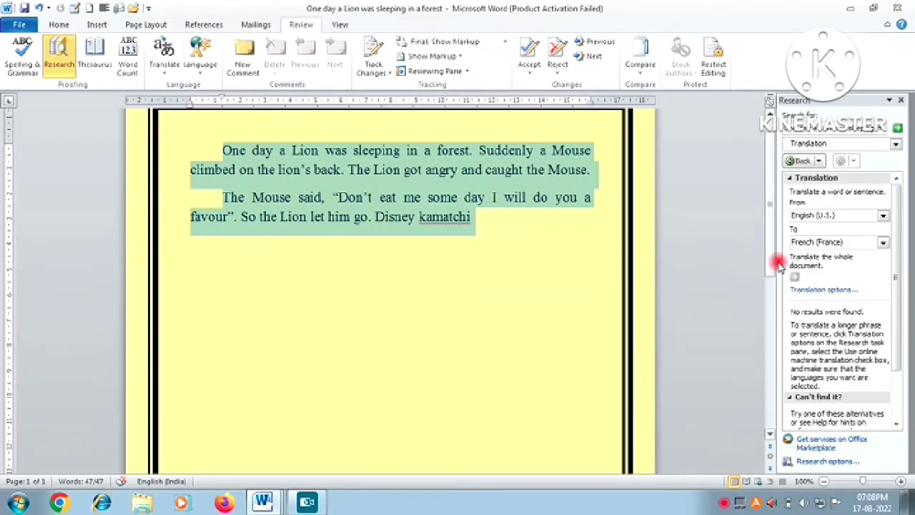
left_click(884, 244)
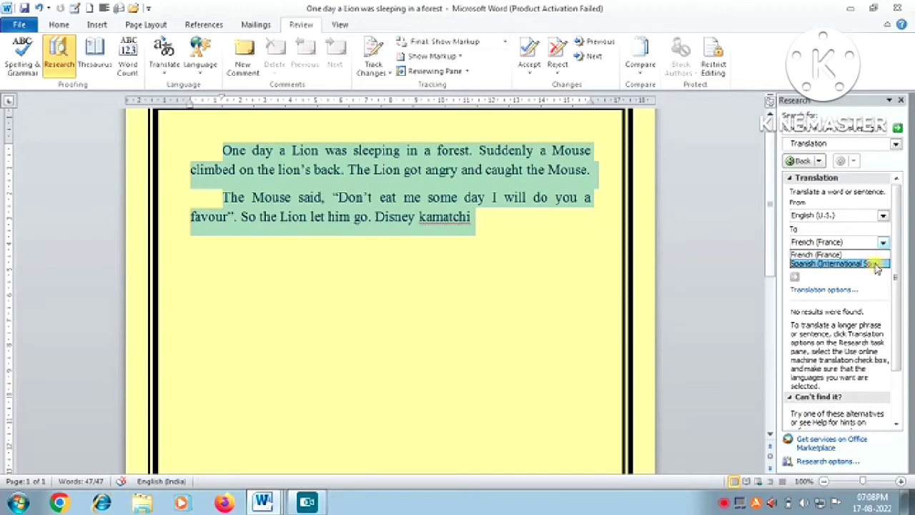
left_click(876, 265)
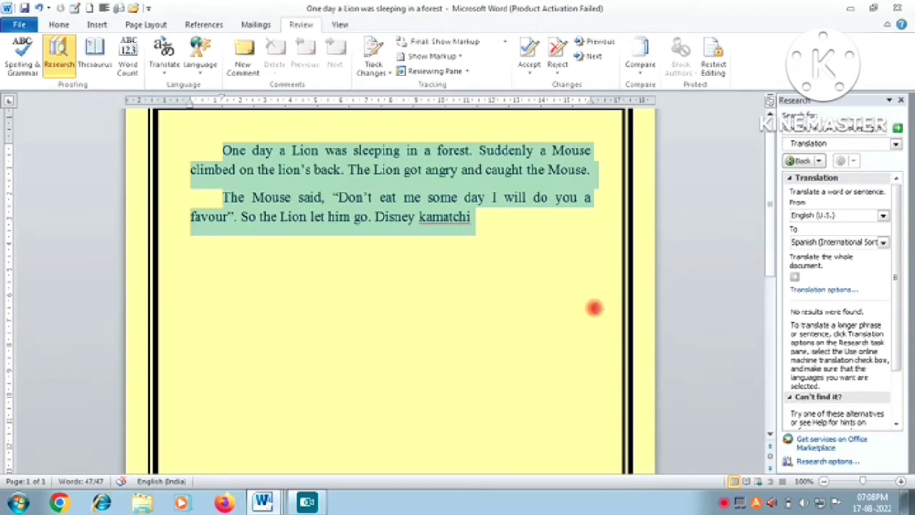
left_click(453, 456)
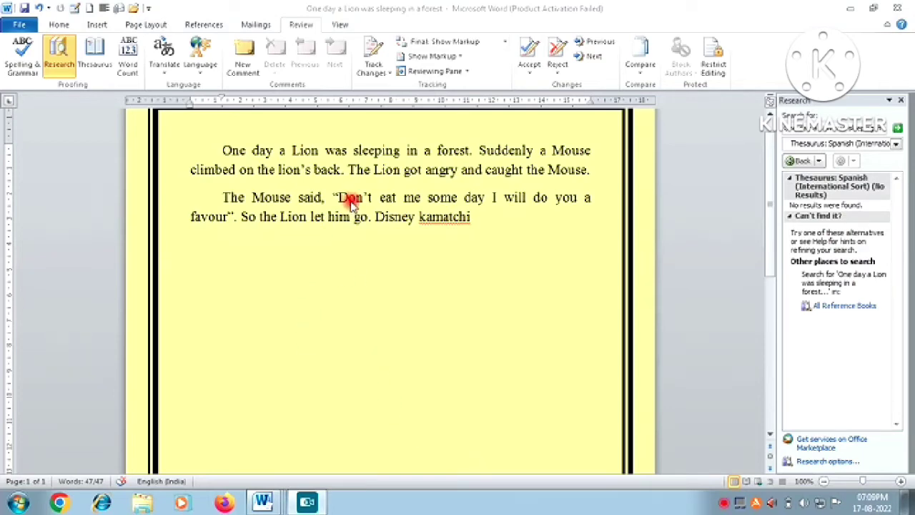
key("ctrl+a")
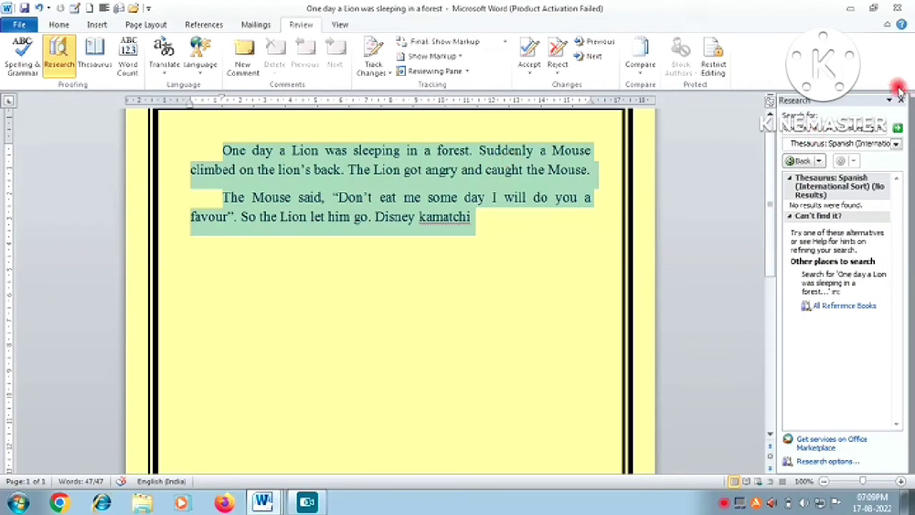
left_click(904, 102)
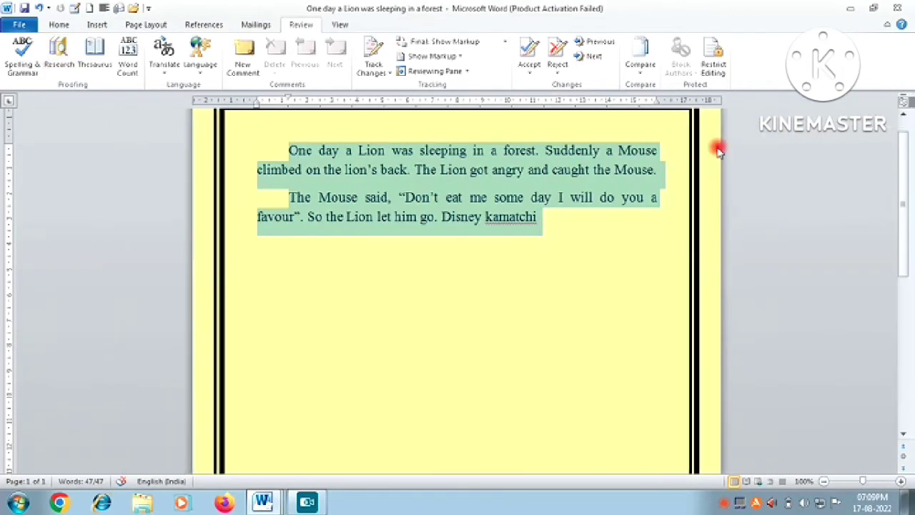
Step: Open Language Preferences, review the English (India) keyboard input settings, then close that dialog
left_click(204, 72)
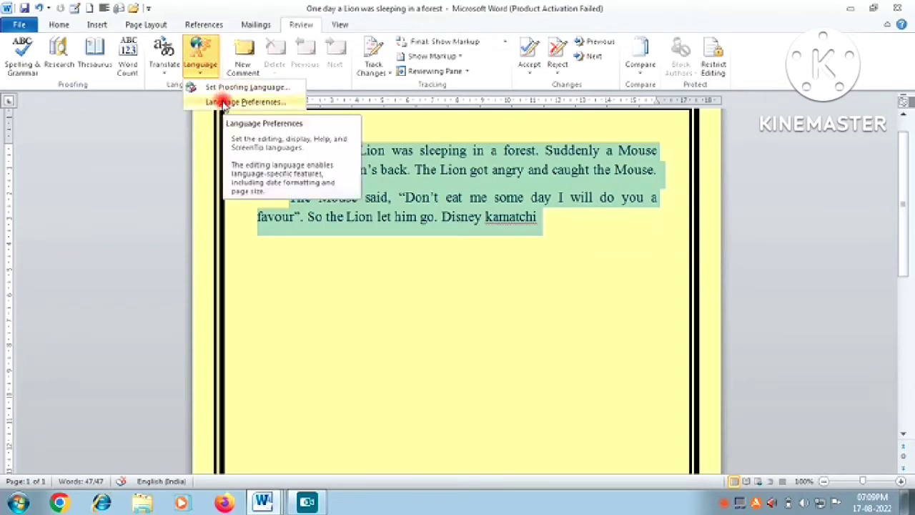
left_click(224, 102)
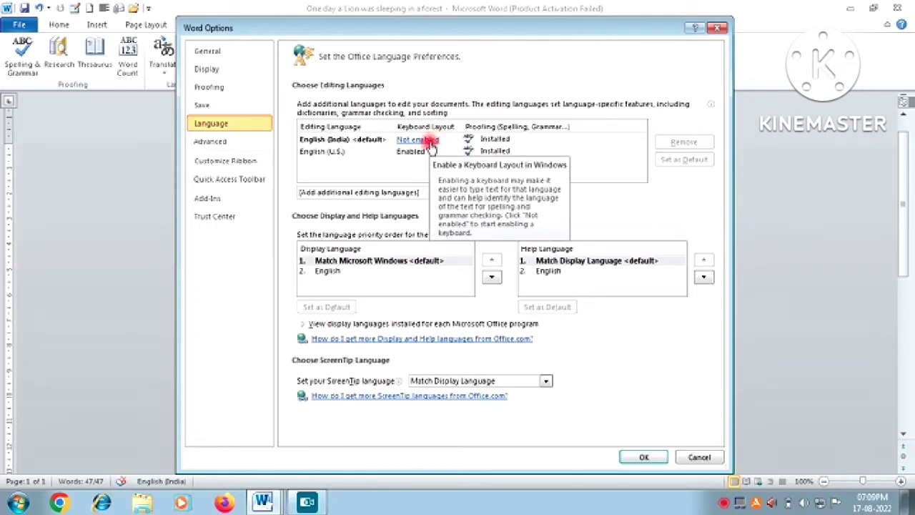
left_click(430, 142)
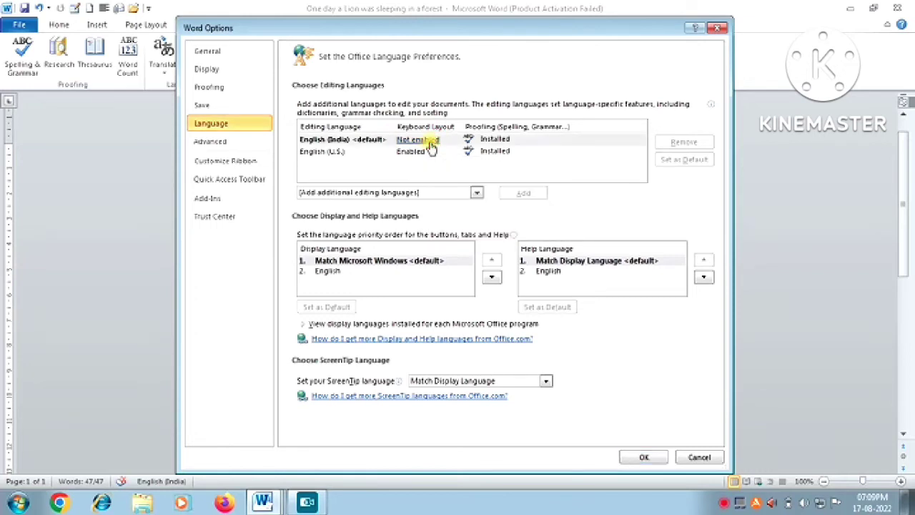
left_click(428, 140)
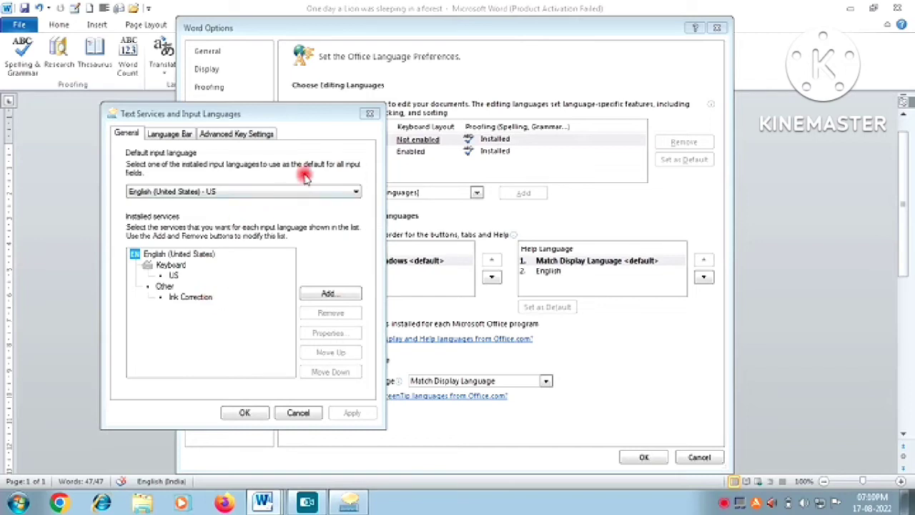
left_click(369, 114)
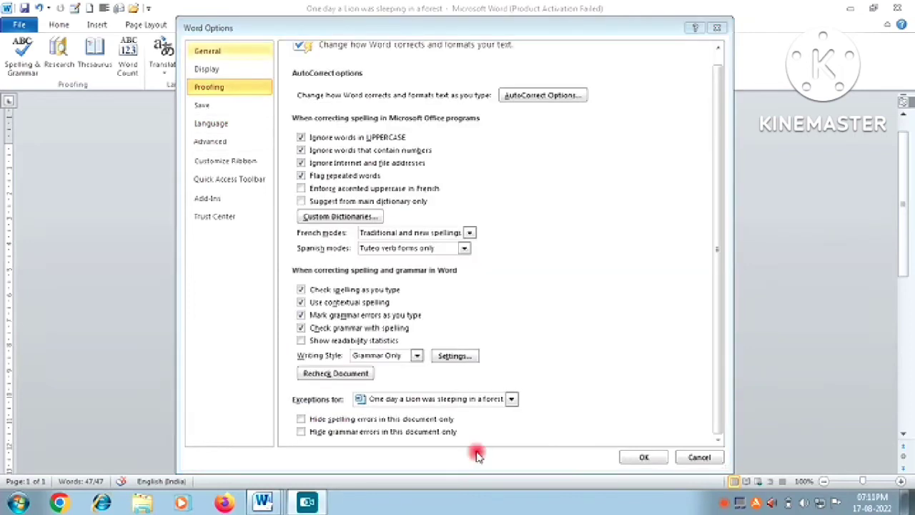
Step: In General options, browse the colour scheme choices and keep it as Silver
left_click(250, 54)
left_click(368, 134)
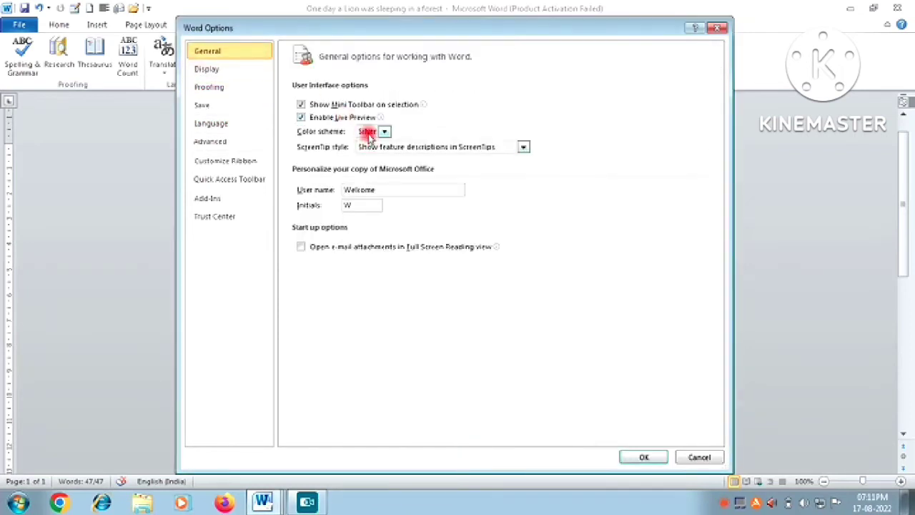
left_click(384, 133)
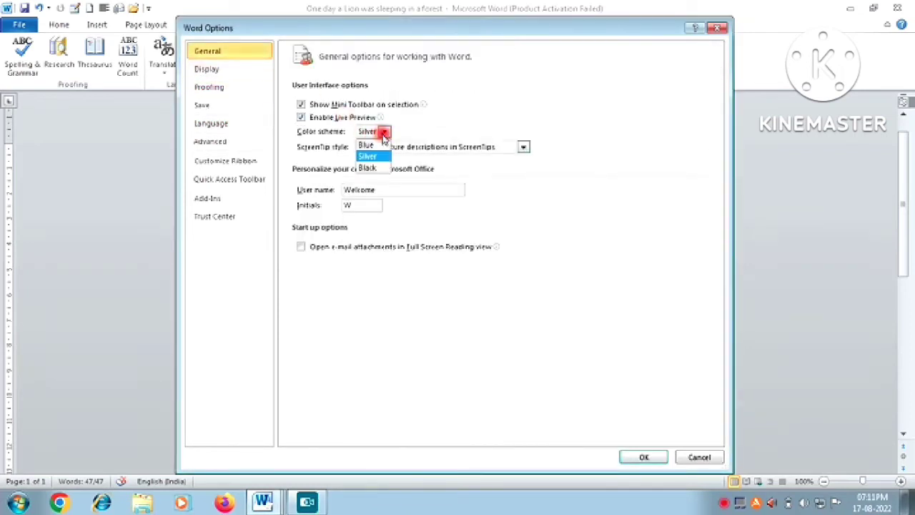
left_click(382, 131)
left_click(384, 132)
left_click(387, 146)
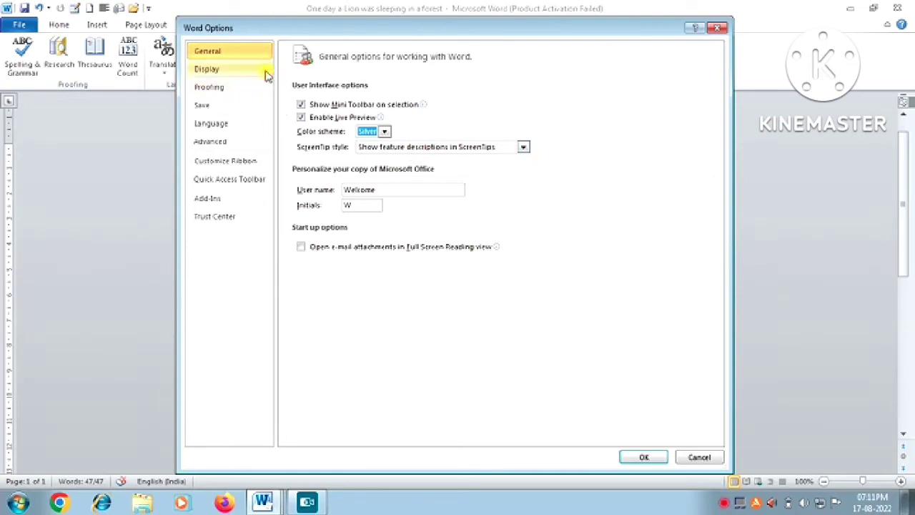
Step: Browse Display, Proofing, Save (keeping Word Document (*.docx)), Language, then Advanced options
left_click(266, 74)
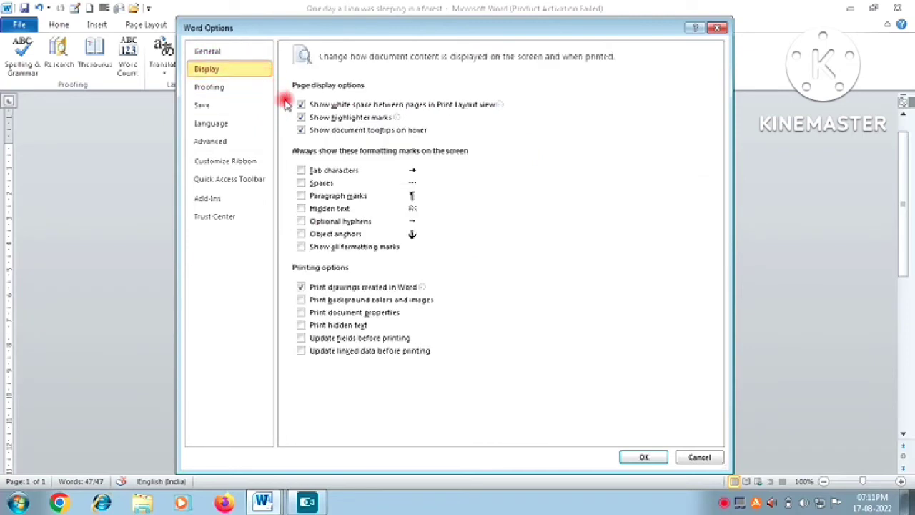
left_click(266, 92)
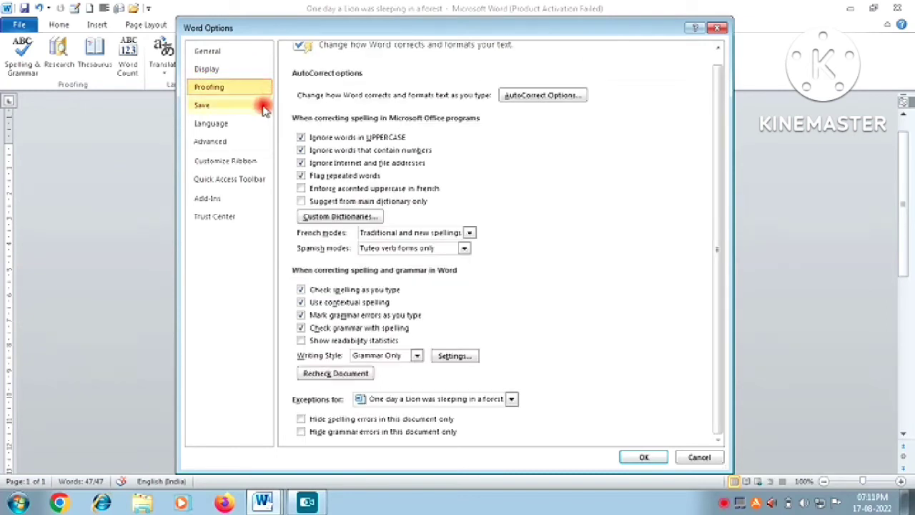
left_click(264, 112)
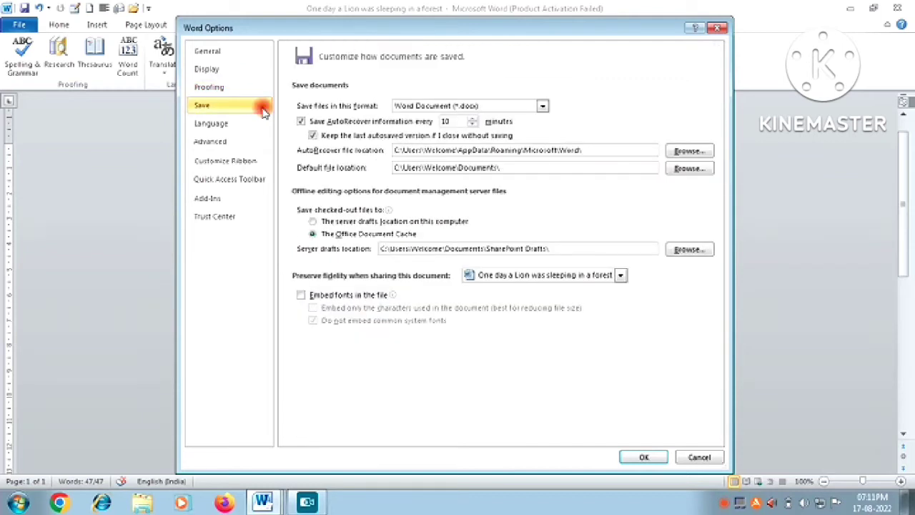
left_click(544, 106)
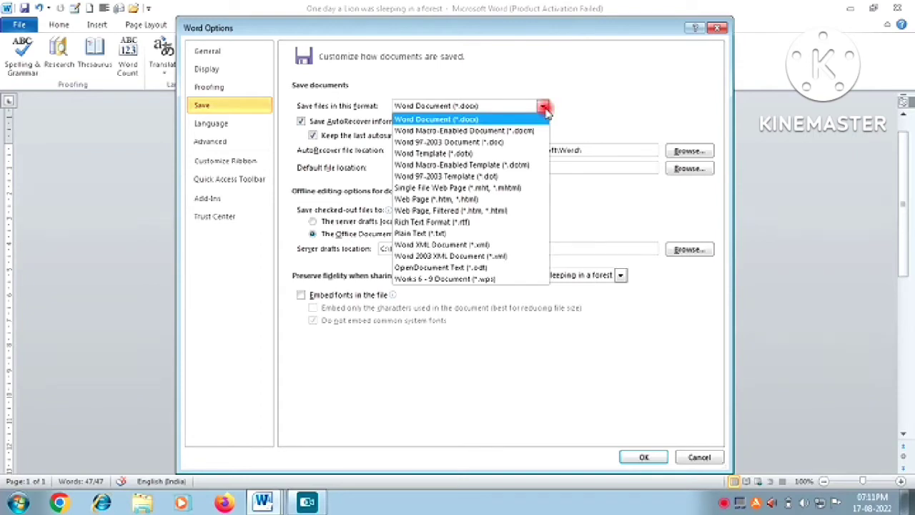
left_click(543, 108)
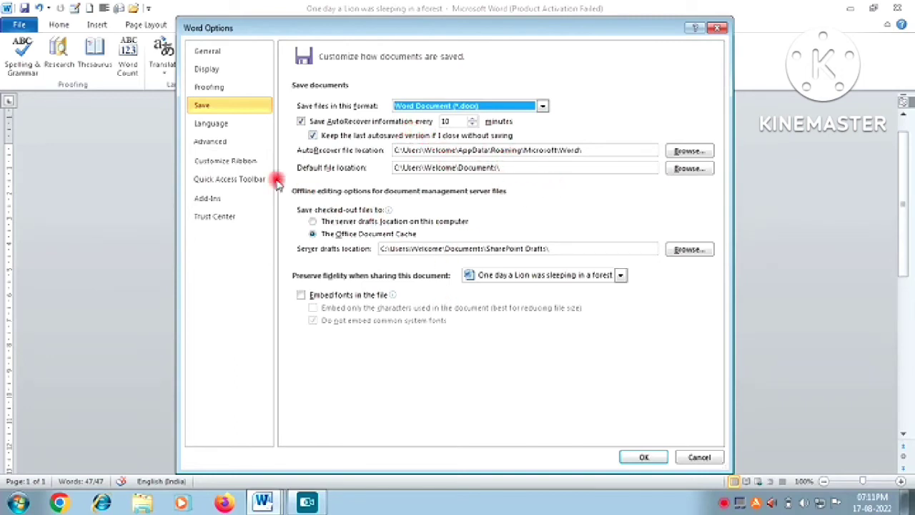
left_click(240, 129)
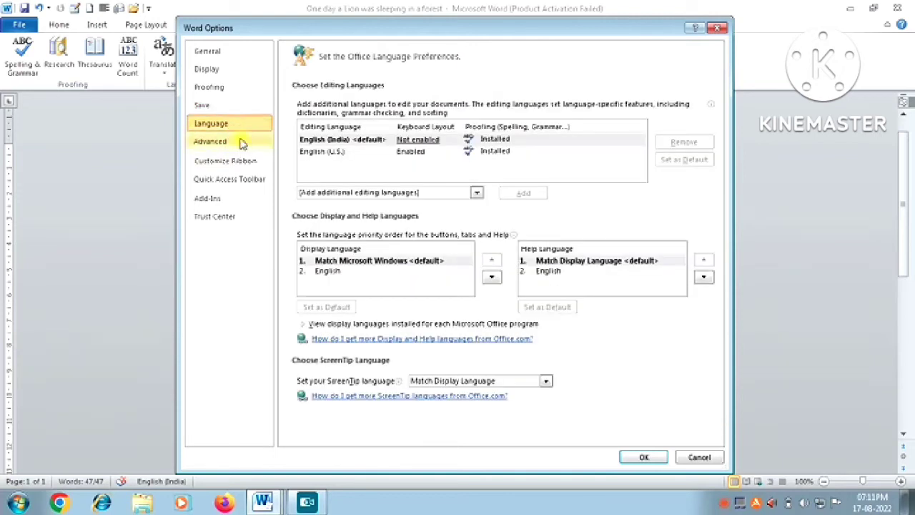
left_click(241, 143)
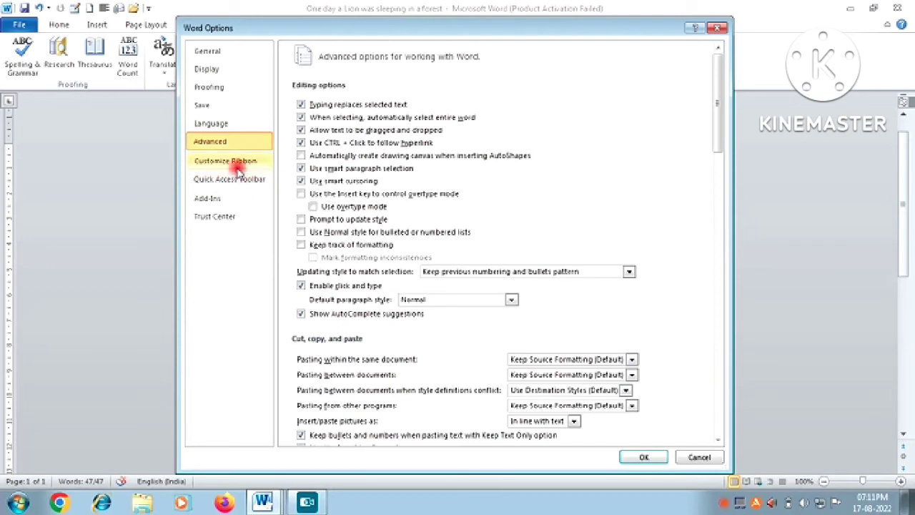
Step: In Customize Ribbon, turn on the Developer tab and adjust the ribbon list
left_click(243, 158)
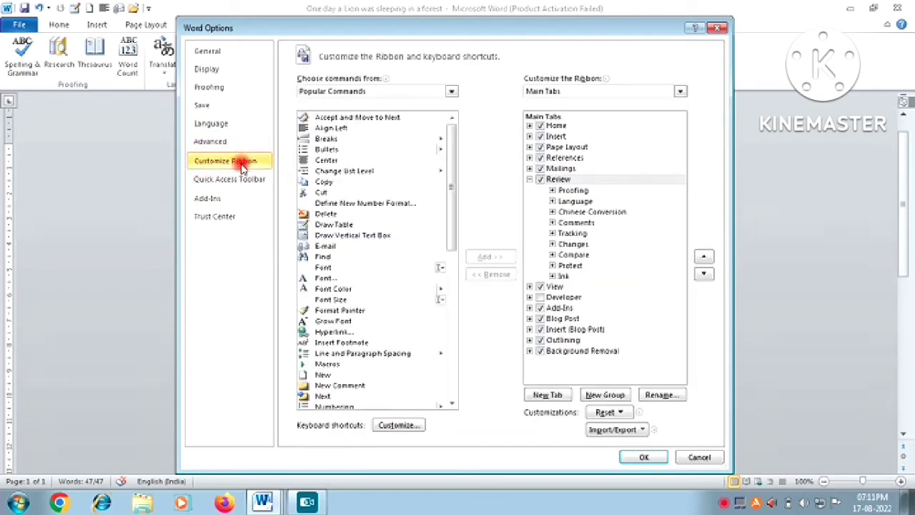
left_click(540, 298)
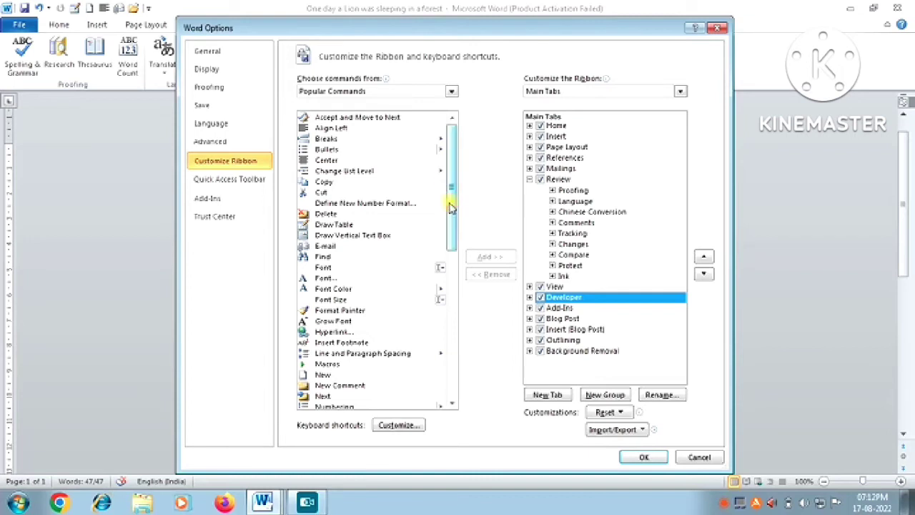
right_click(451, 233)
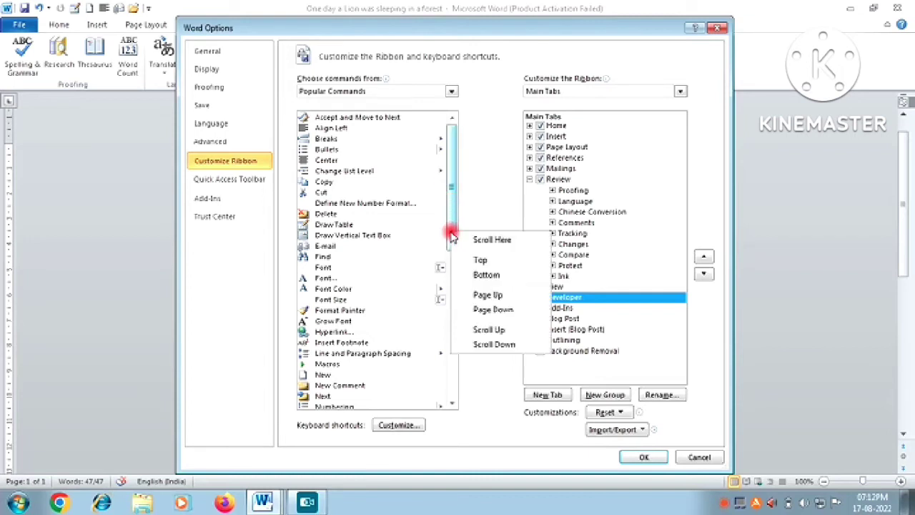
left_click(463, 224)
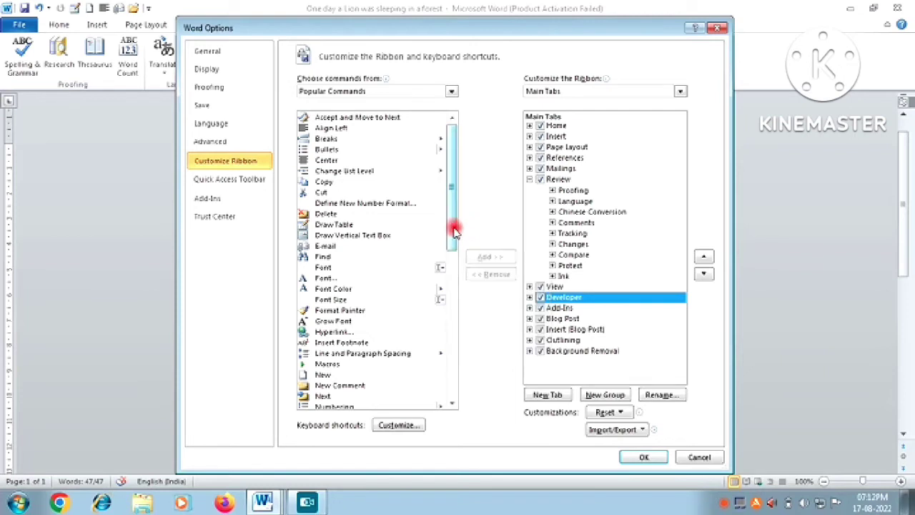
left_click_drag(454, 230, 477, 409)
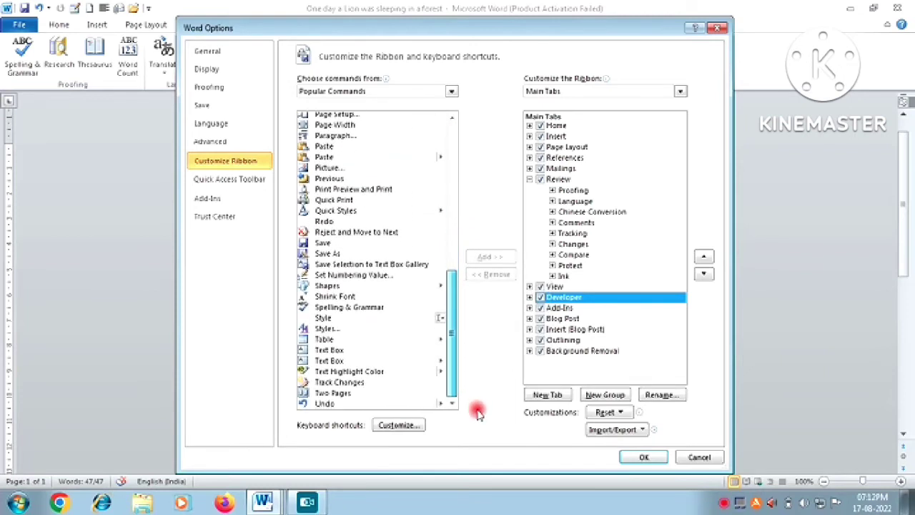
Step: Browse the Quick Access Toolbar and Add-Ins pages, ending on the Trust Center page
left_click(262, 184)
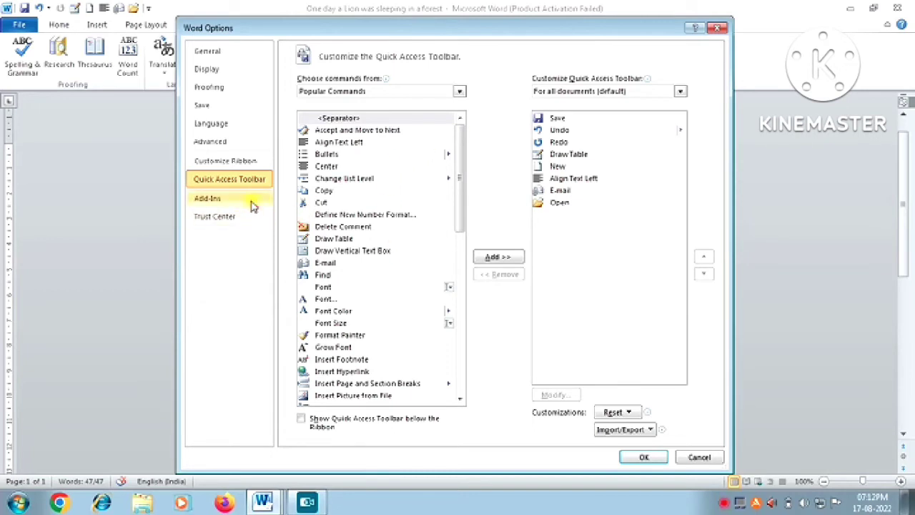
left_click(242, 200)
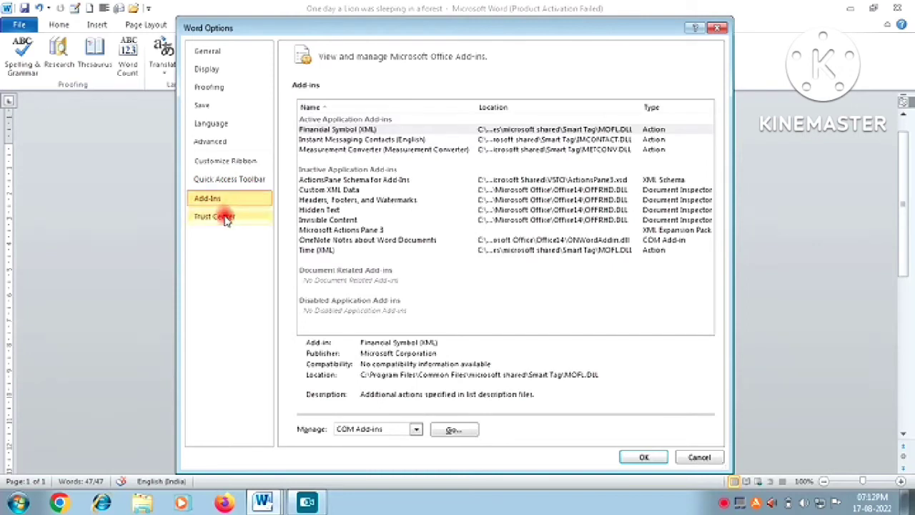
left_click(226, 219)
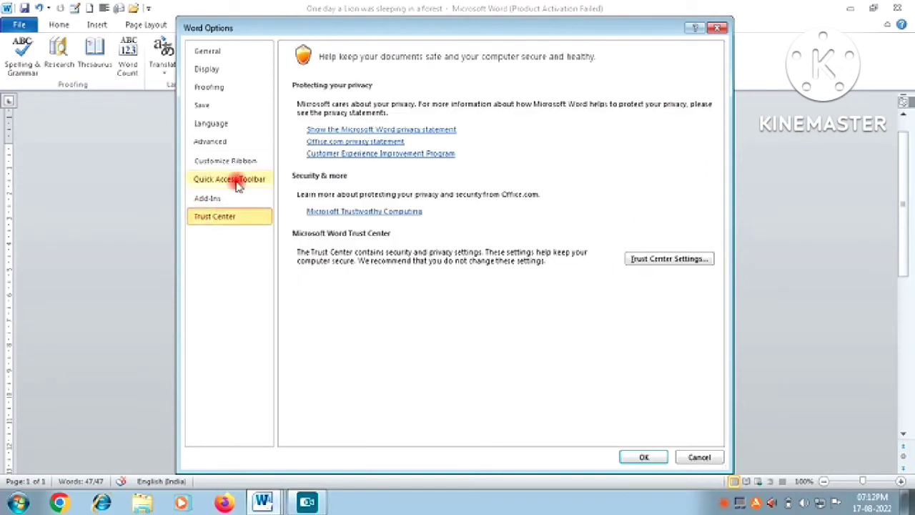
Step: Close Word Options and bring up the Set Proofing Language window from Review > Language
left_click(718, 29)
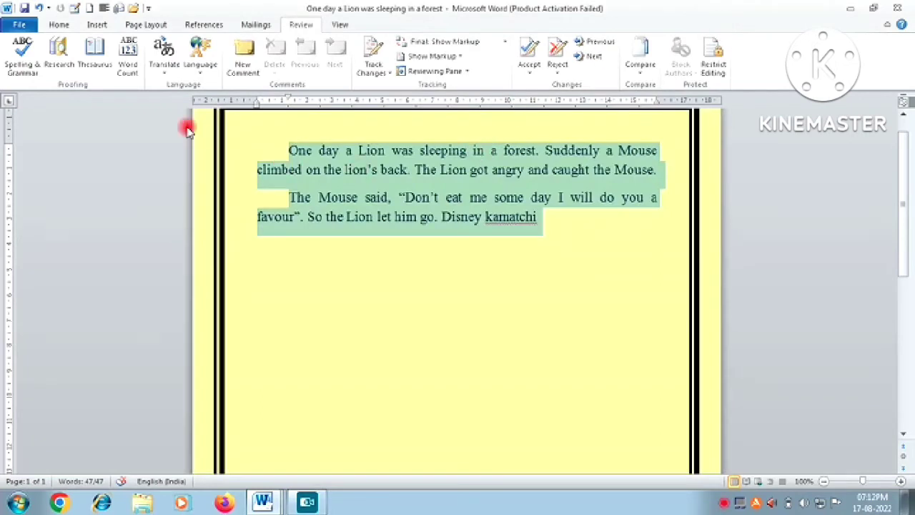
left_click(201, 72)
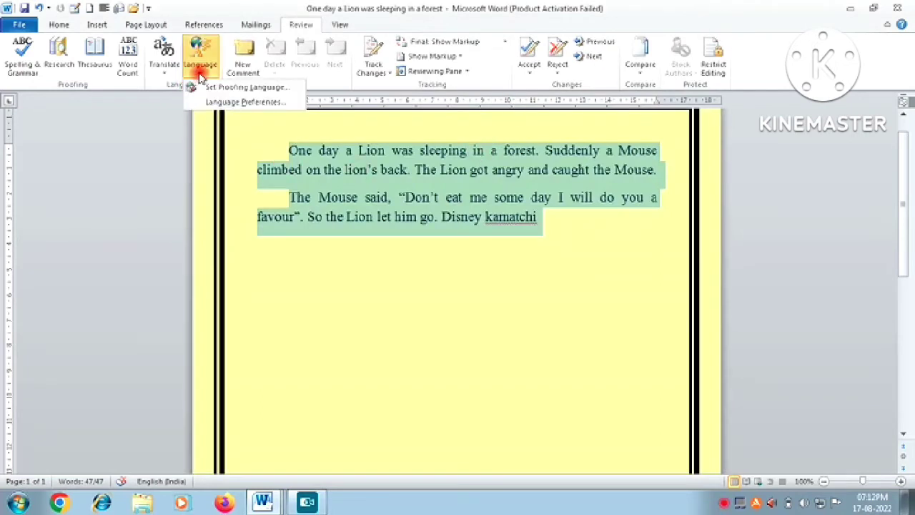
left_click(212, 88)
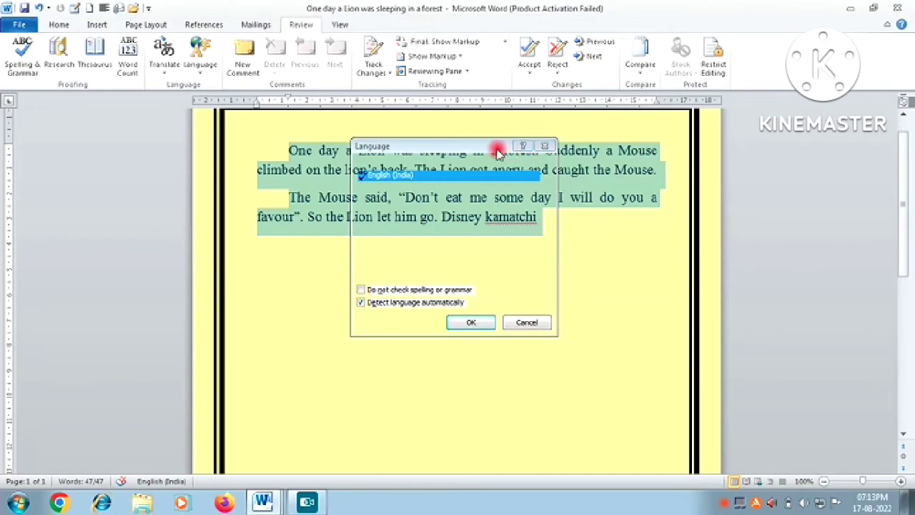
left_click(498, 150)
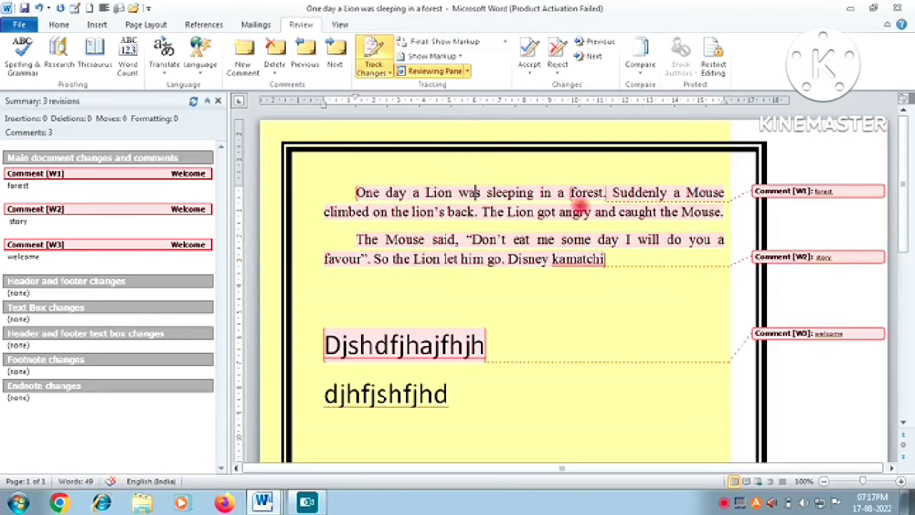
Step: Hide the Reviewing Pane and accept the current change, moving to the next
mouse_move(577, 193)
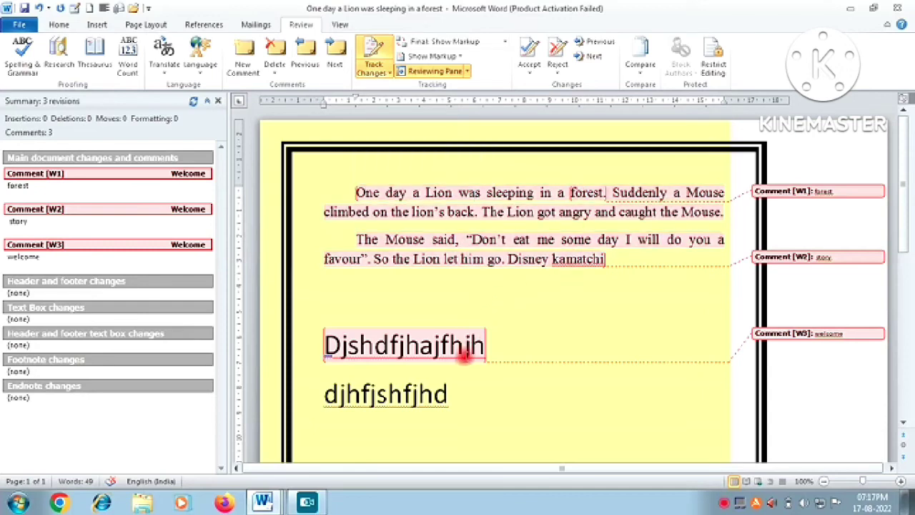
mouse_move(461, 347)
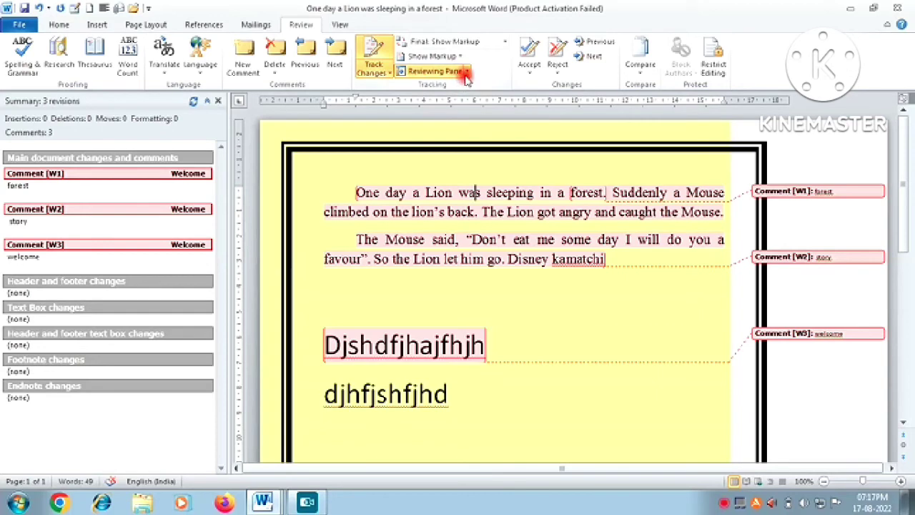
left_click(460, 76)
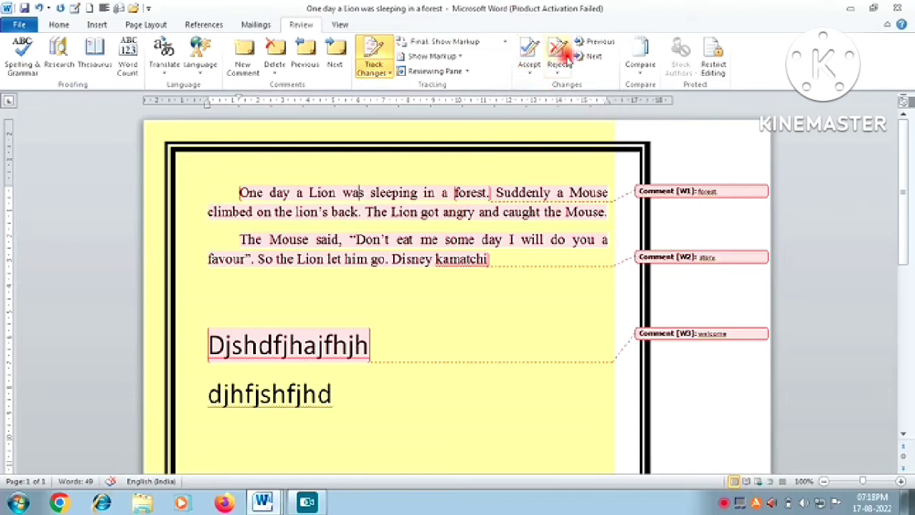
left_click(529, 66)
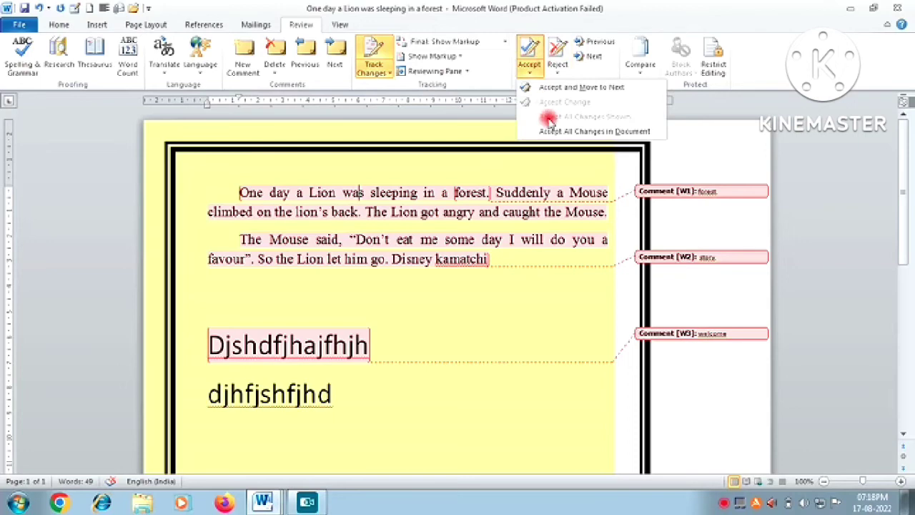
left_click(538, 87)
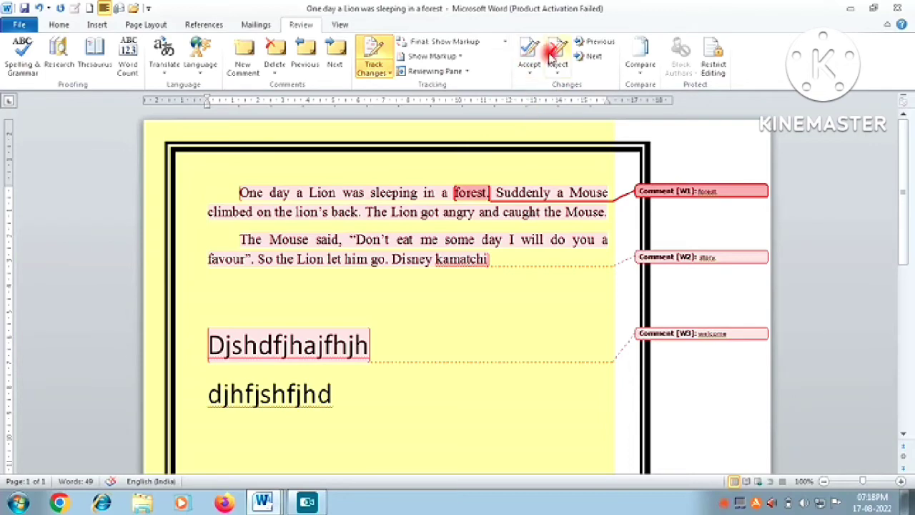
Step: Reject the forest, story and welcome comments until no comments or tracked changes remain
left_click(556, 55)
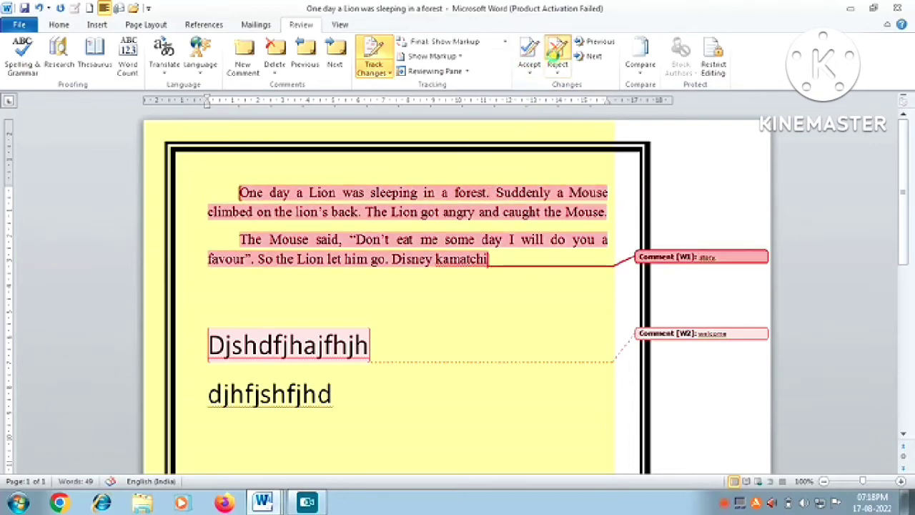
left_click(556, 54)
left_click(556, 59)
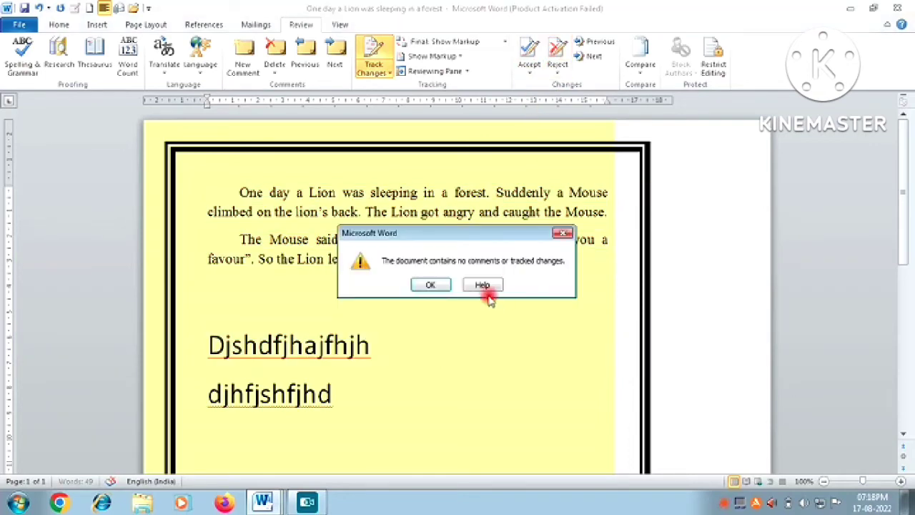
left_click(432, 284)
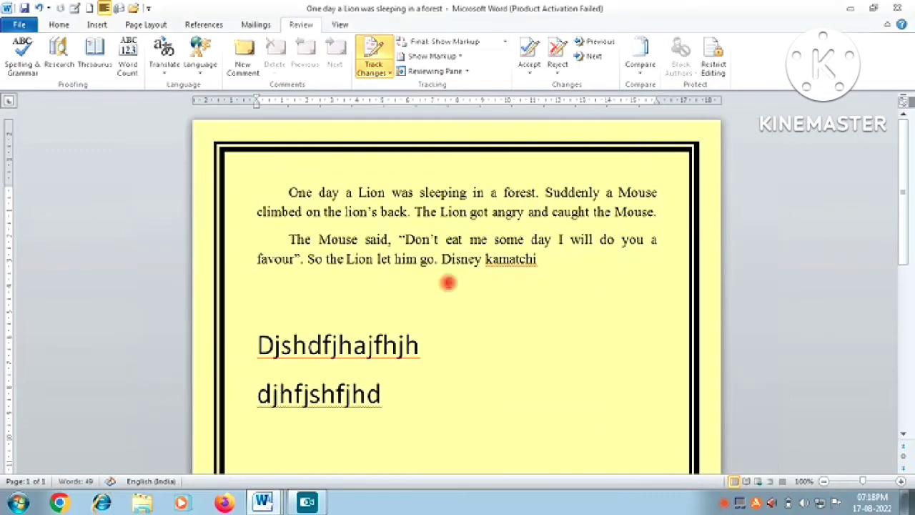
left_click(605, 41)
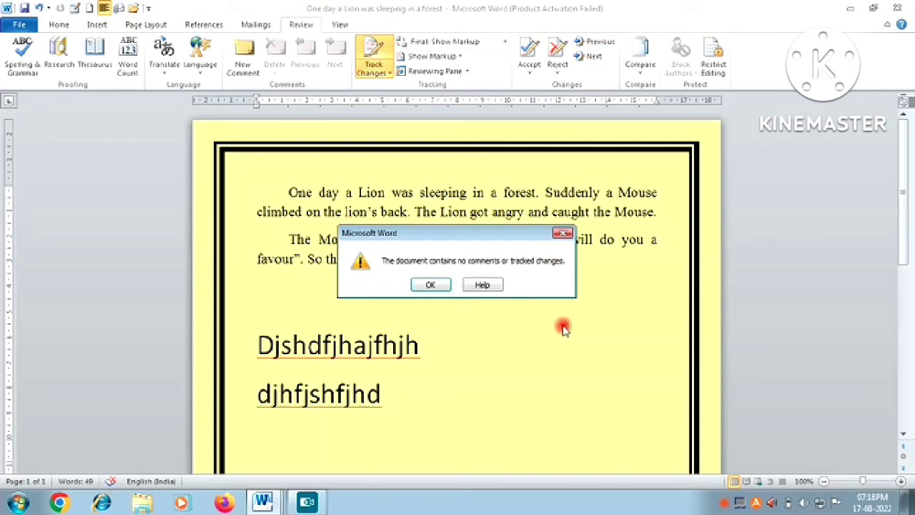
left_click(565, 233)
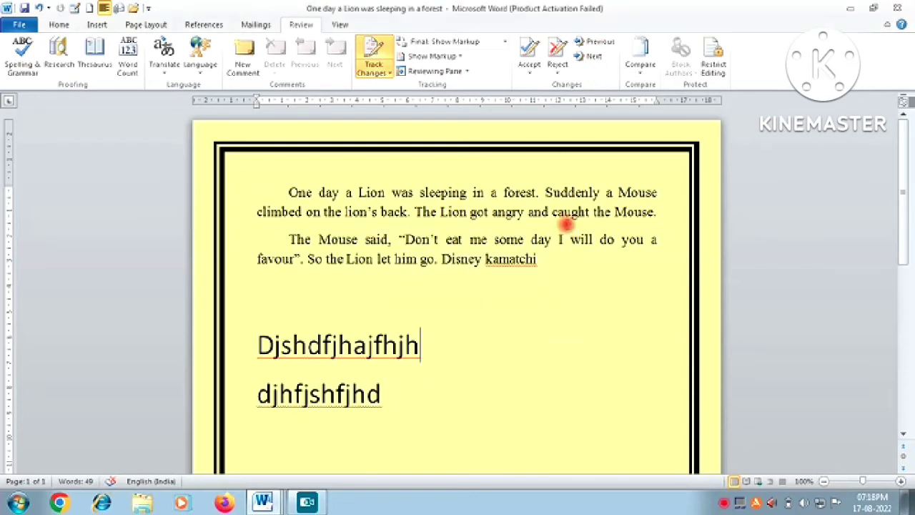
Step: Compare Document1 (original) against New Microsoft Word Document (revised) and run the comparison
left_click(645, 72)
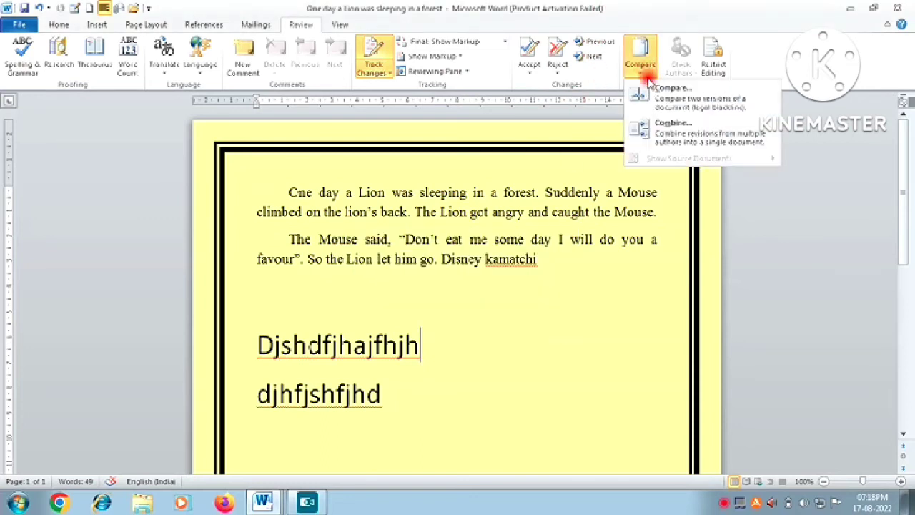
left_click(652, 91)
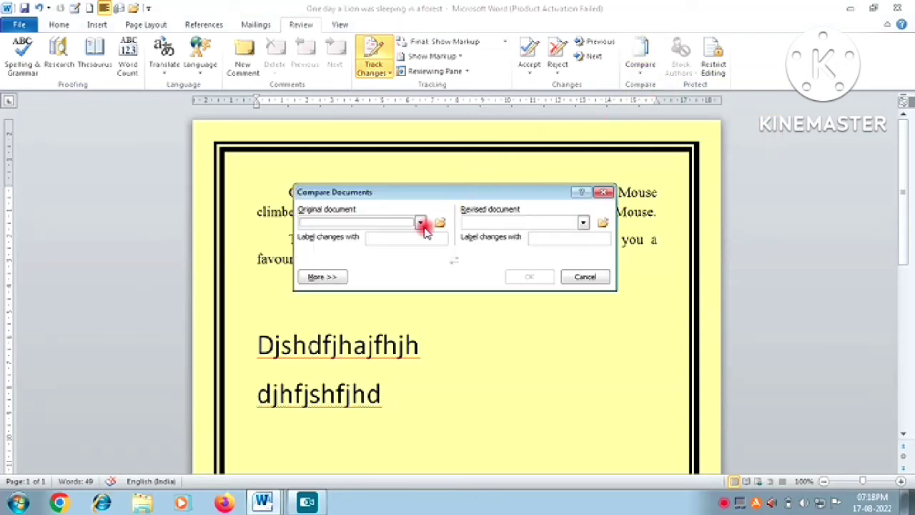
left_click(420, 224)
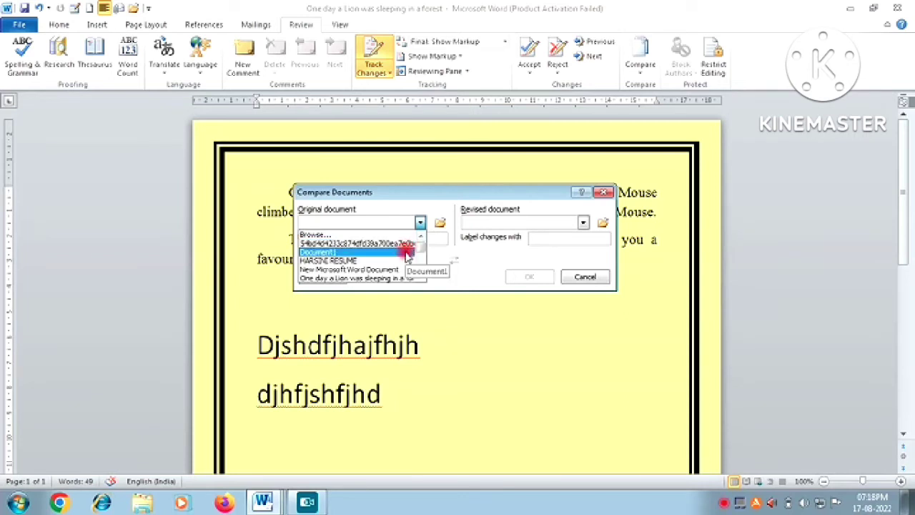
left_click(405, 253)
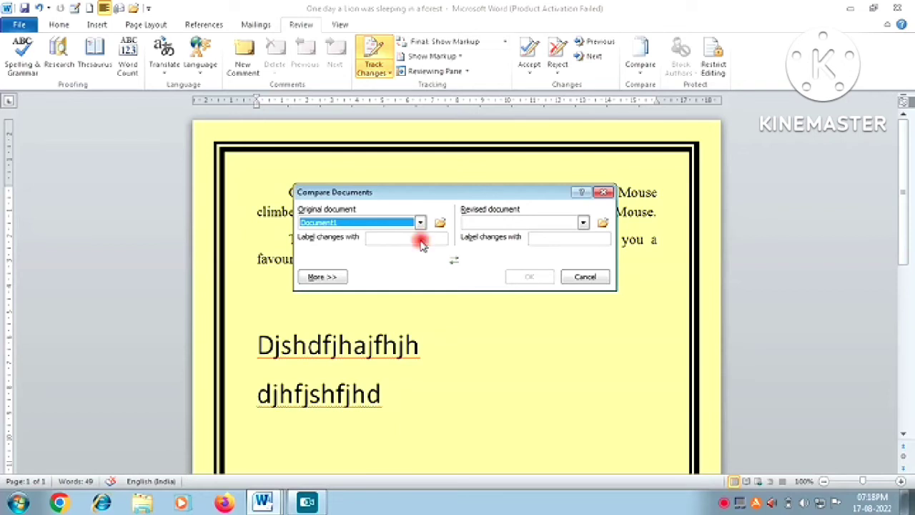
left_click(476, 224)
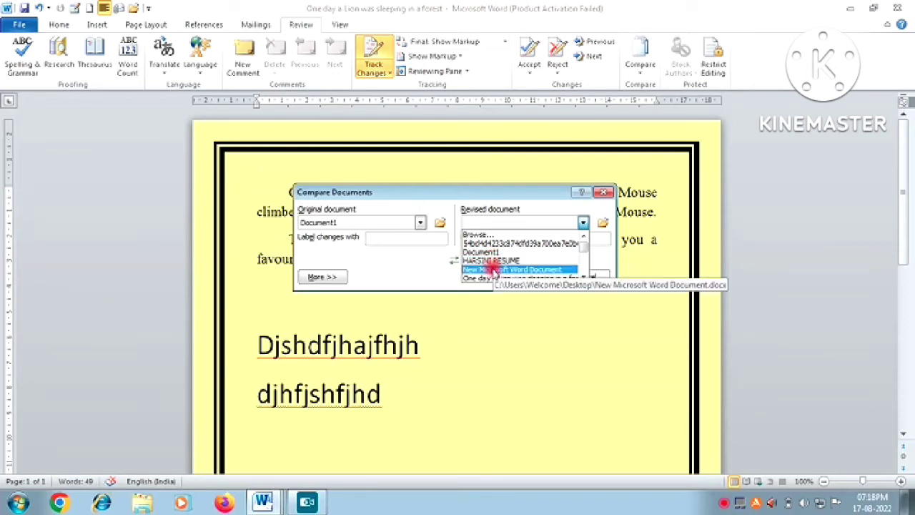
left_click(493, 269)
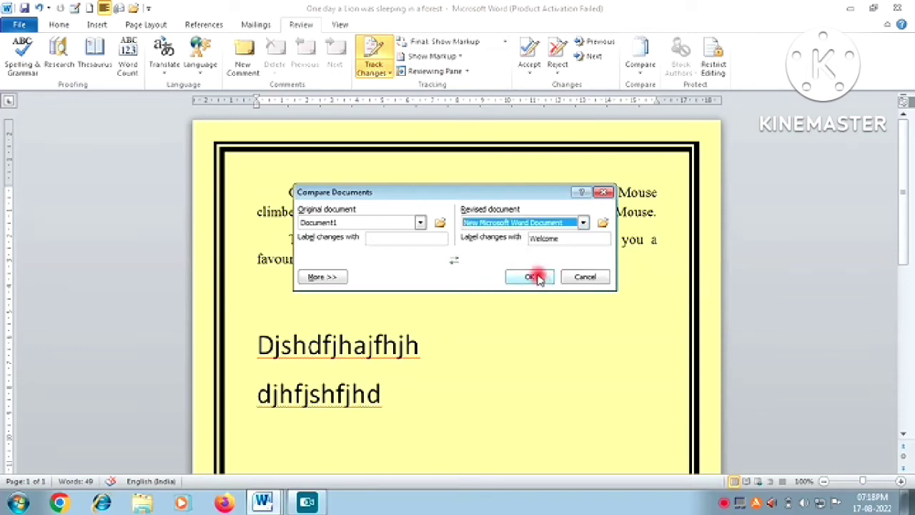
left_click(536, 277)
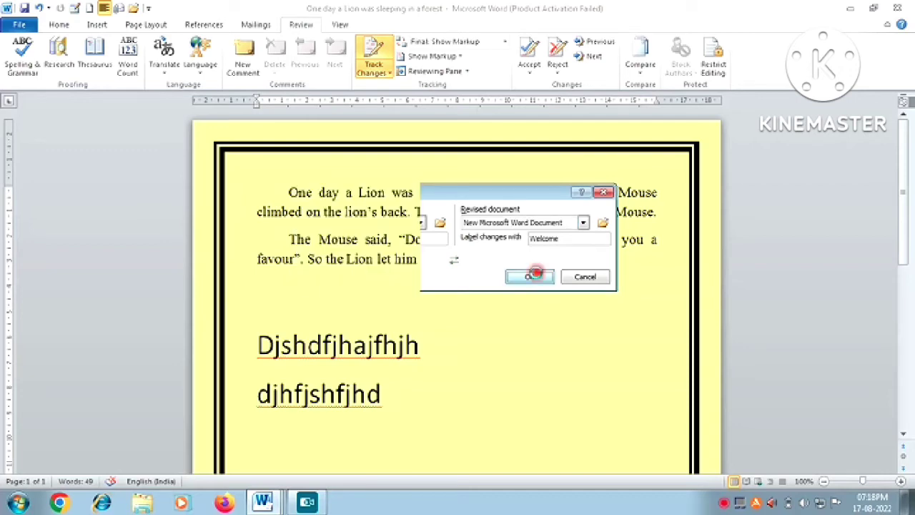
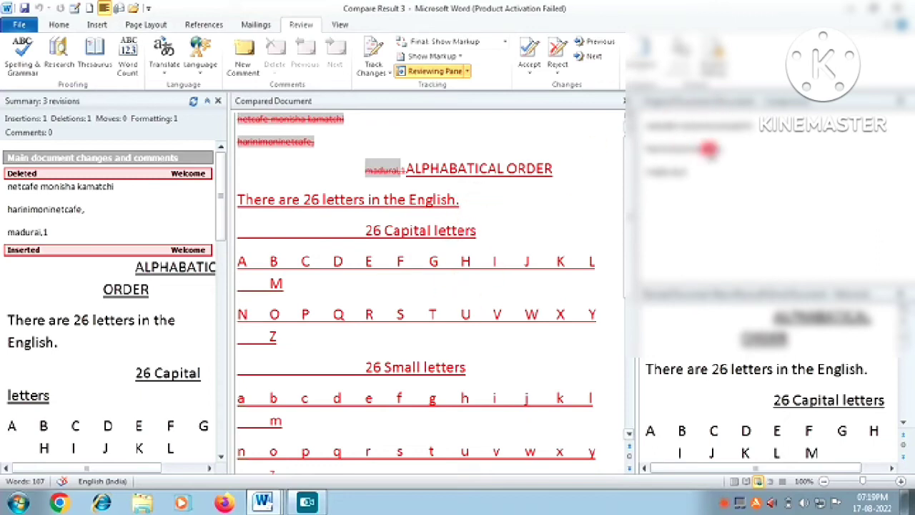
Step: Combine the resume (original) with Compare Result 3 (revised) into Combine Result 6
left_click(639, 63)
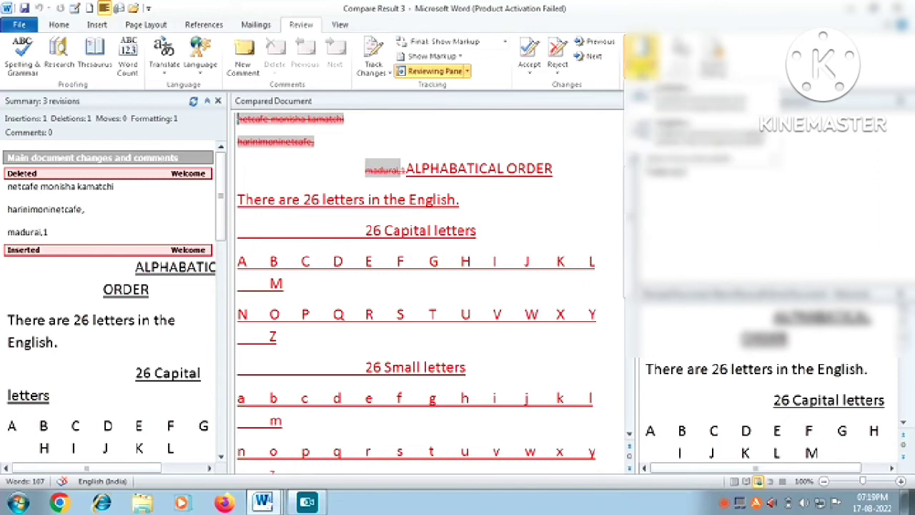
left_click(644, 130)
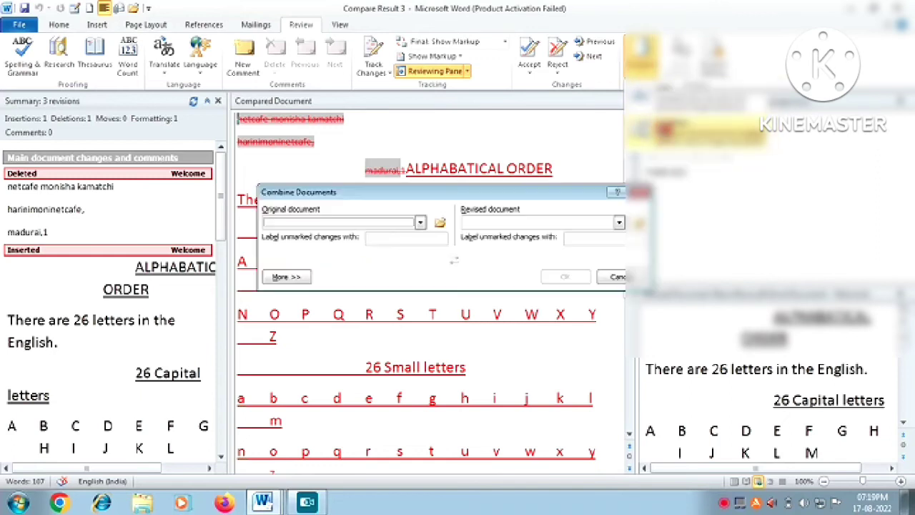
left_click(419, 223)
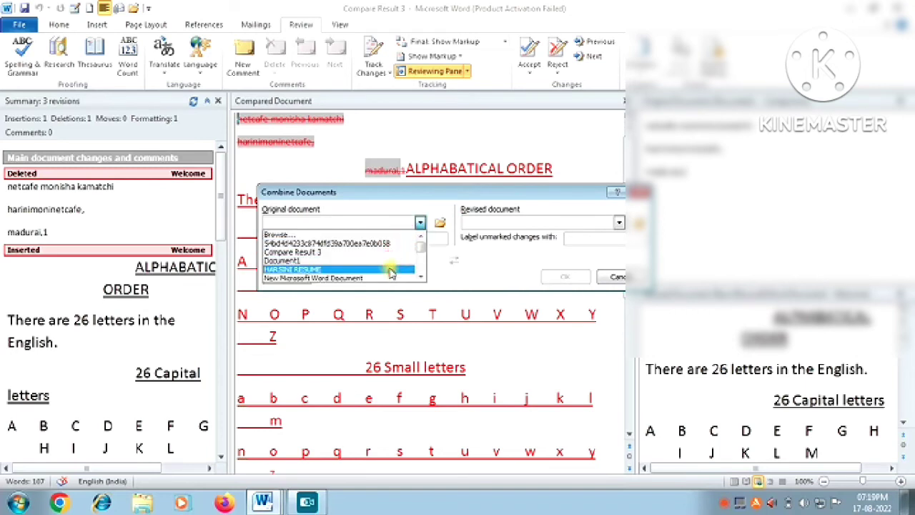
left_click(389, 269)
left_click(619, 222)
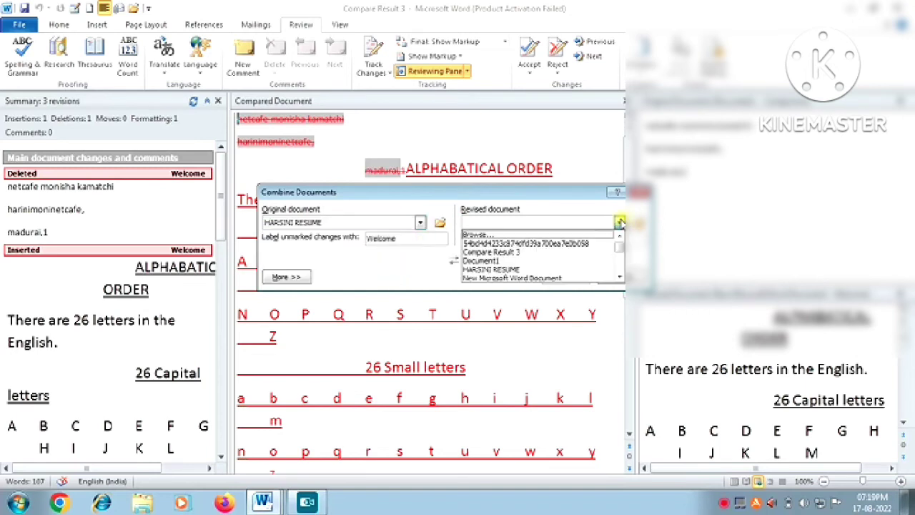
left_click(576, 252)
left_click(582, 278)
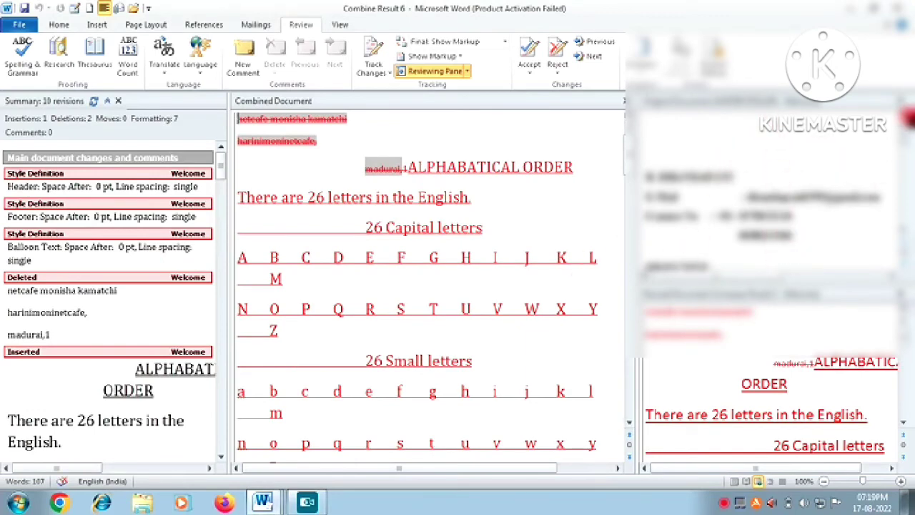
scroll(907, 164, "down", 3)
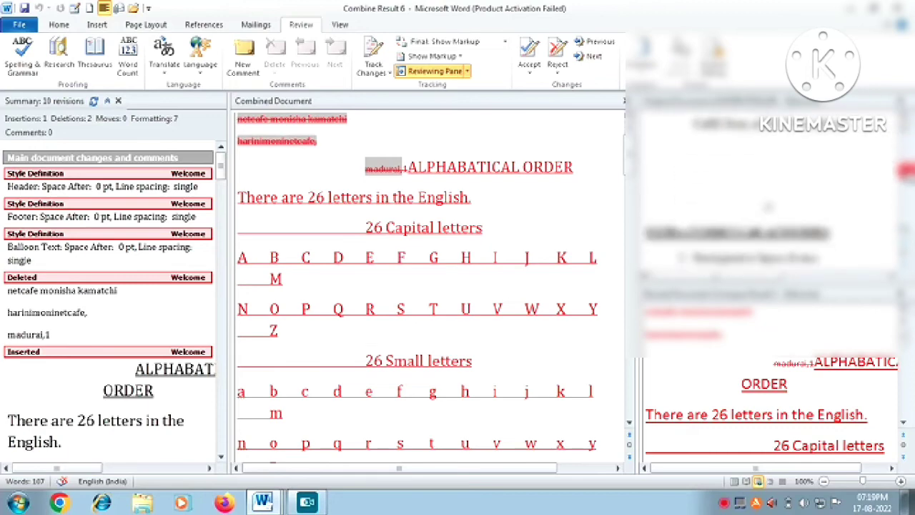
scroll(908, 208, "up", 5)
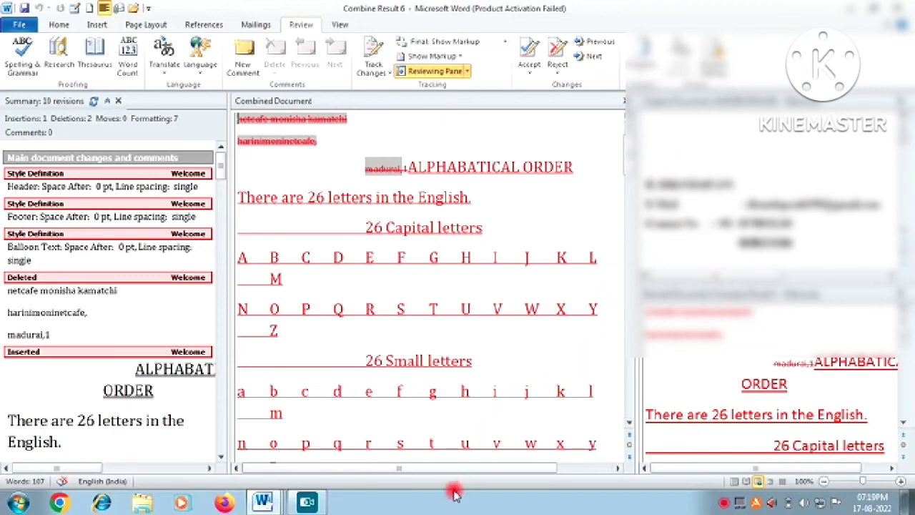
left_click(479, 494)
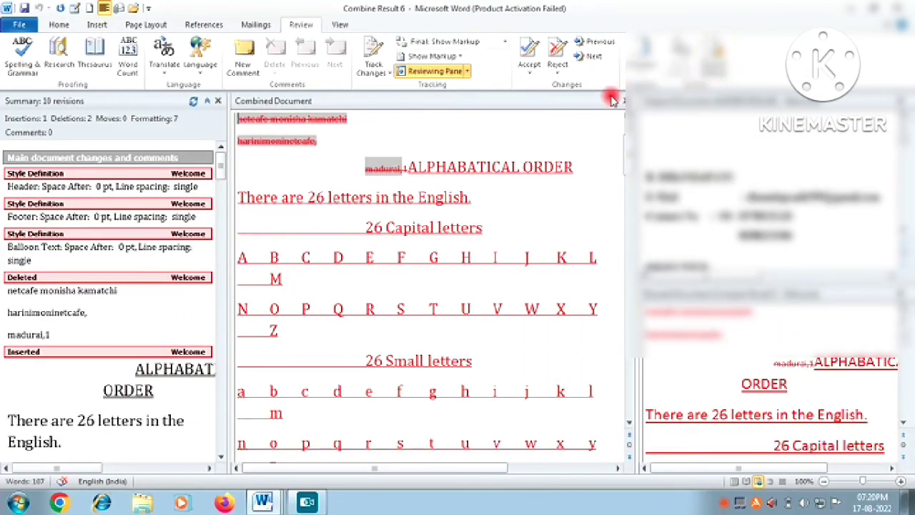
Step: Reject the formatting, style-definition and header-deletion revisions, leaving 6 revisions
left_click(559, 56)
left_click(558, 56)
left_click(558, 55)
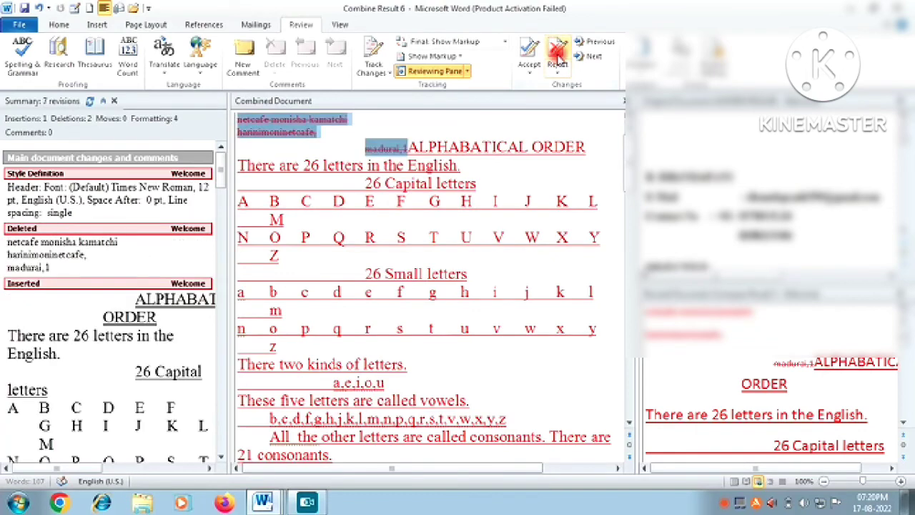
left_click(559, 56)
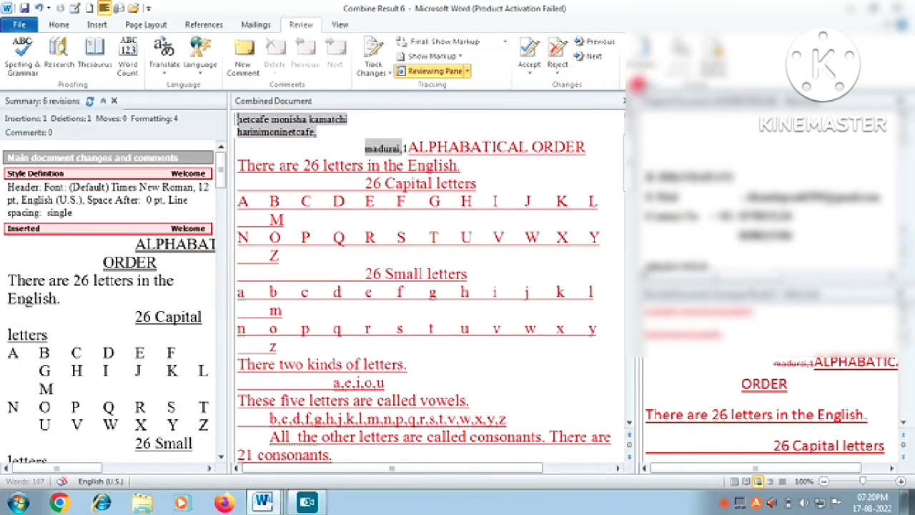
Step: Show the original source document beside the combined result, then hide the source documents
left_click(641, 69)
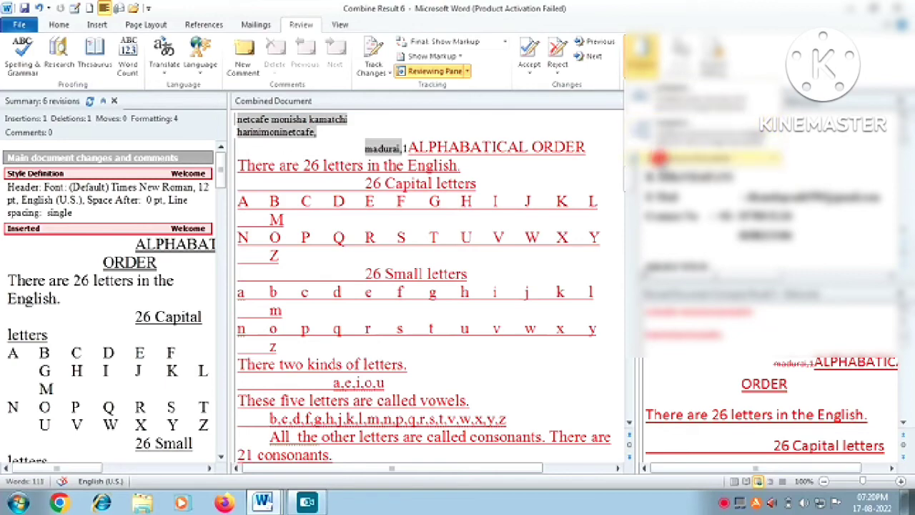
mouse_move(660, 157)
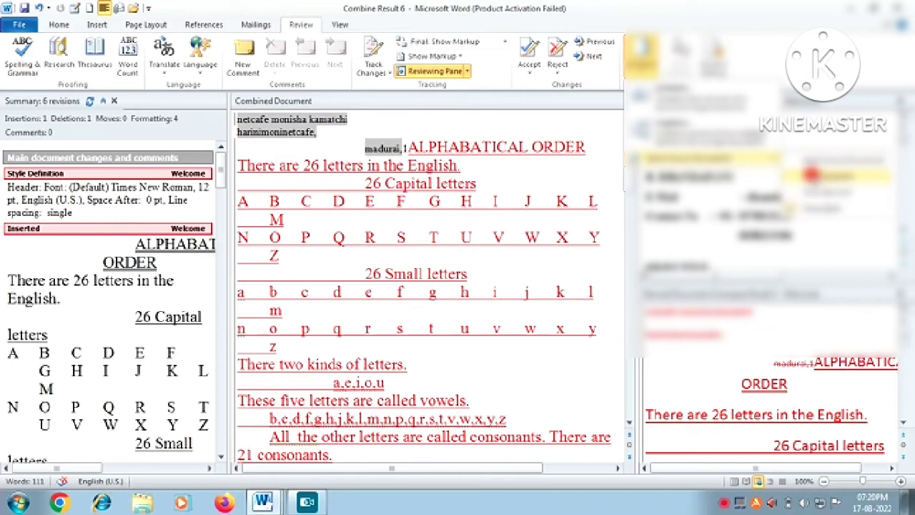
left_click(812, 173)
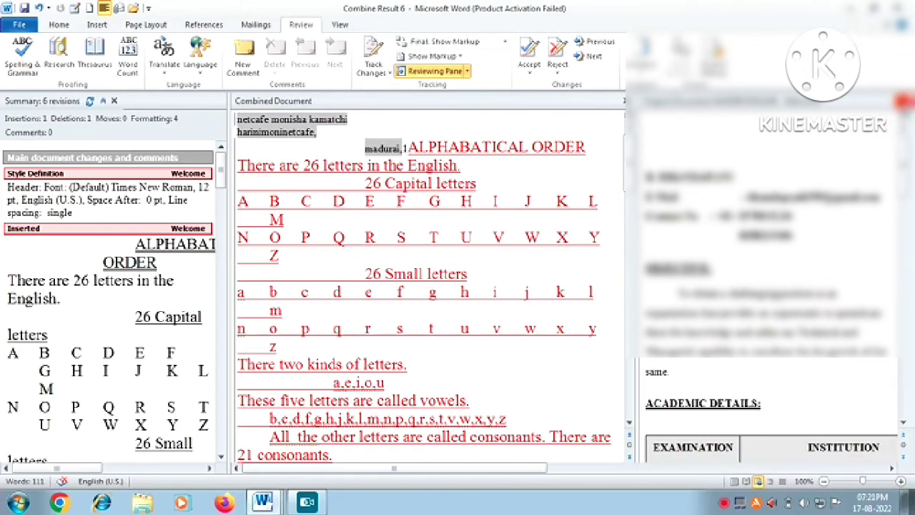
left_click(905, 101)
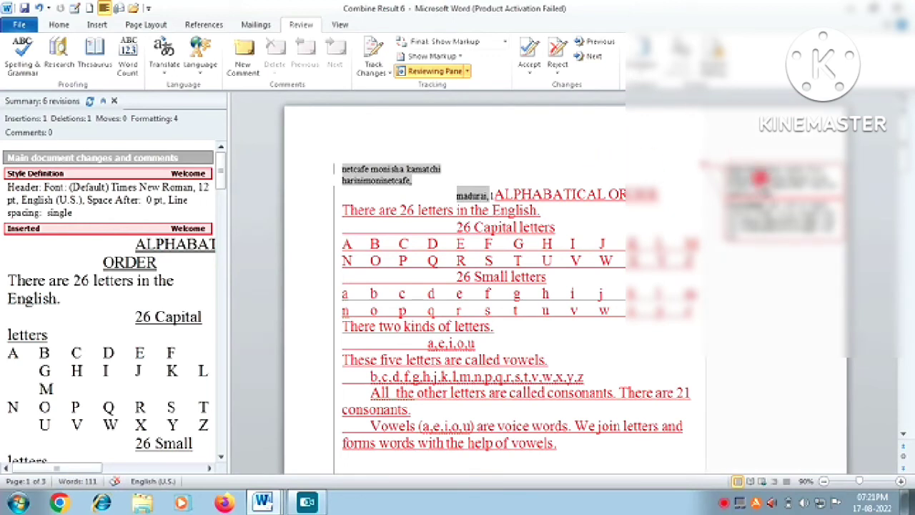
mouse_move(758, 179)
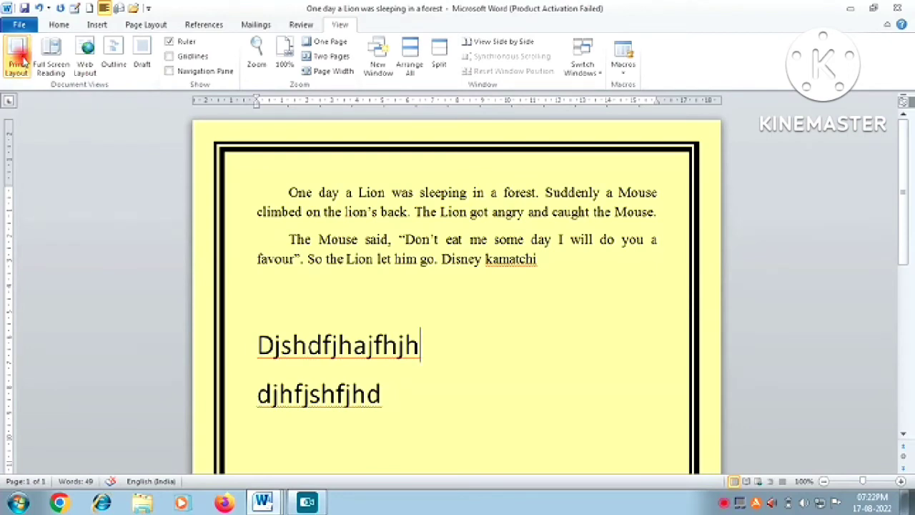
left_click(54, 57)
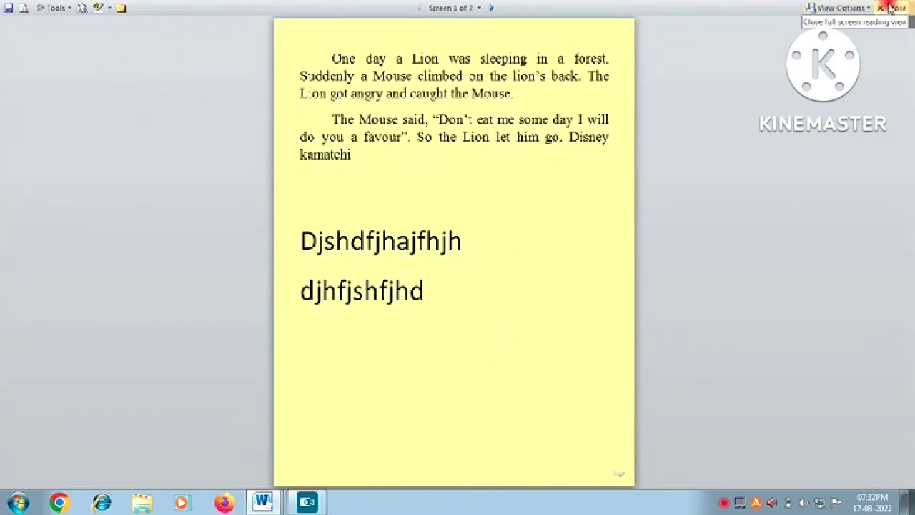
left_click(851, 8)
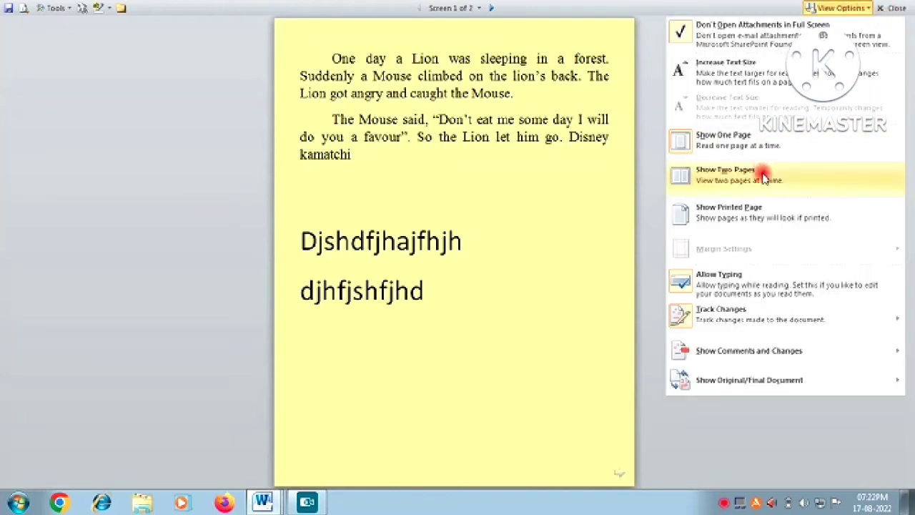
left_click(763, 176)
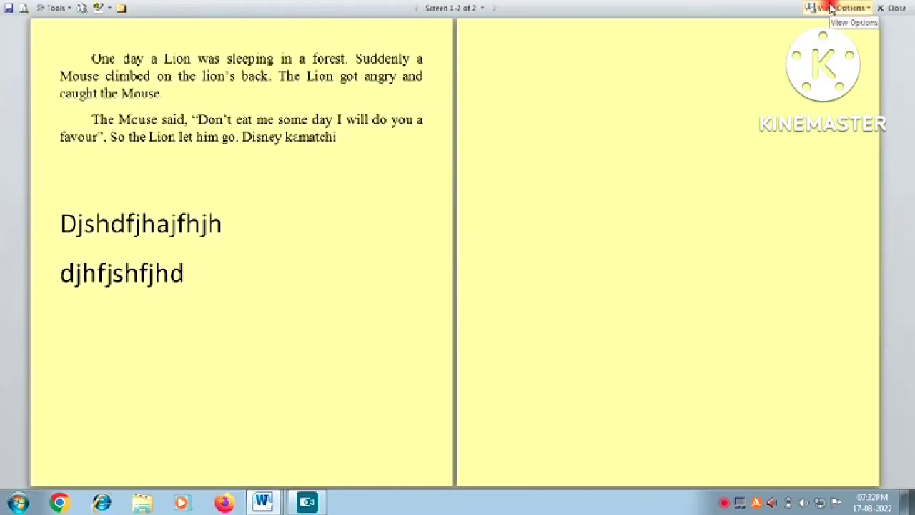
left_click(831, 7)
left_click(786, 211)
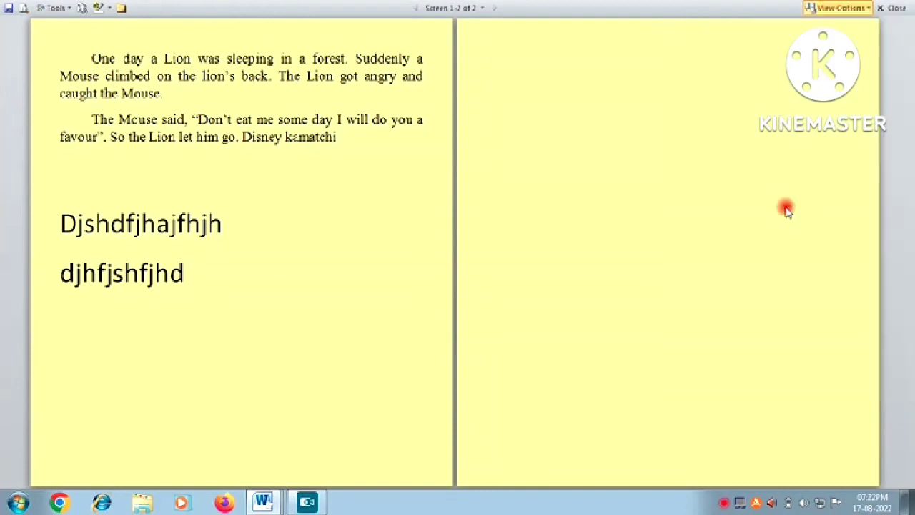
left_click(899, 13)
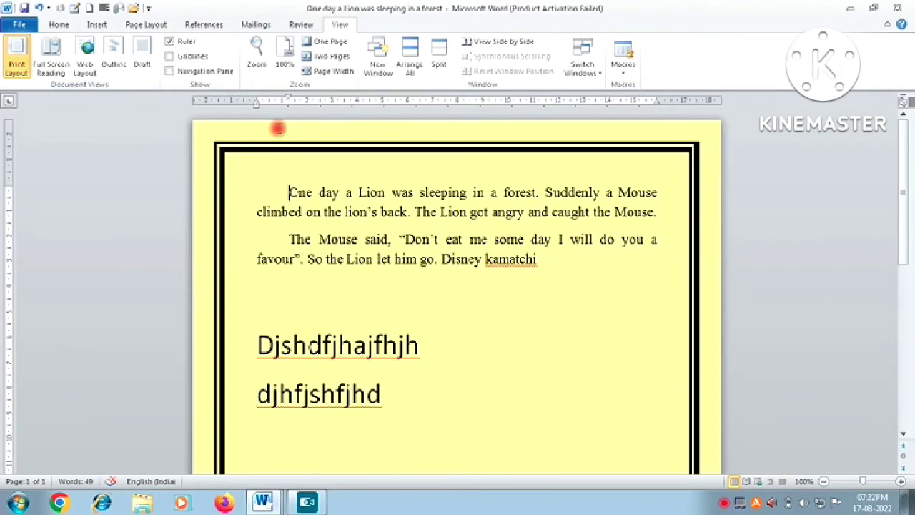
Step: View the story in Web Layout, then switch it to Outline view
left_click(86, 66)
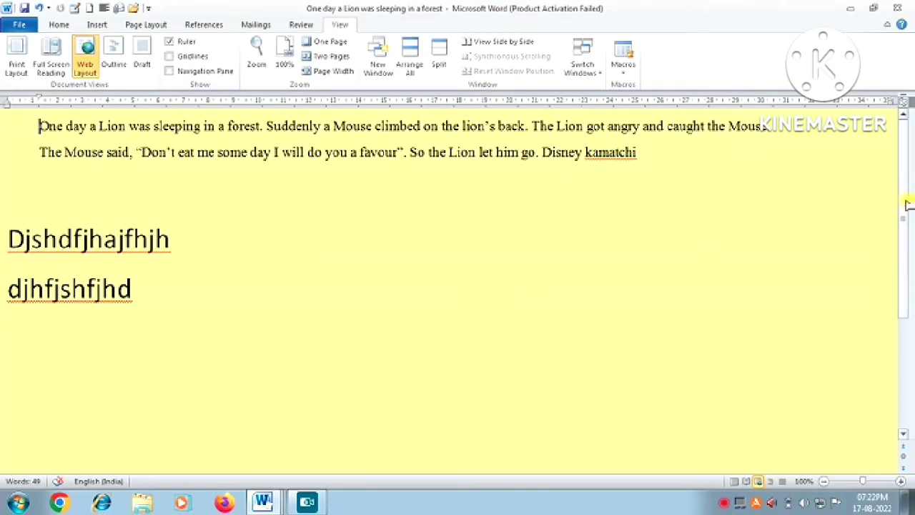
left_click_drag(907, 205, 903, 96)
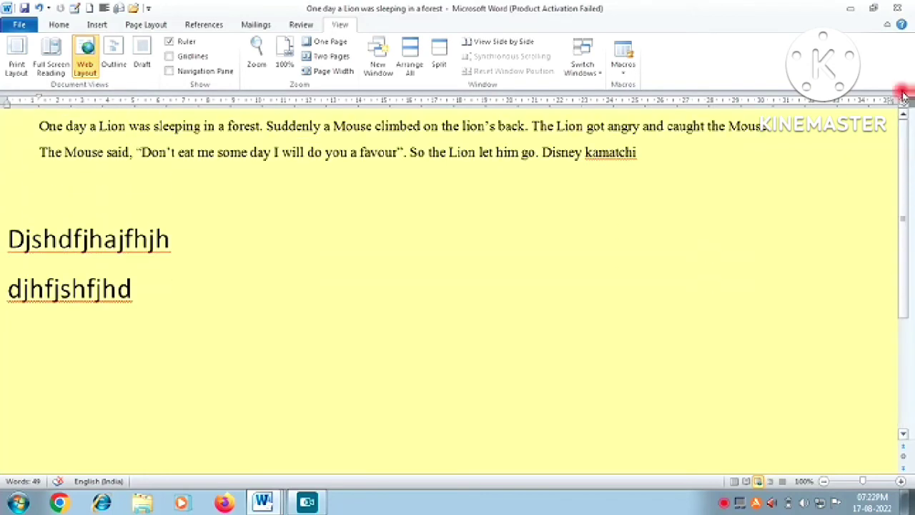
left_click(115, 62)
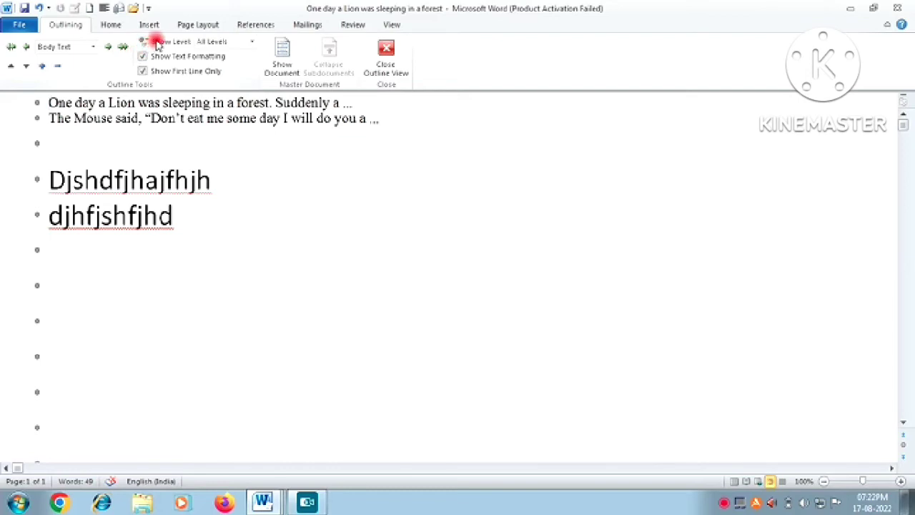
Step: Browse the outline level list and master document tools, then close Outline view
left_click(234, 42)
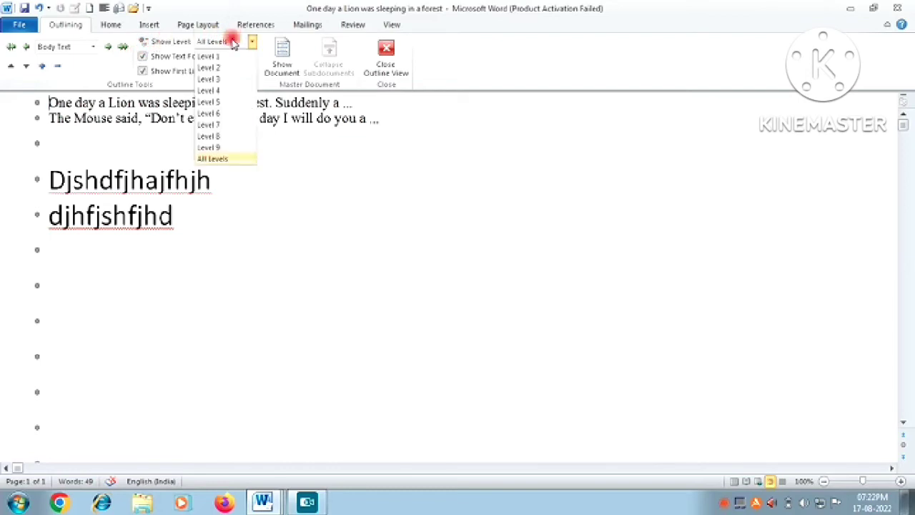
left_click(234, 42)
left_click(284, 51)
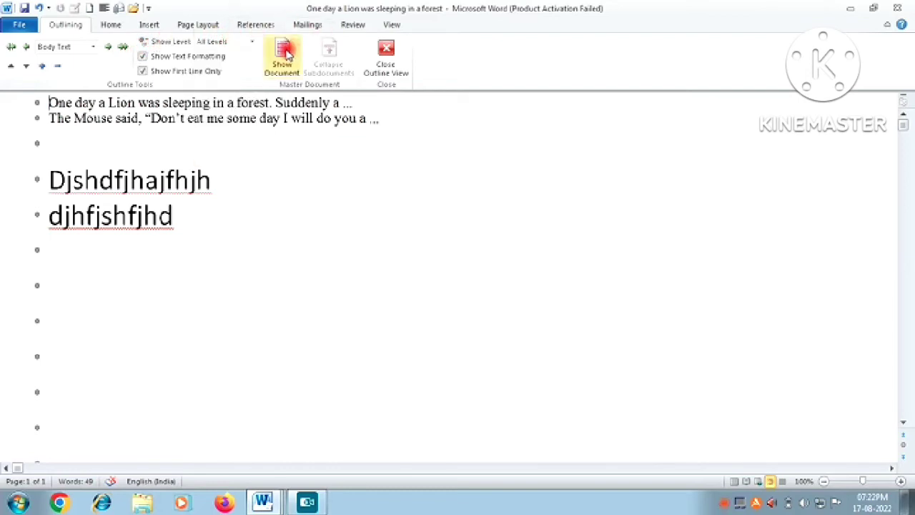
left_click(286, 53)
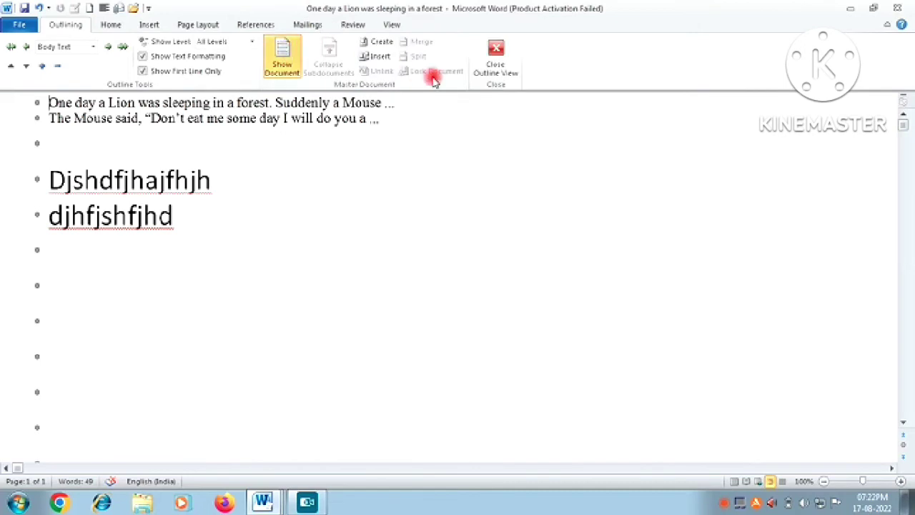
left_click(489, 58)
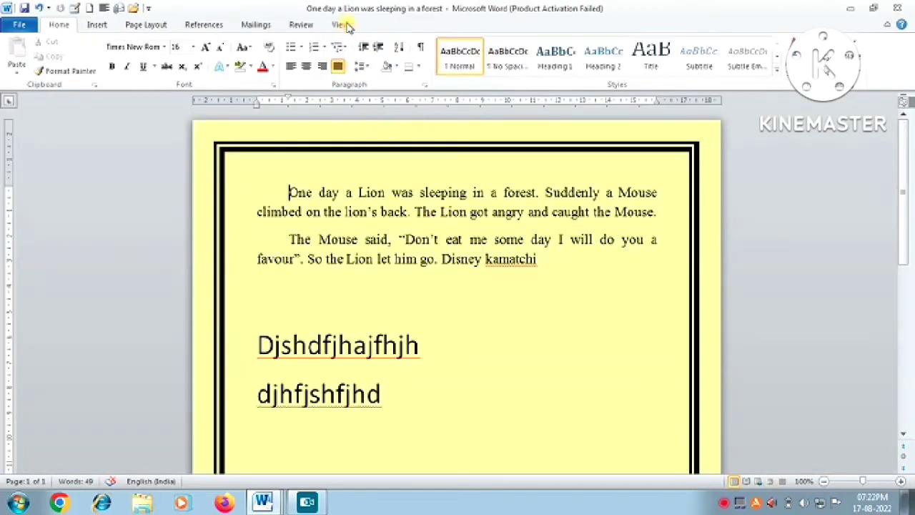
Step: Switch the story to Draft view, then back to Print Layout
left_click(341, 25)
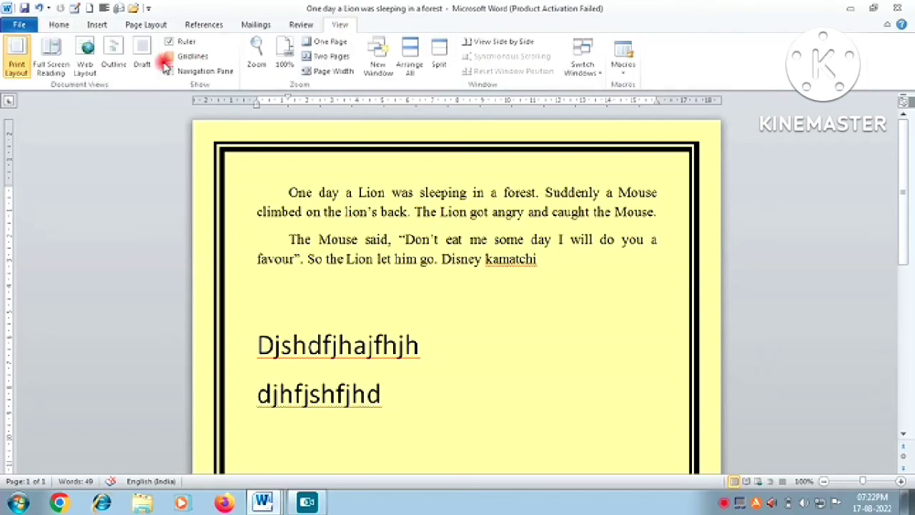
left_click(143, 54)
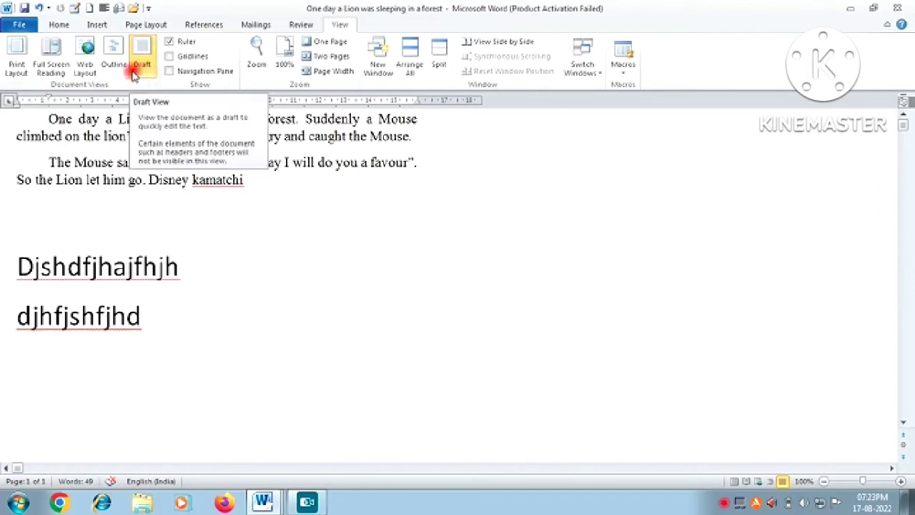
left_click(17, 63)
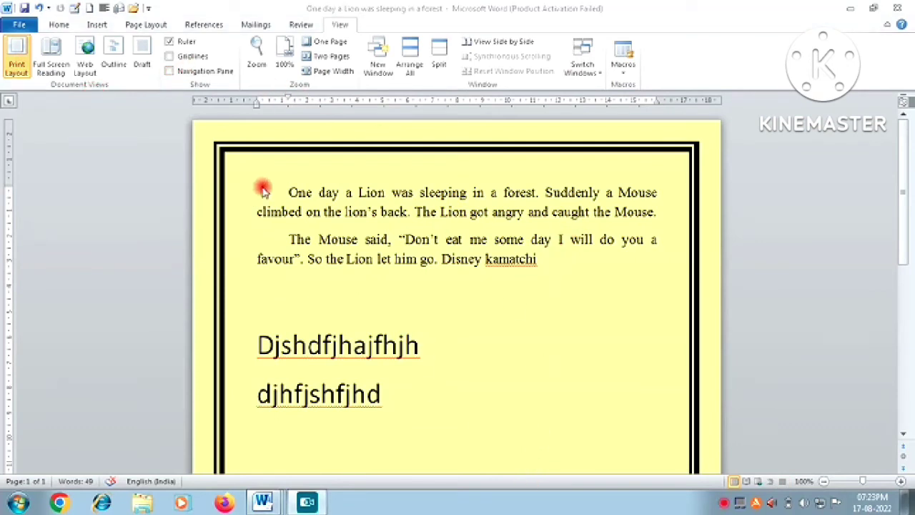
Step: Hide and restore the rulers, then turn on gridlines over the page
left_click(170, 44)
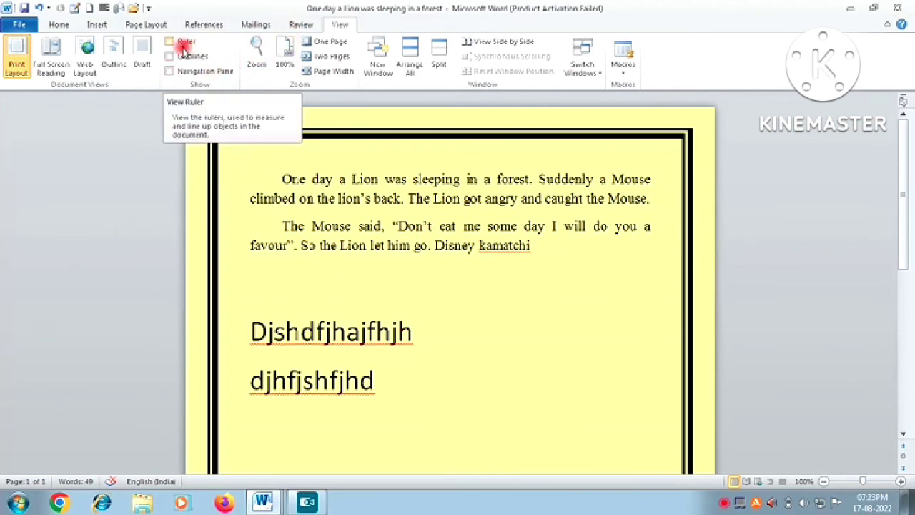
left_click(188, 45)
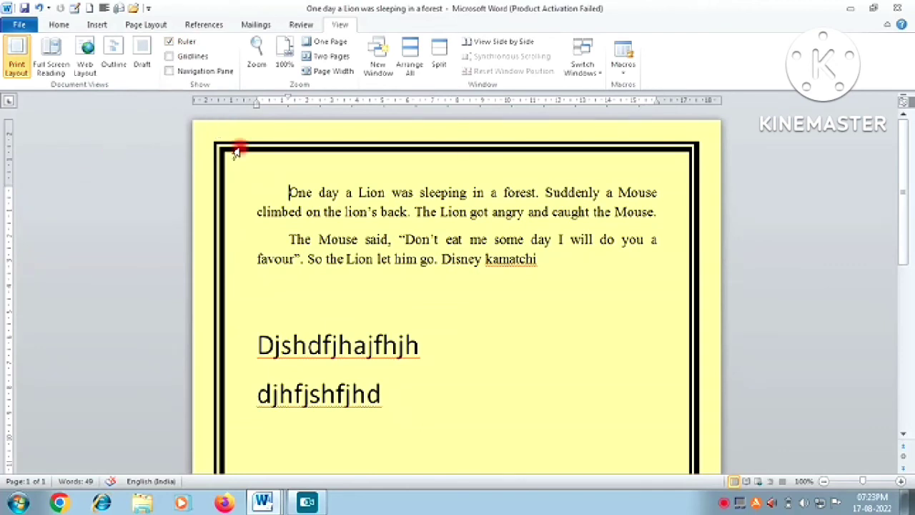
left_click(172, 58)
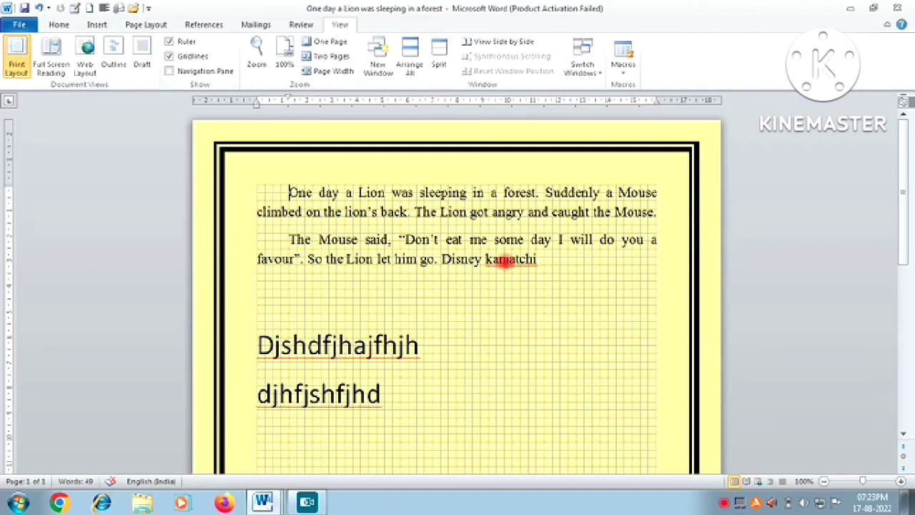
Step: Open the Navigation Pane with Ctrl+F, browse its results and headings, then close it
key("ctrl+f")
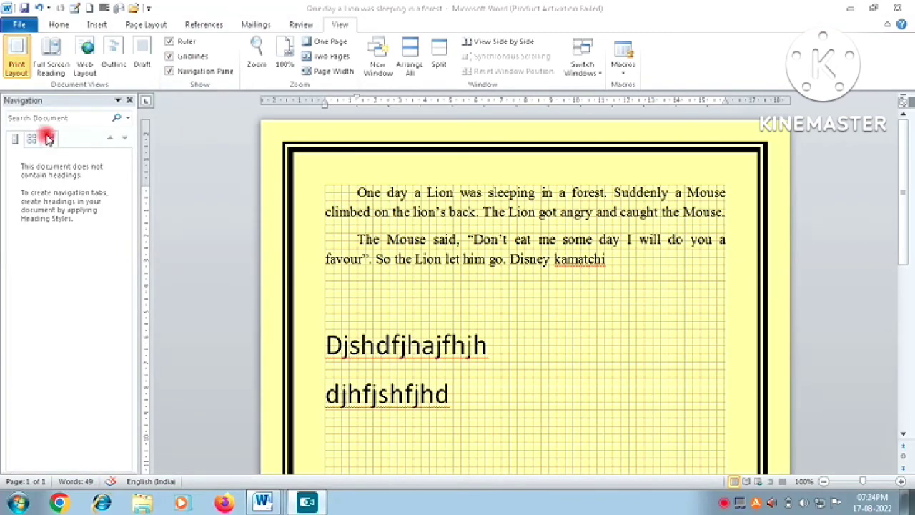
left_click(47, 138)
left_click(49, 140)
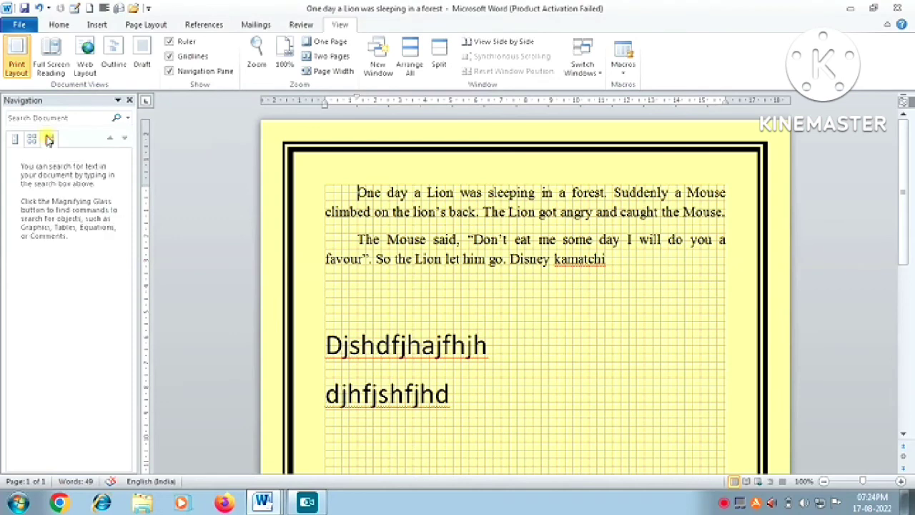
left_click(9, 140)
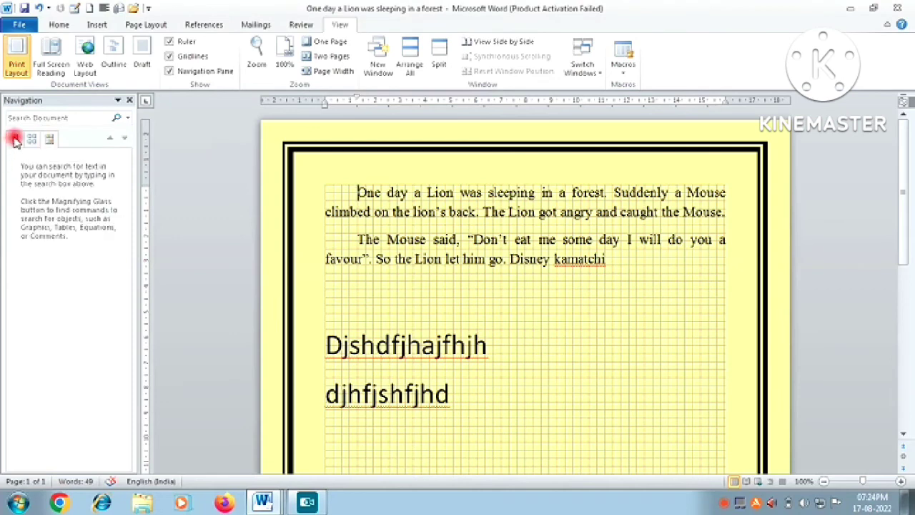
left_click(117, 117)
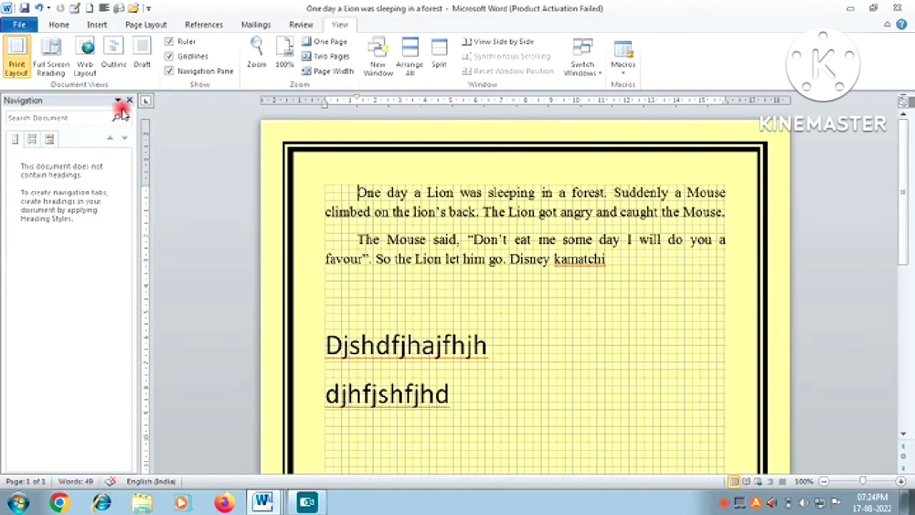
left_click(132, 103)
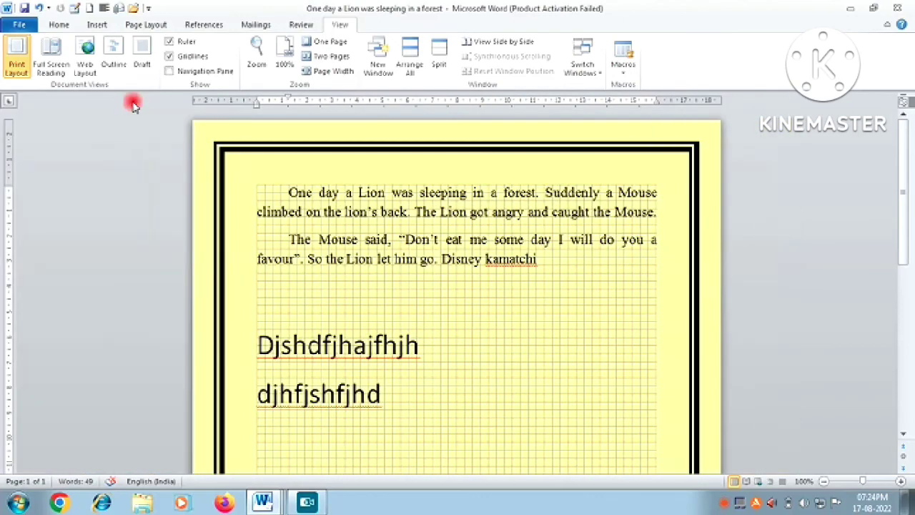
left_click(169, 72)
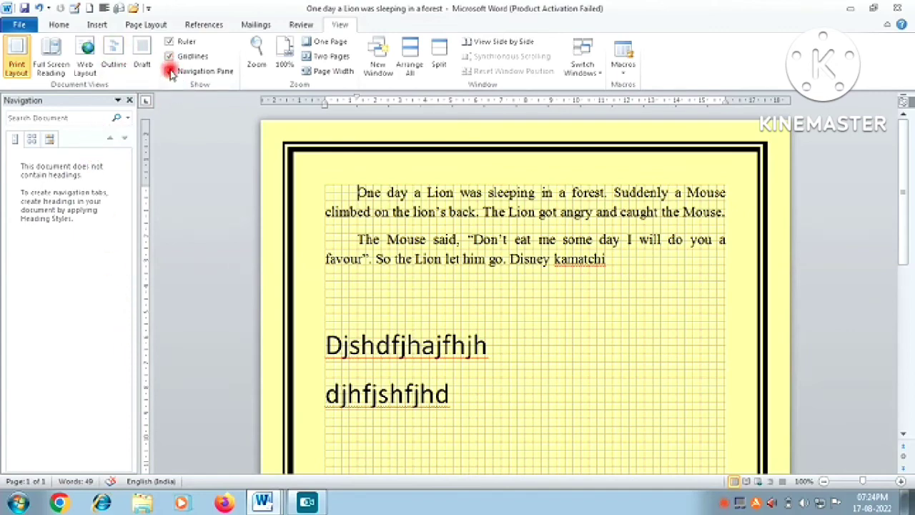
left_click(169, 71)
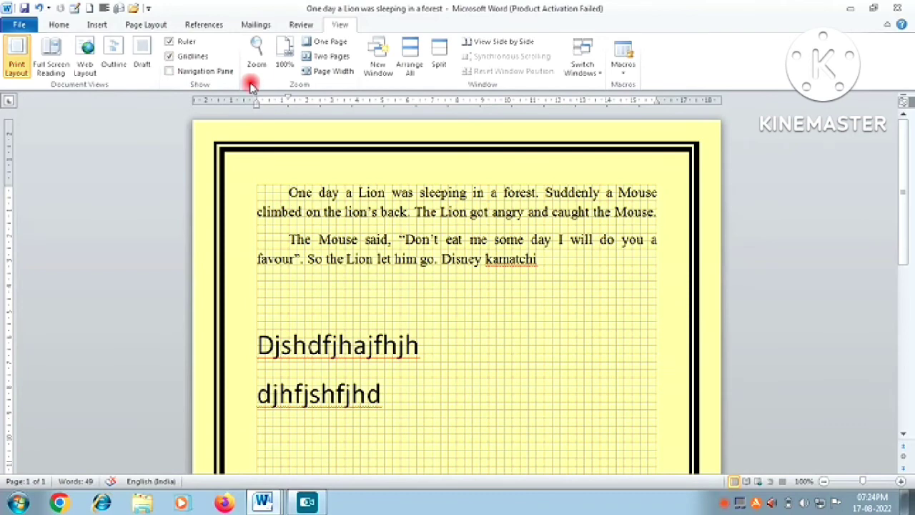
Step: Try zoom levels: 75%, 100%, One Page and Two Pages
left_click(257, 56)
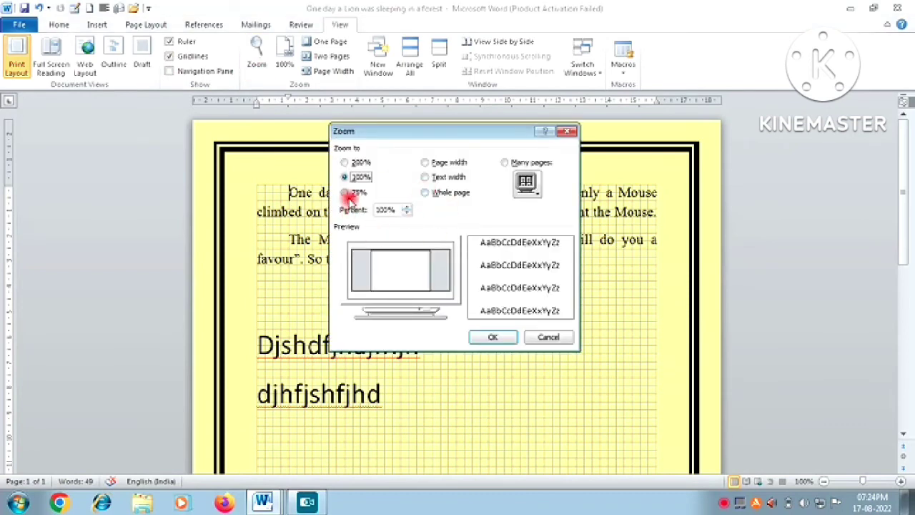
left_click(345, 193)
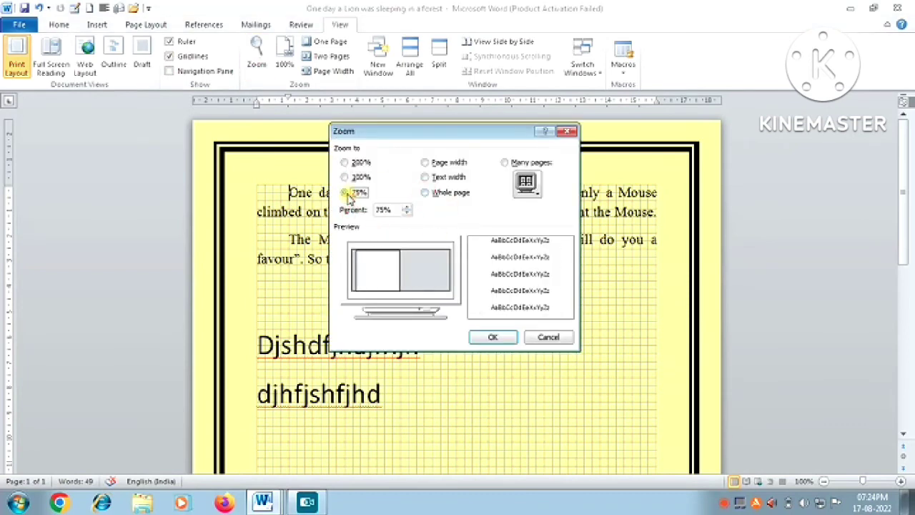
left_click(495, 338)
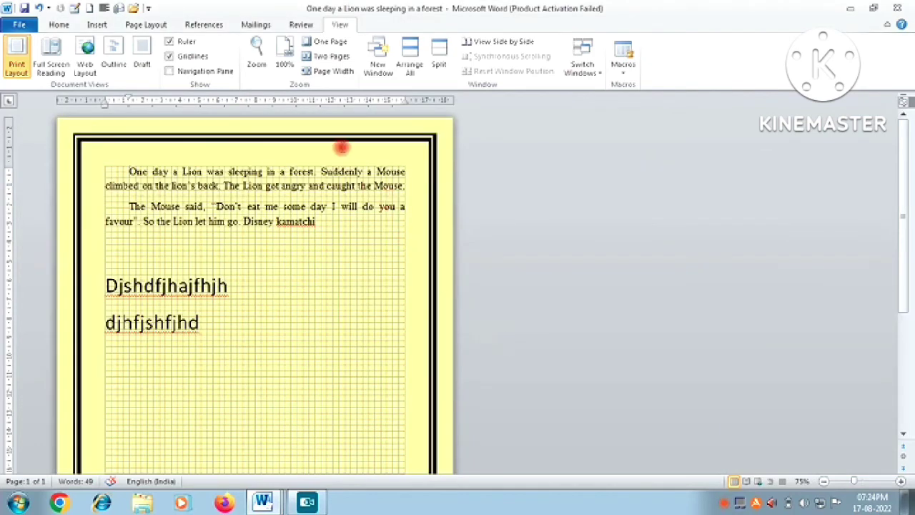
left_click(285, 63)
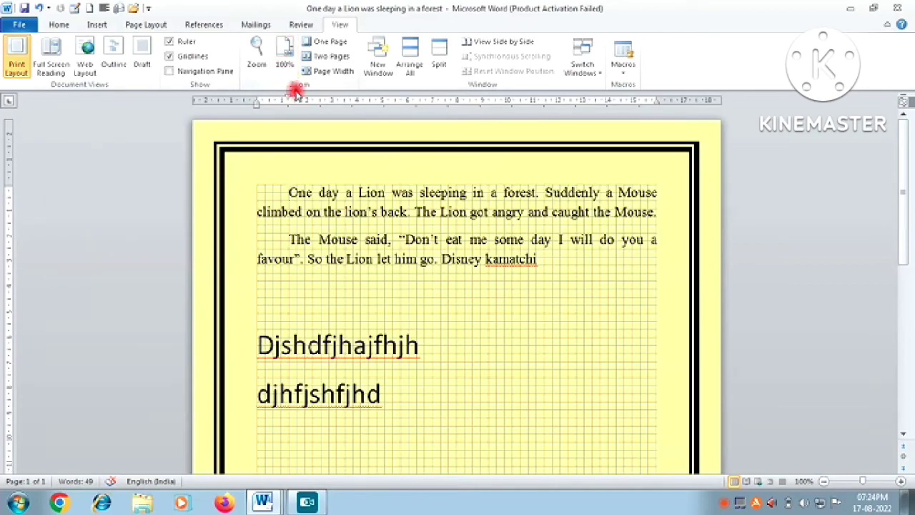
left_click(325, 42)
left_click(331, 56)
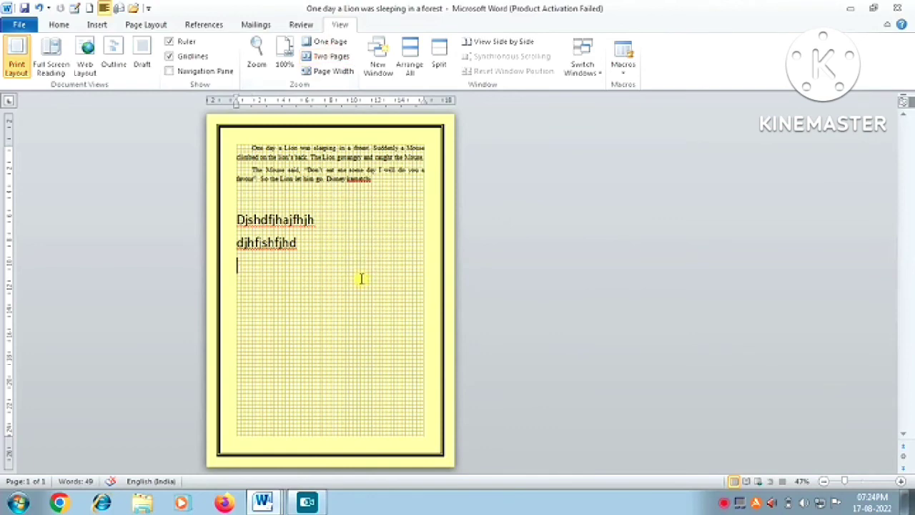
Step: Insert blank pages with Ctrl+Enter to reach five pages, then zoom to Page Width
key("ctrl+Return")
key("ctrl+Return")
key("ctrl+Return")
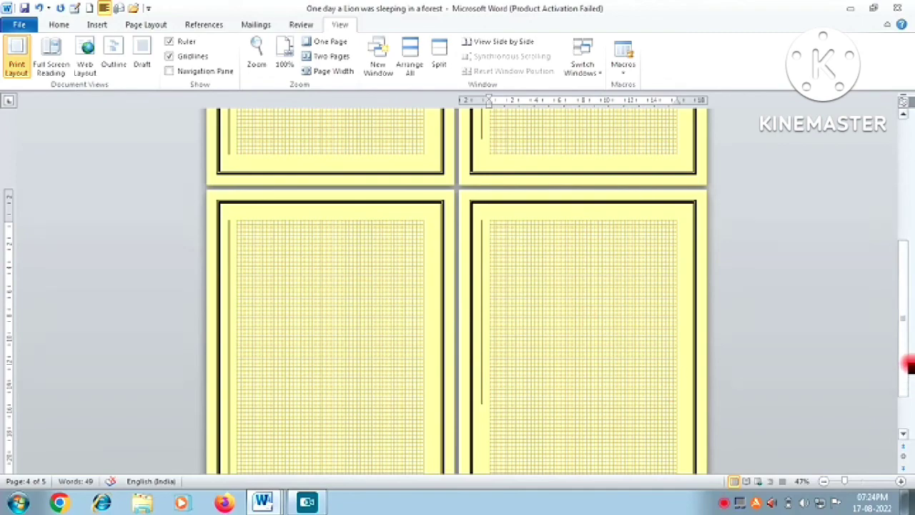
left_click_drag(908, 365, 895, 172)
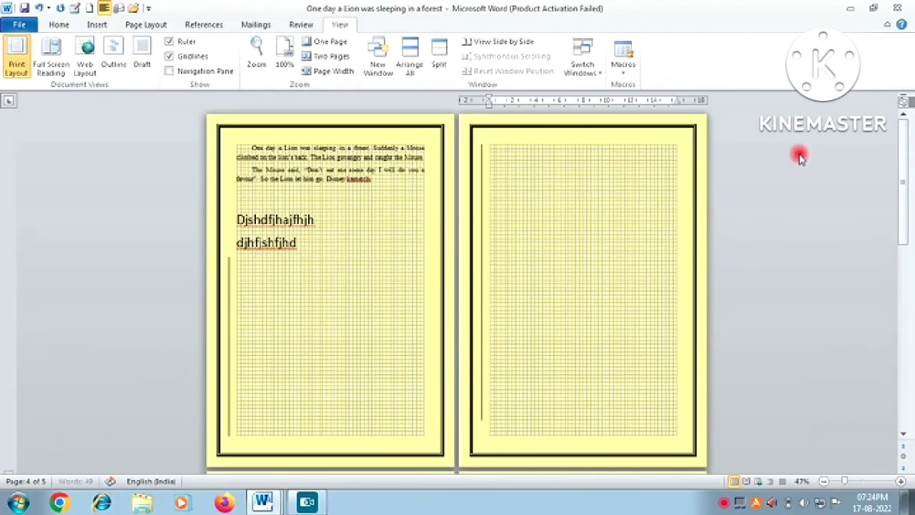
left_click(320, 74)
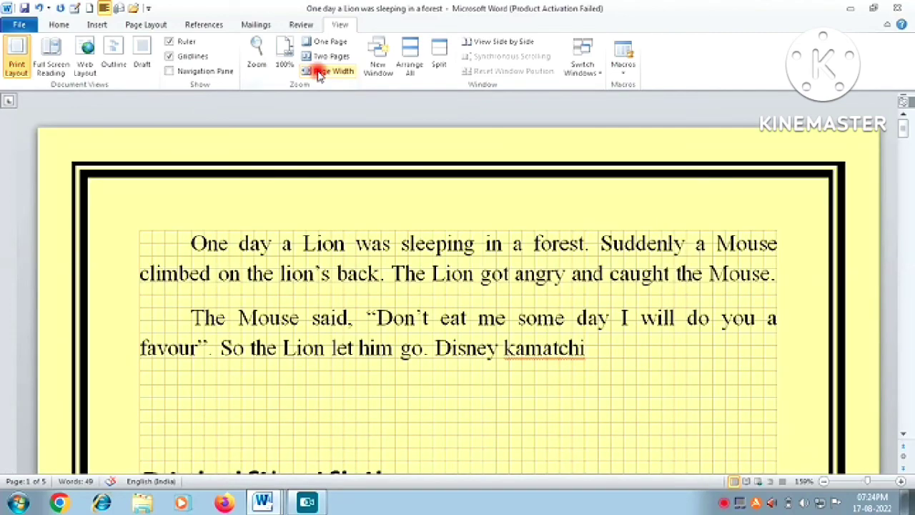
Step: Open a second window of the Lion story and Arrange All four document windows
left_click(382, 67)
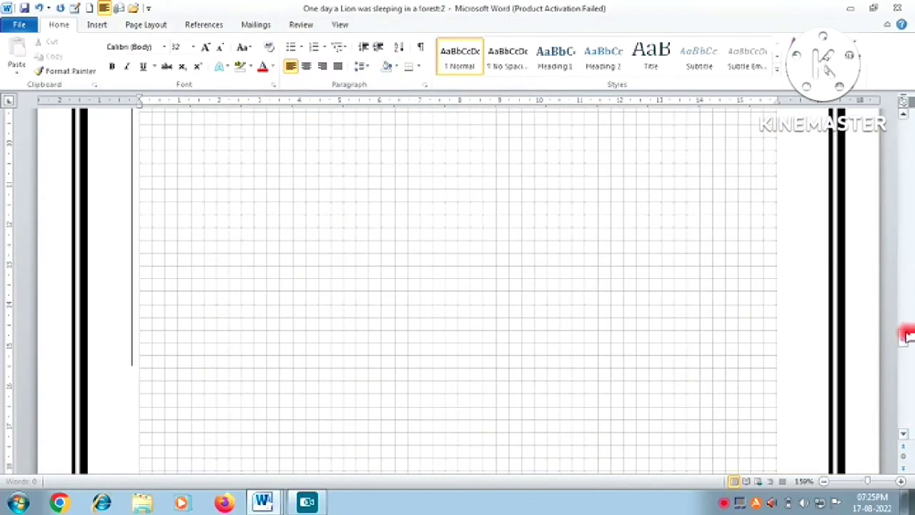
left_click_drag(904, 336, 886, 122)
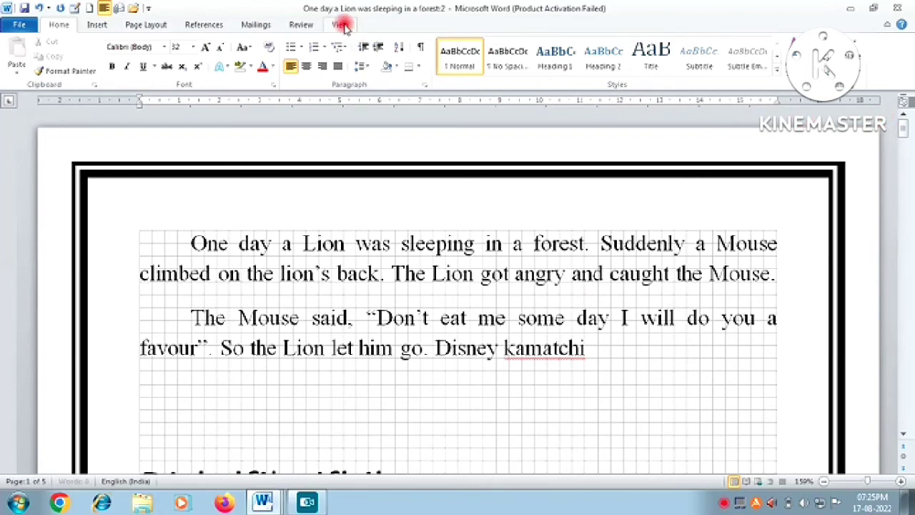
left_click(344, 26)
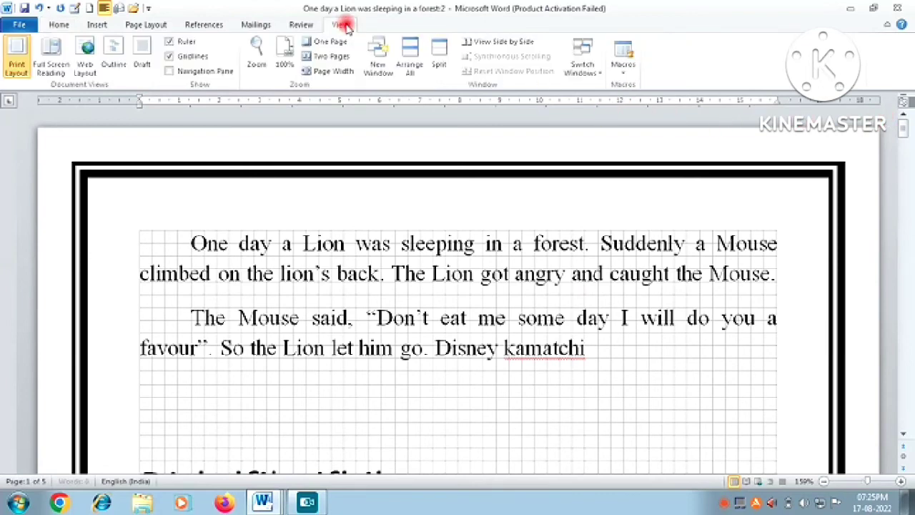
left_click(415, 58)
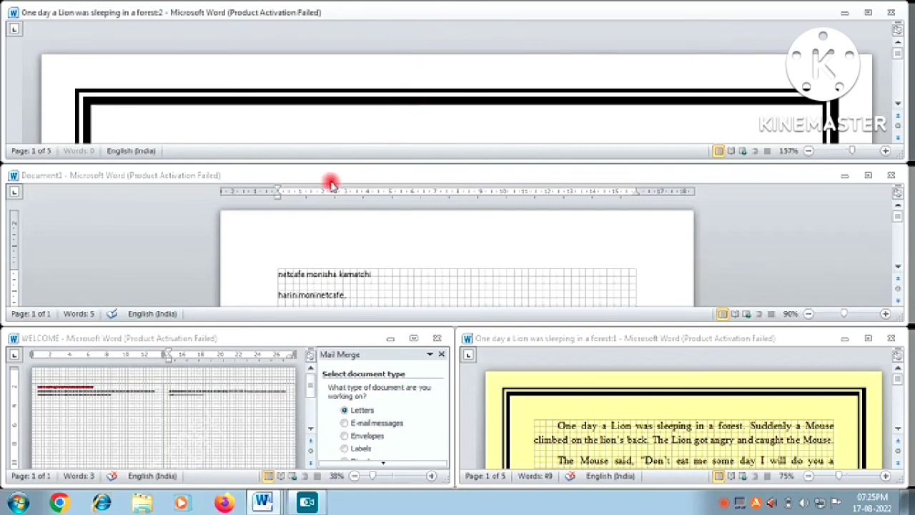
Step: Move the Document1, WELCOME and Lion story windows up on screen
mouse_move(335, 175)
left_mouse_down()
mouse_move(380, 209)
mouse_move(358, 98)
left_mouse_up()
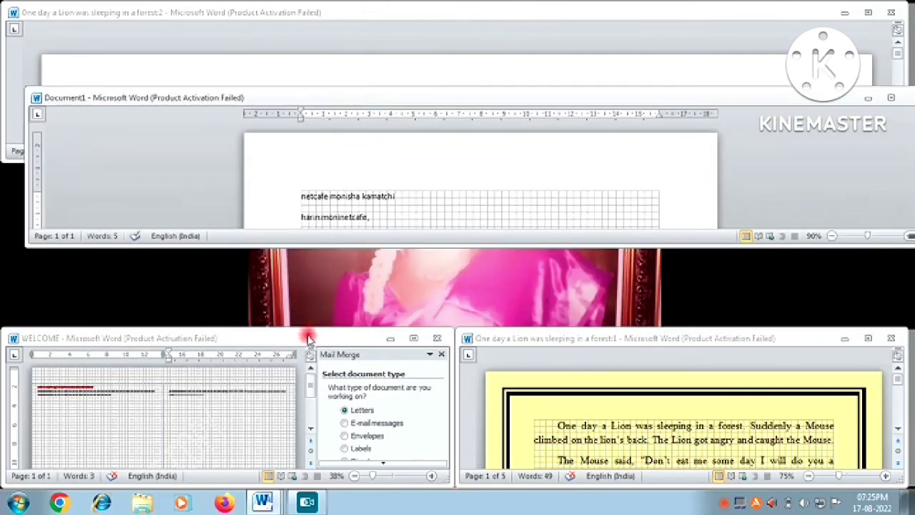
left_click_drag(309, 339, 296, 242)
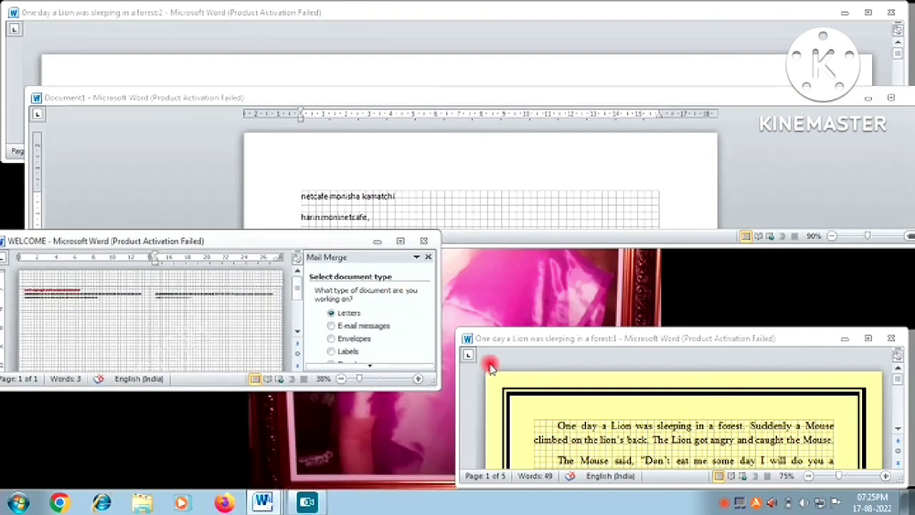
mouse_move(516, 342)
left_mouse_down()
mouse_move(504, 216)
mouse_move(518, 242)
left_mouse_up()
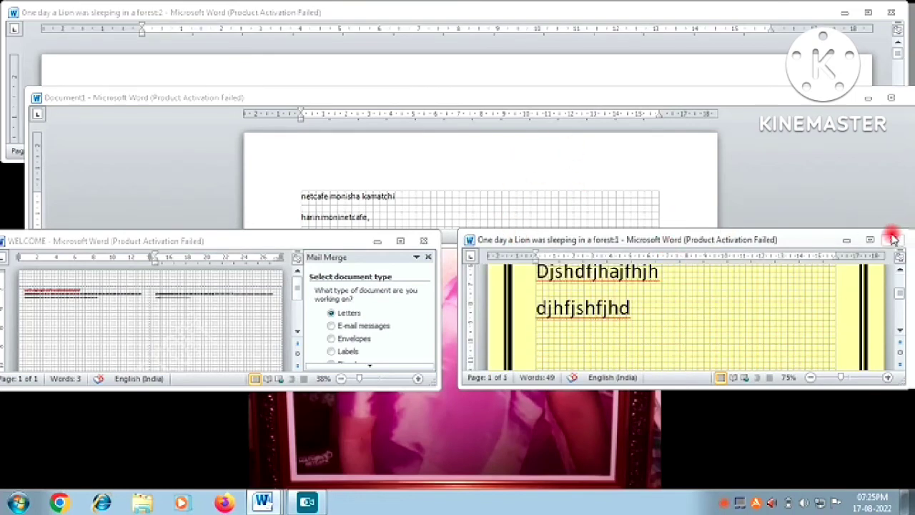
Step: Close the second story window, Document1 and WELCOME without saving, then maximize the story
left_click(897, 15)
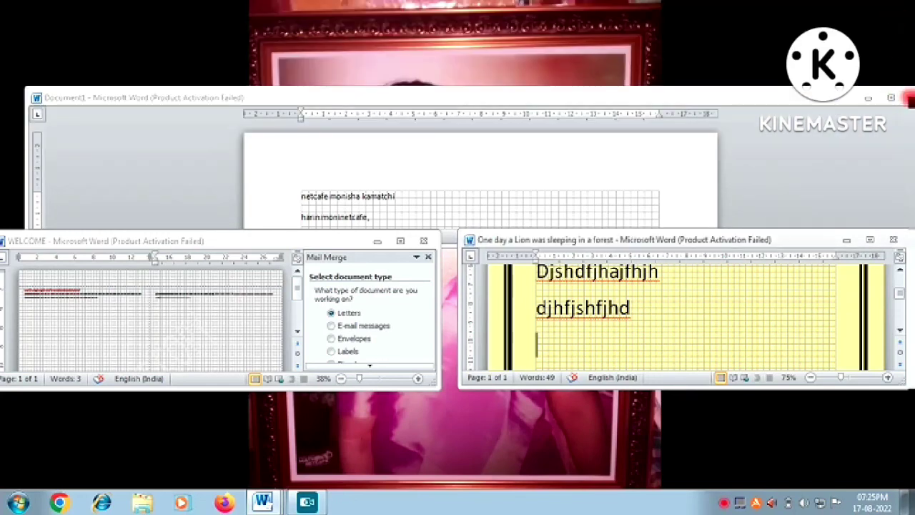
left_click(909, 100)
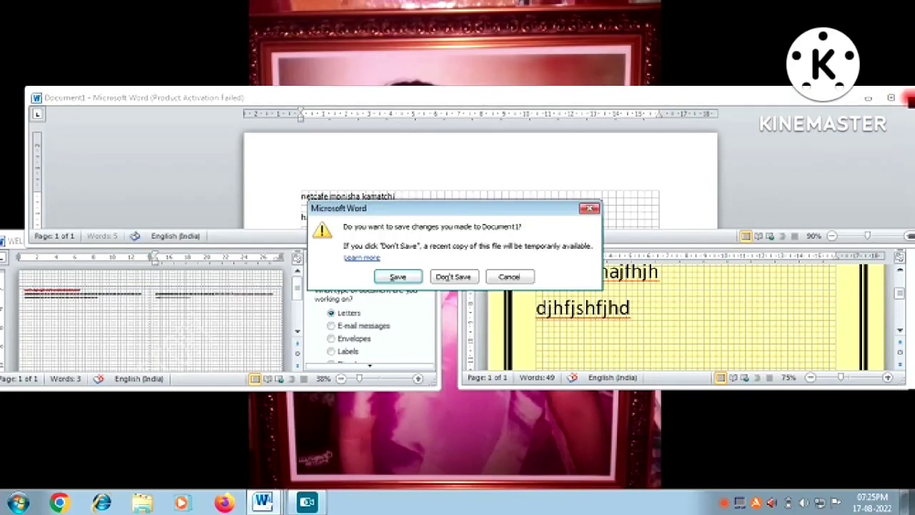
left_click(448, 279)
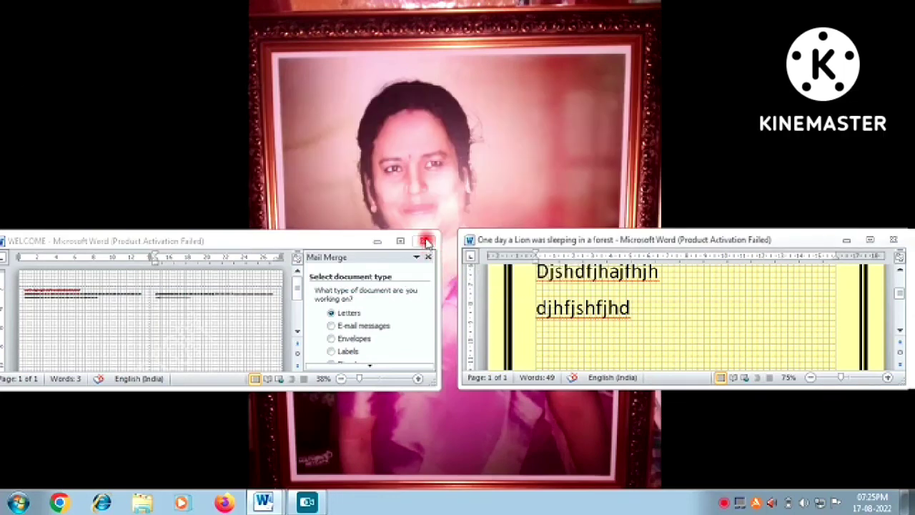
left_click(426, 241)
left_click(446, 276)
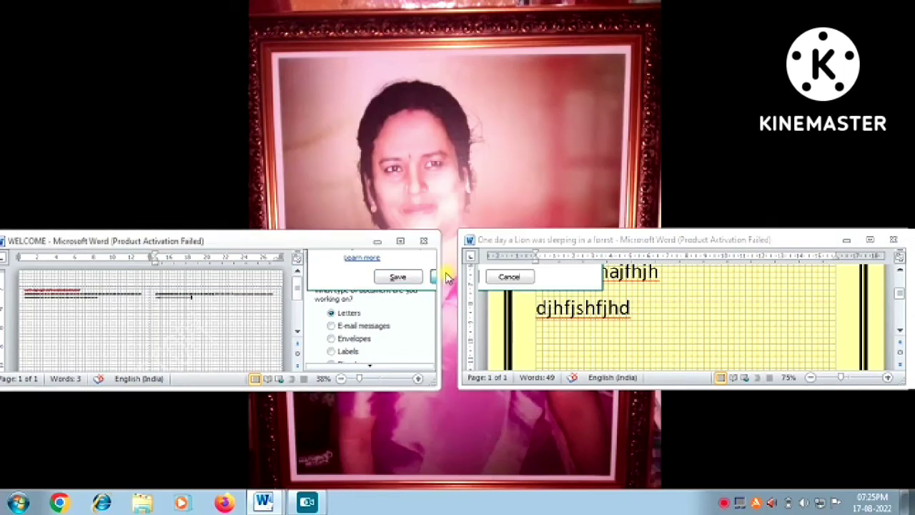
left_click(870, 242)
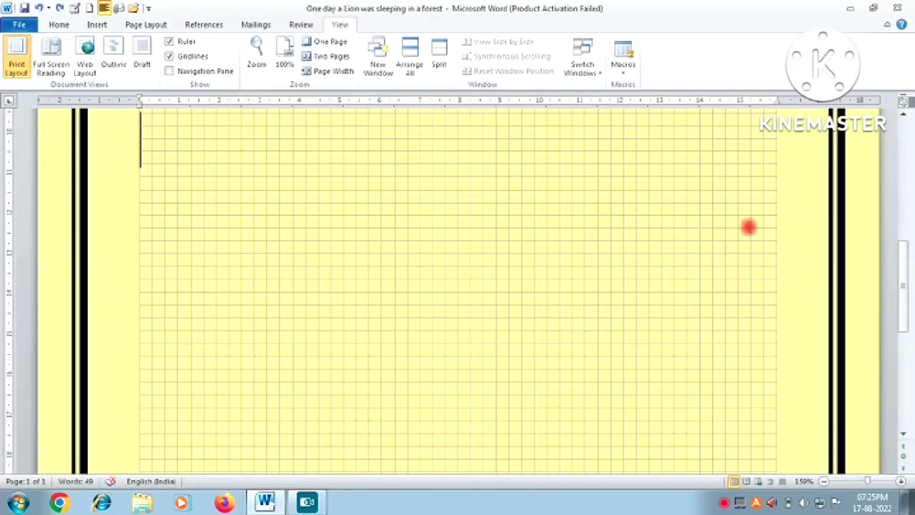
left_click_drag(905, 255, 892, 118)
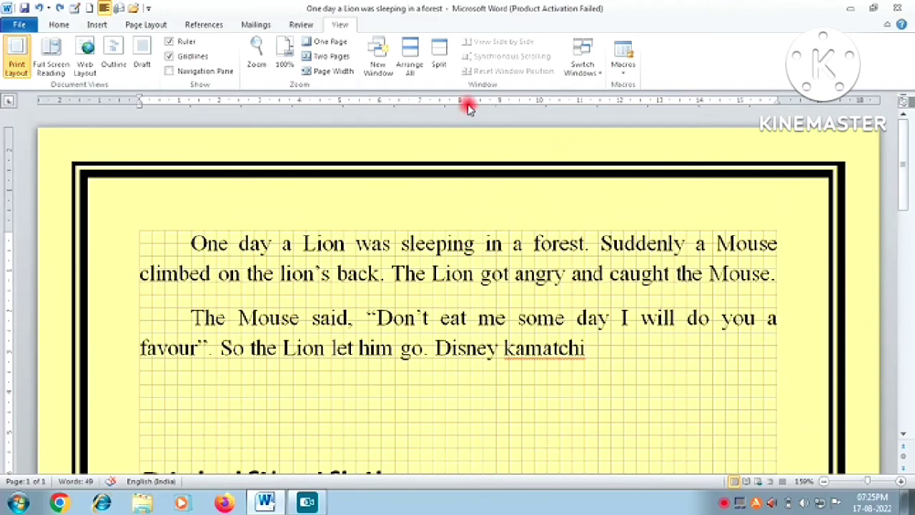
left_click(439, 46)
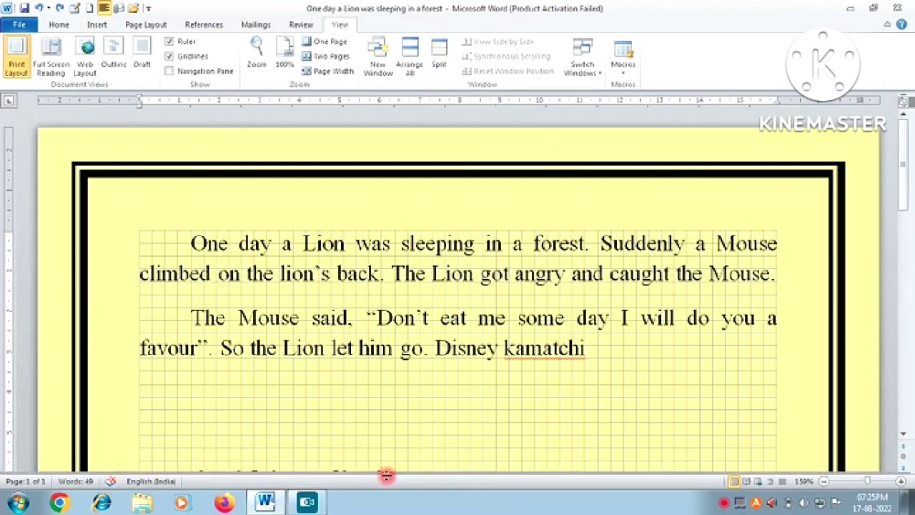
left_click(417, 294)
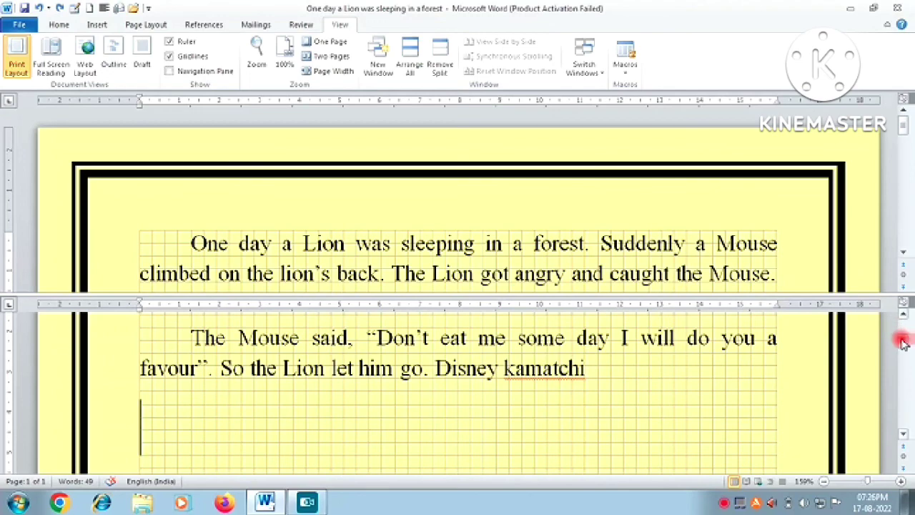
mouse_move(901, 339)
left_mouse_down()
mouse_move(903, 363)
mouse_move(901, 323)
left_mouse_up()
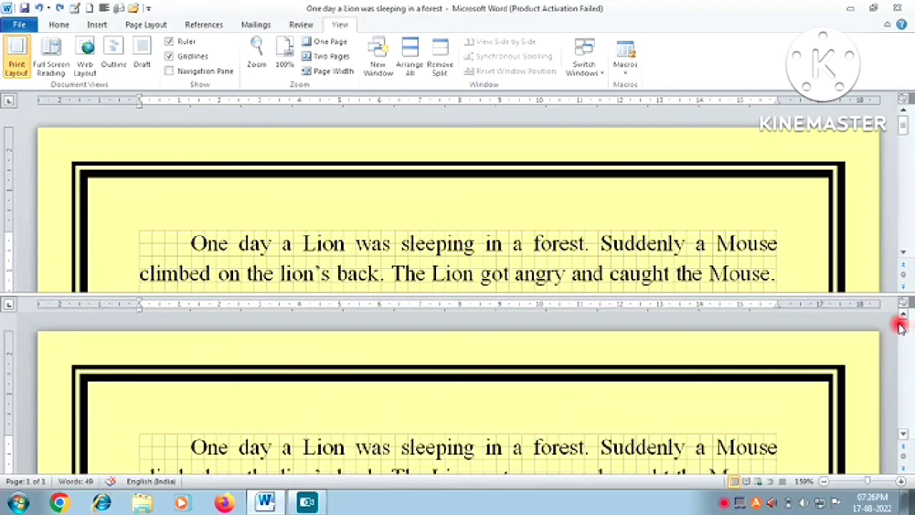
left_click_drag(901, 127, 901, 121)
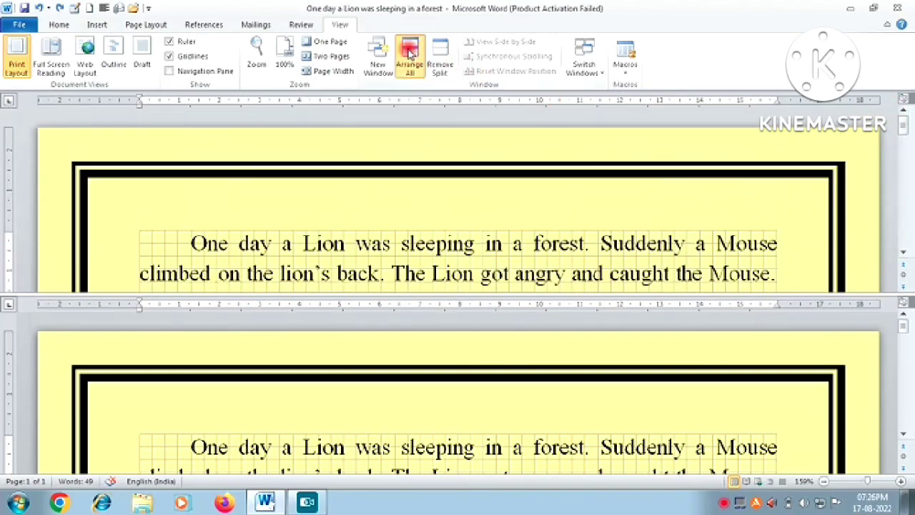
left_click(410, 54)
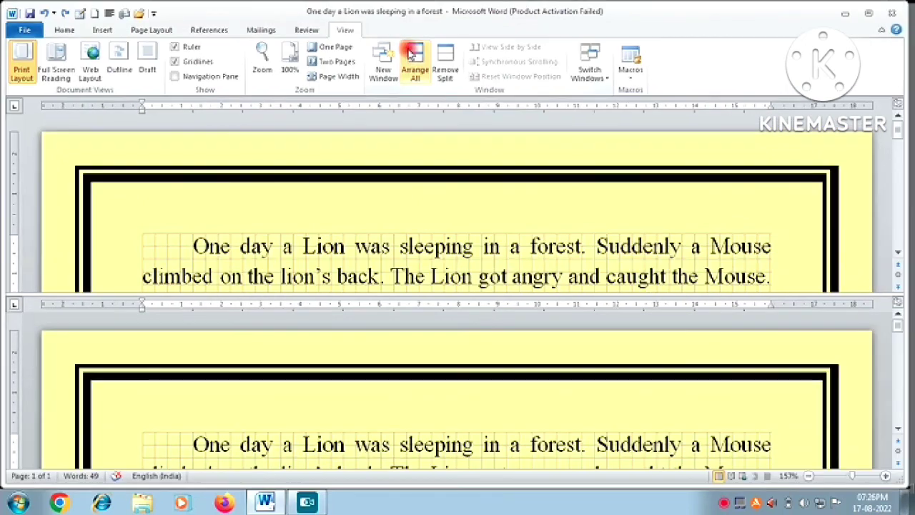
left_click(445, 61)
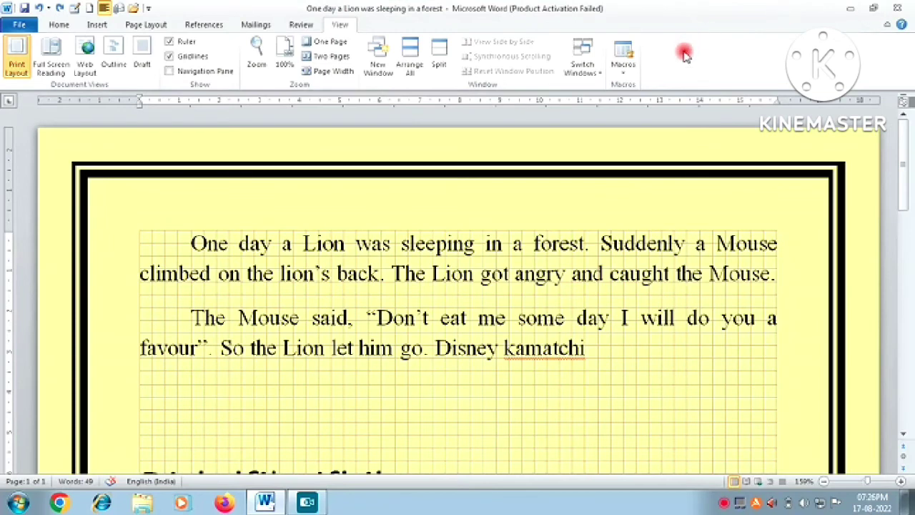
Step: Check the open windows list, then start recording Macro1 in Normal.dotm with a description
left_click(584, 71)
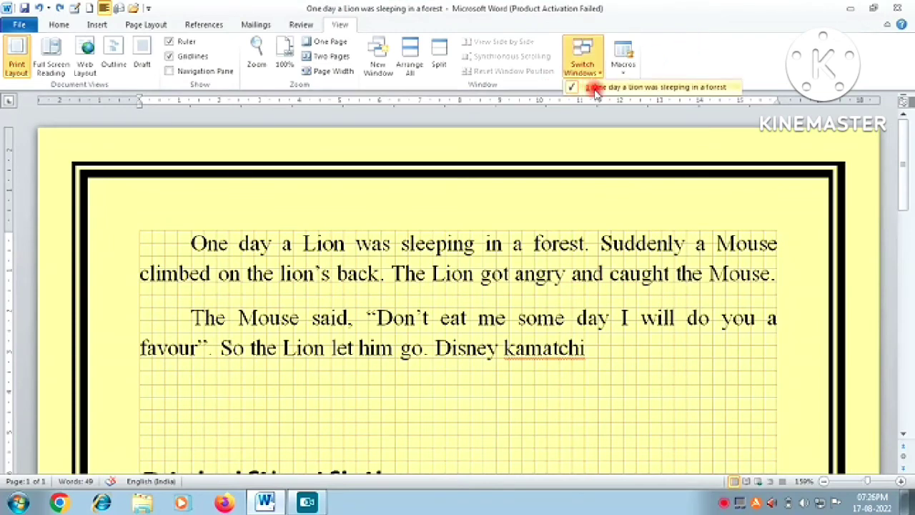
left_click(592, 87)
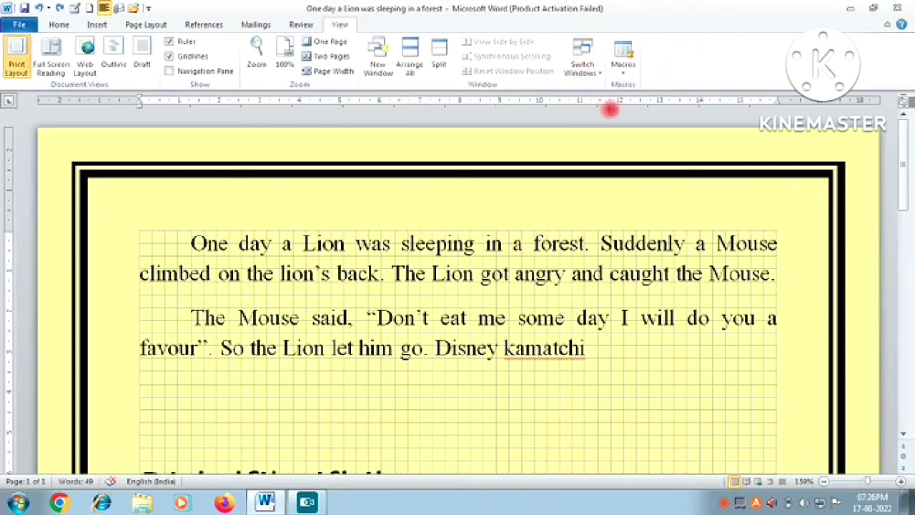
left_click(625, 65)
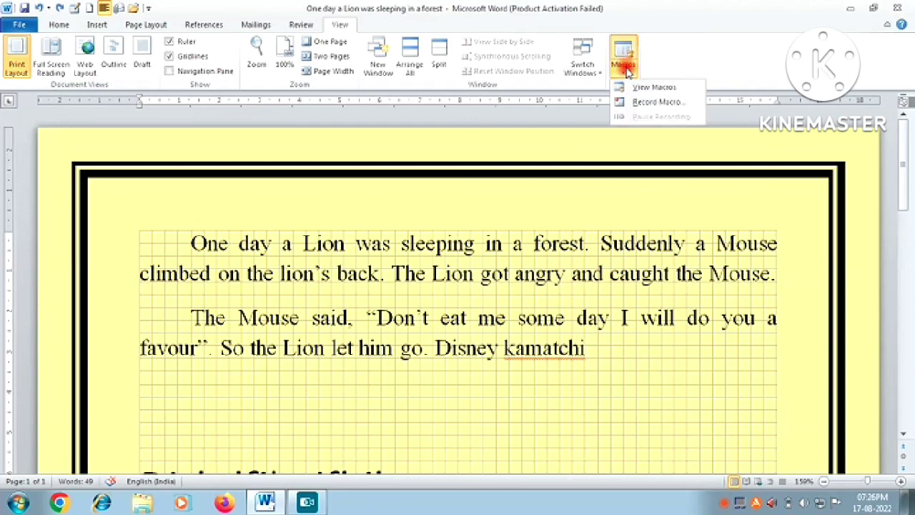
left_click(643, 87)
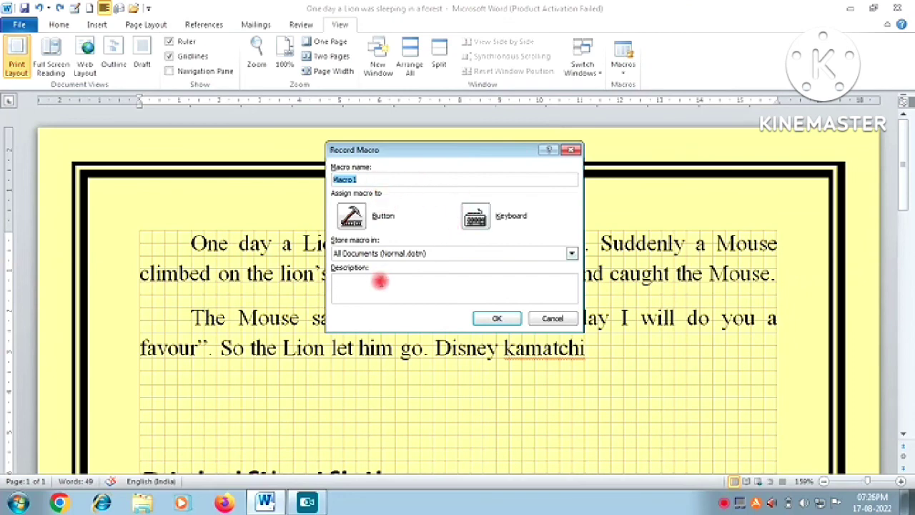
left_click(379, 281)
type("harimoni")
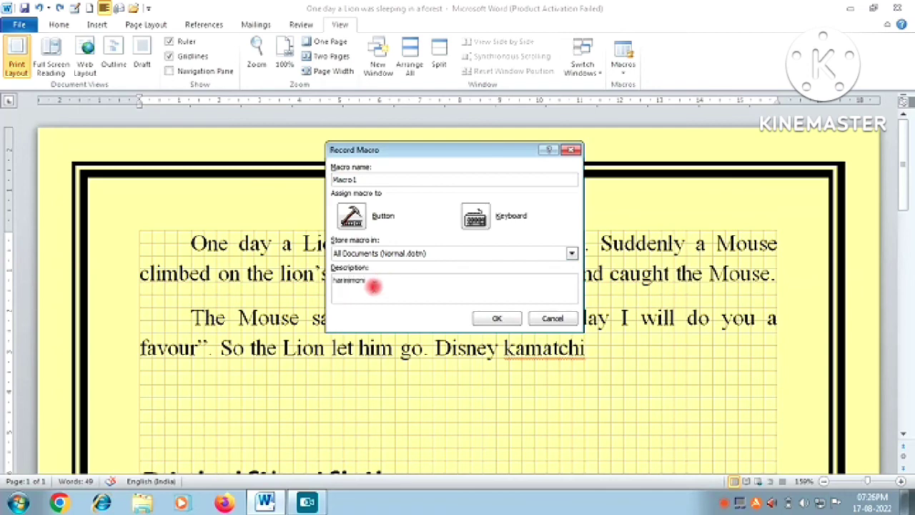
left_click(481, 319)
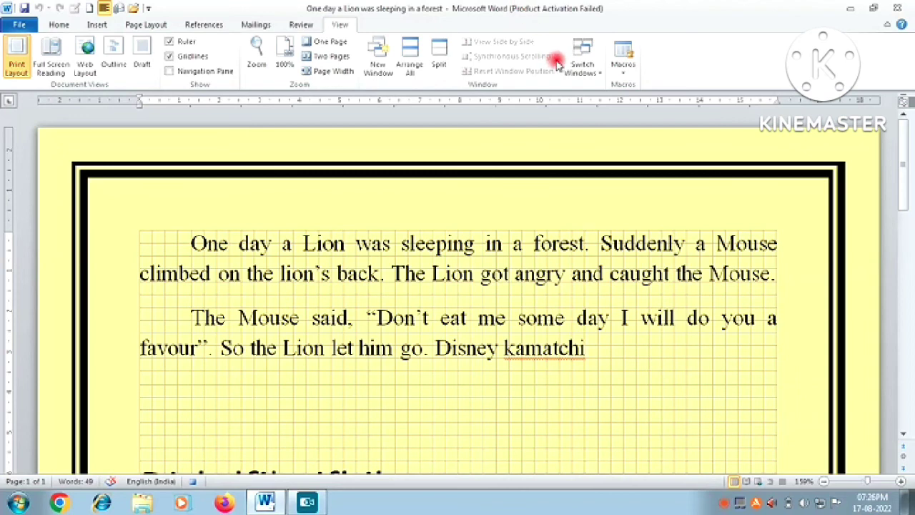
Step: List the macros to find Macro1, then open the Organizer for macro project items
left_click(617, 80)
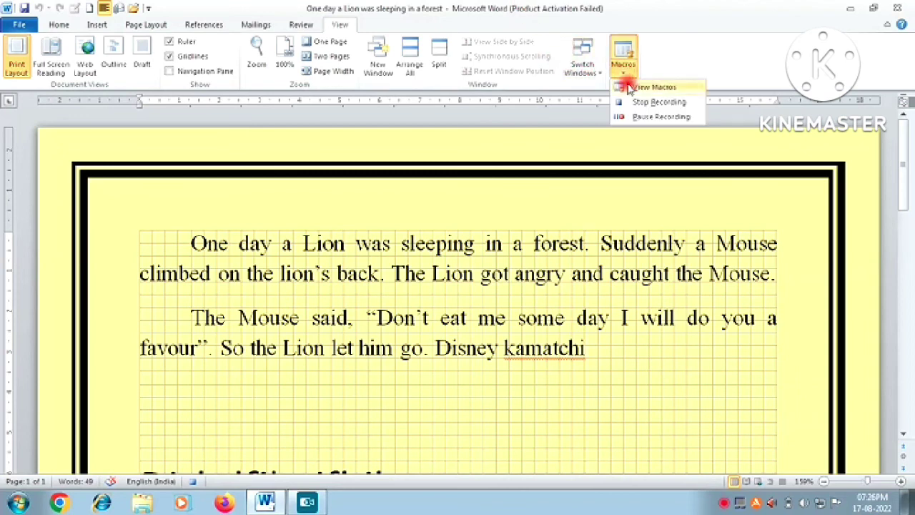
left_click(629, 87)
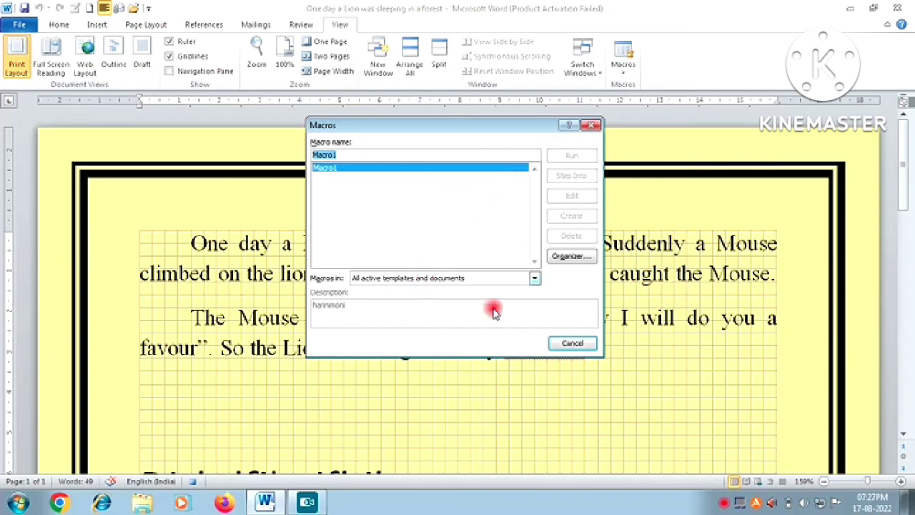
left_click(572, 256)
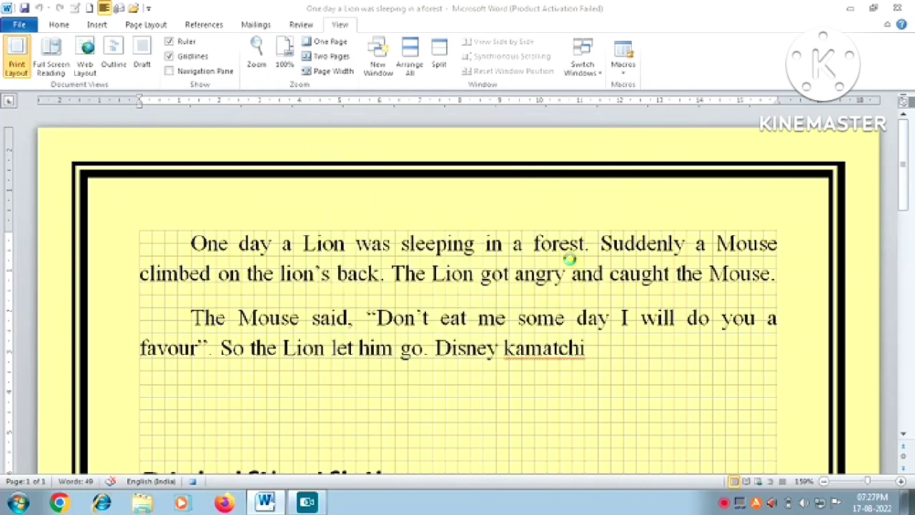